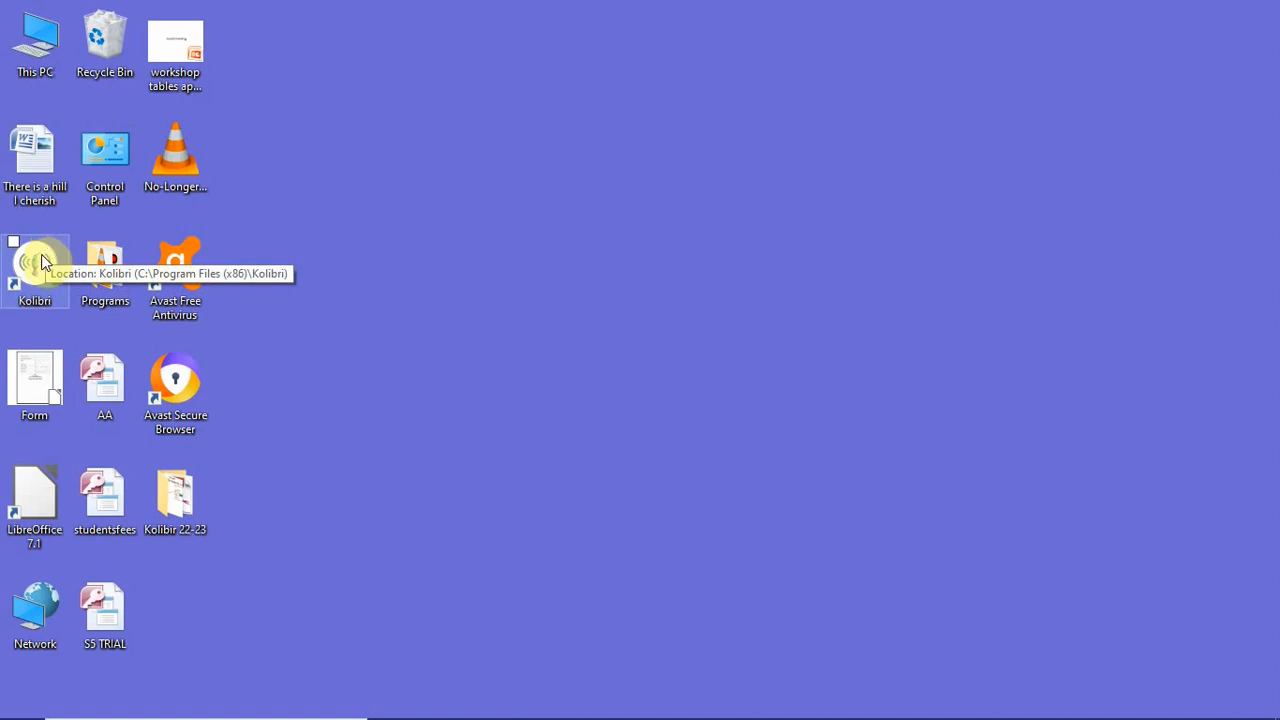
- Launch Kolibri from its desktop shortcut
double_click(41, 263)
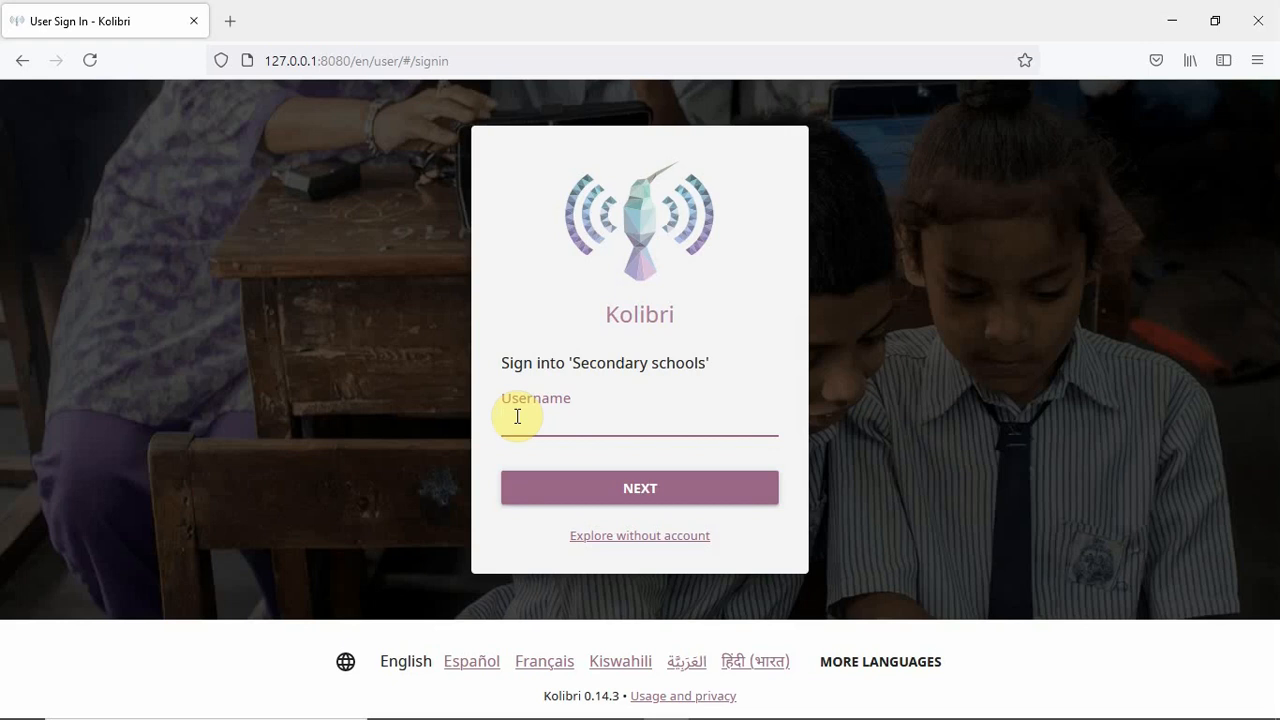
- Sign in to Secondary schools with the admin username and password, declining Firefox's save-login offer
text(Ogwal)
click(680, 497)
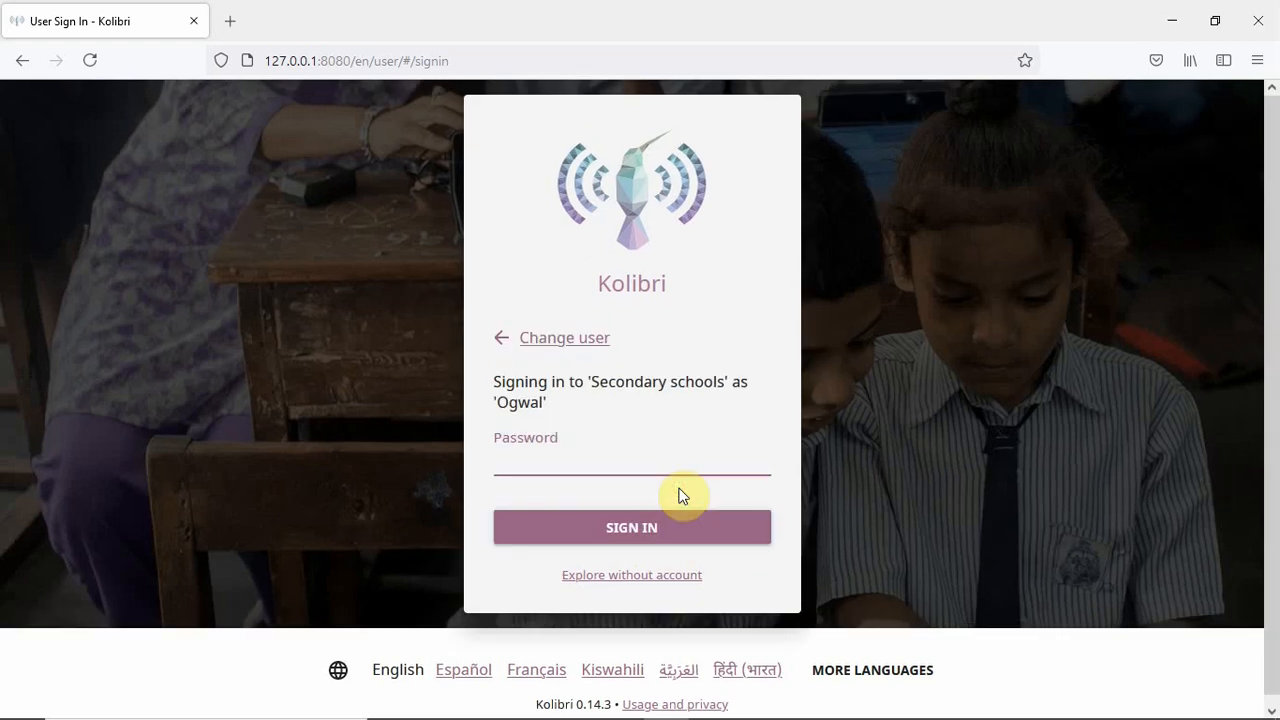
text(••••)
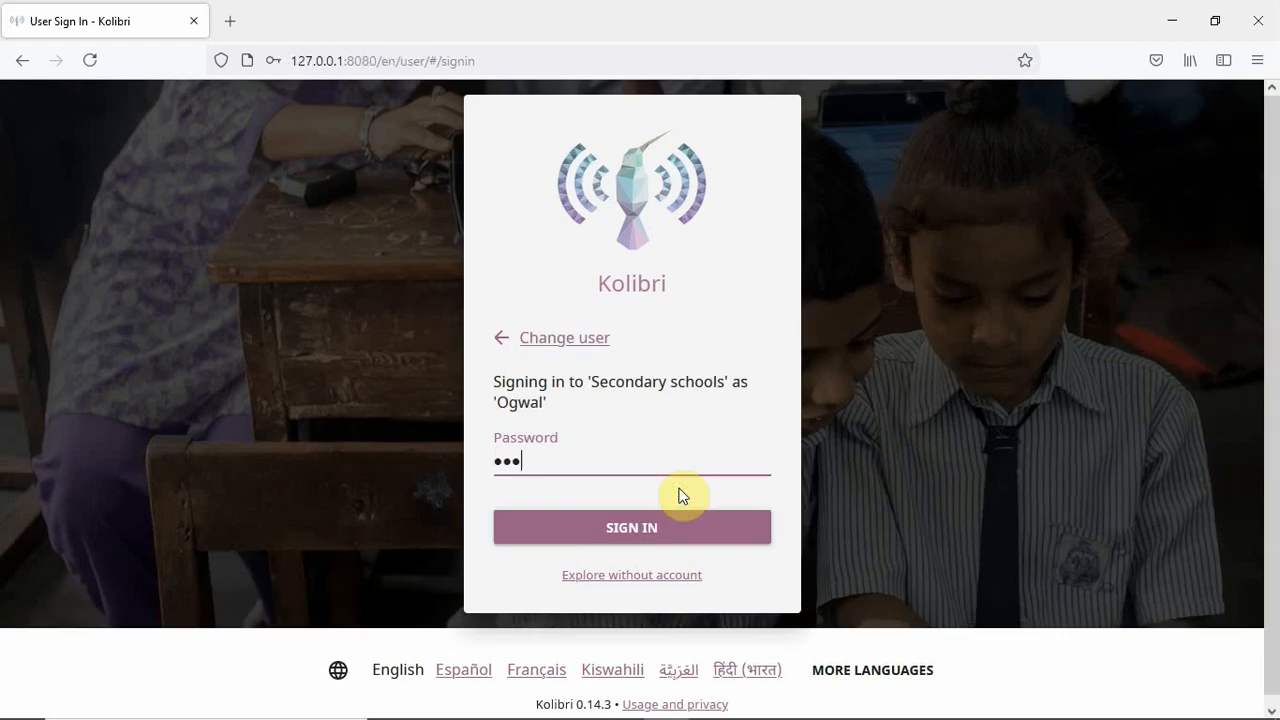
text(•••••••)
click(686, 535)
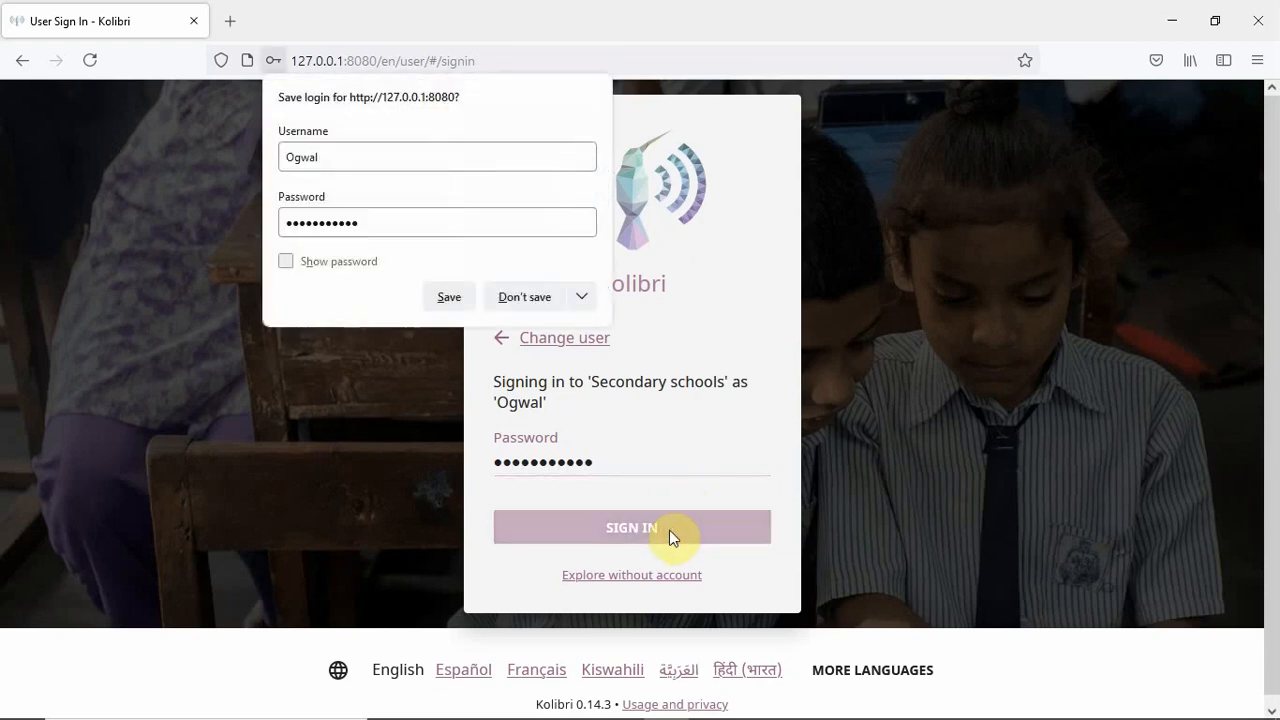
click(539, 299)
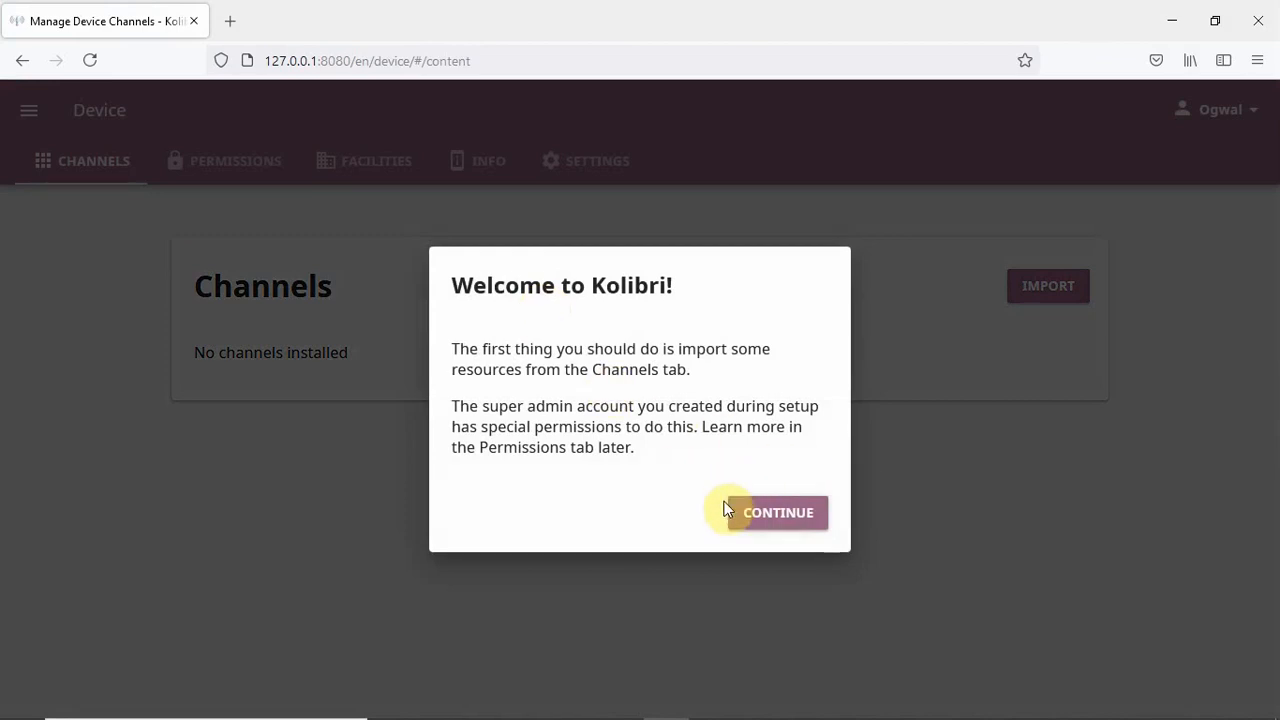
- Dismiss the Welcome to Kolibri dialog and bring up the main navigation menu
click(779, 518)
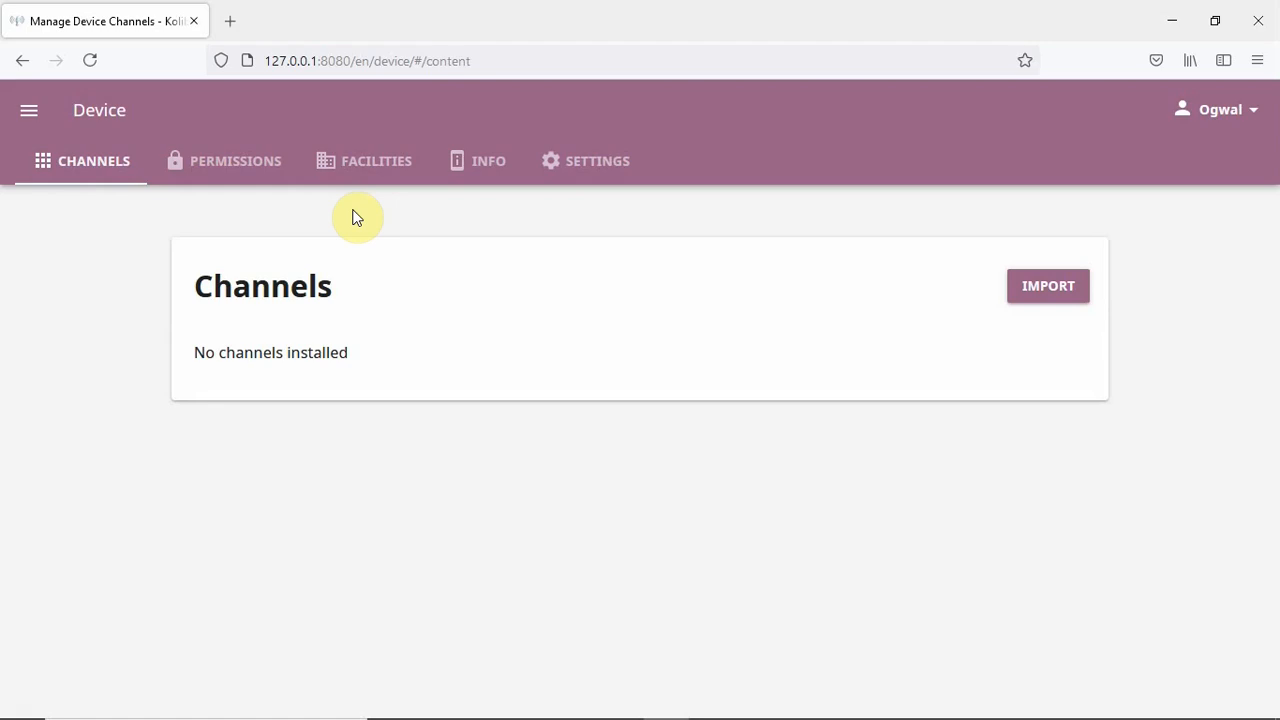
click(29, 115)
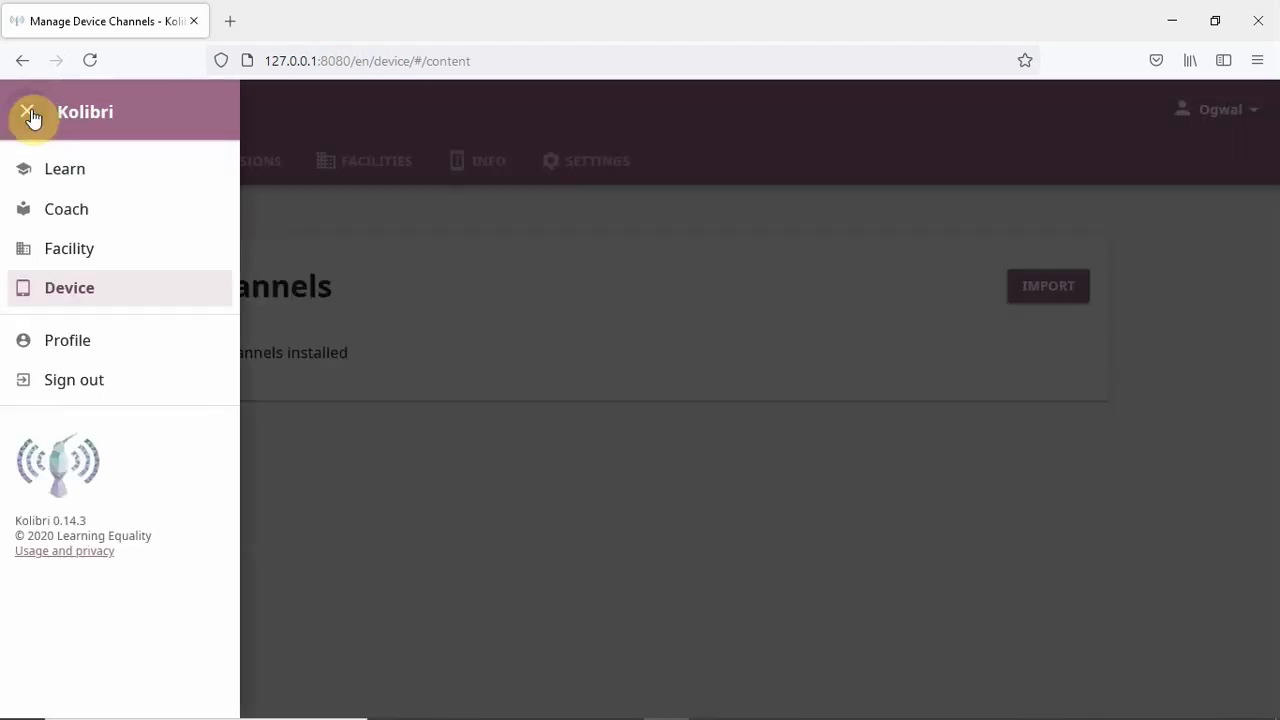
click(117, 175)
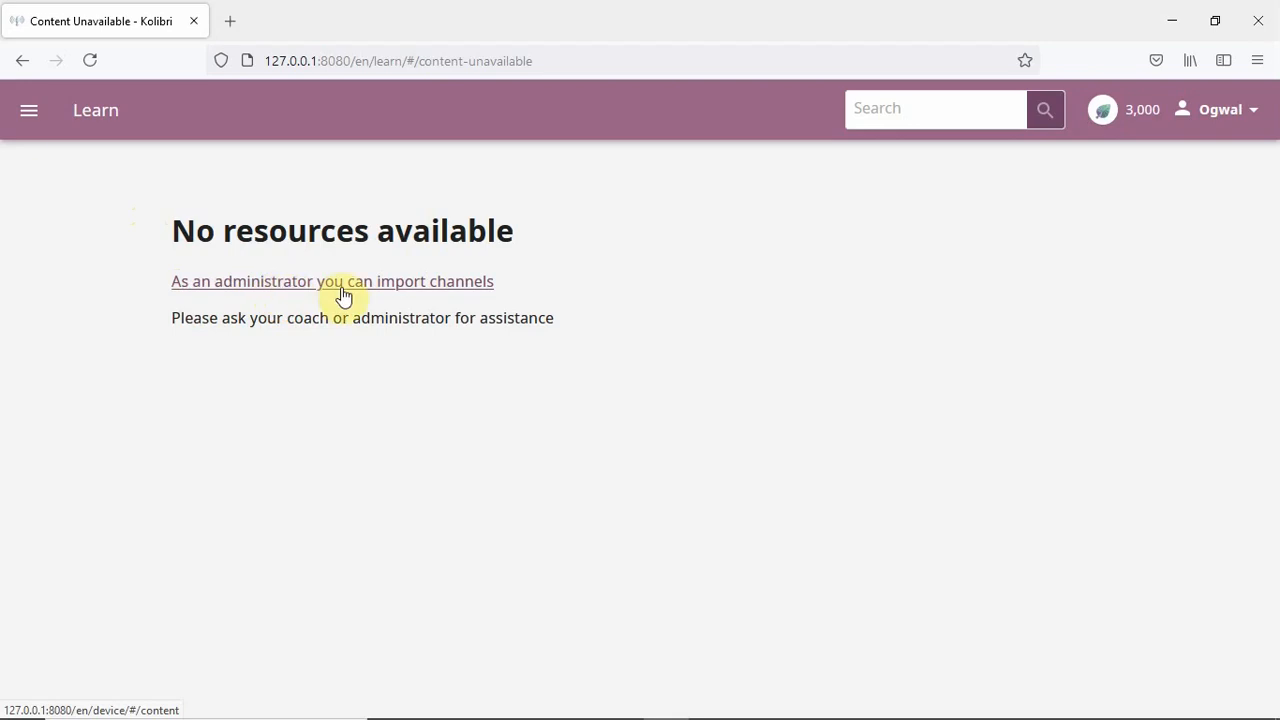
click(420, 293)
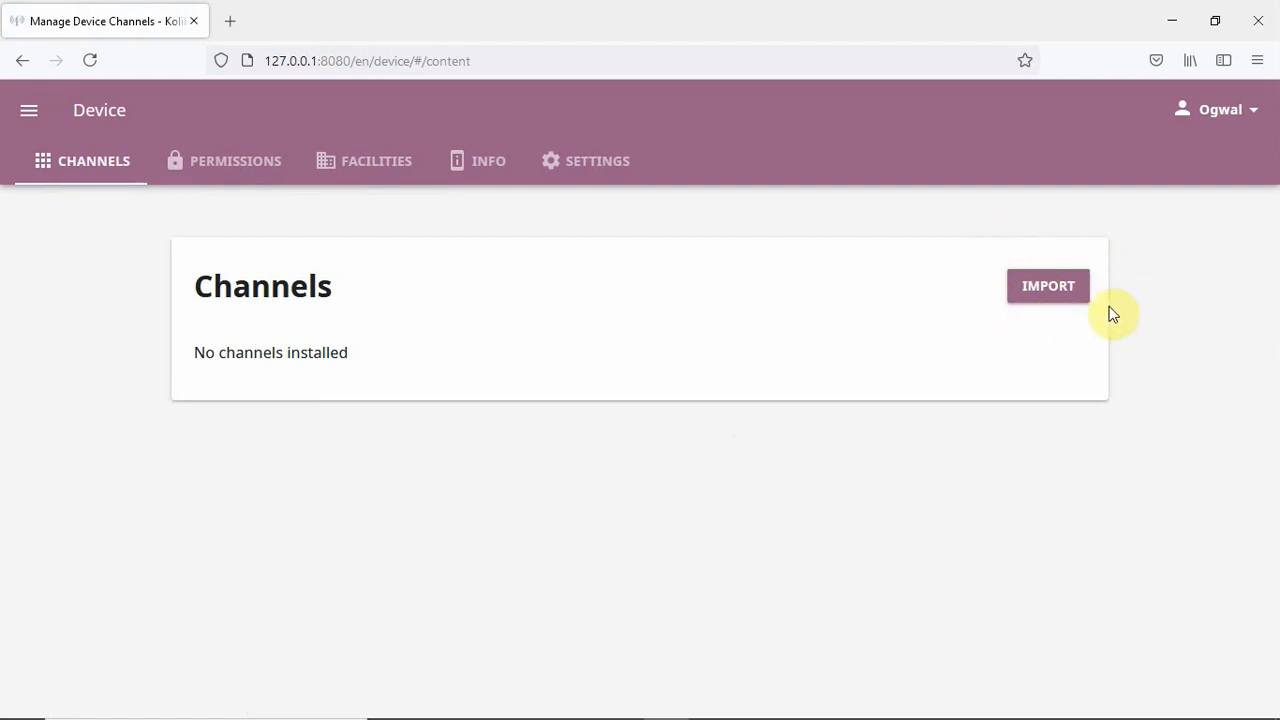
- Start a channel import with 'Attached drive or memory card' as the source
click(1038, 290)
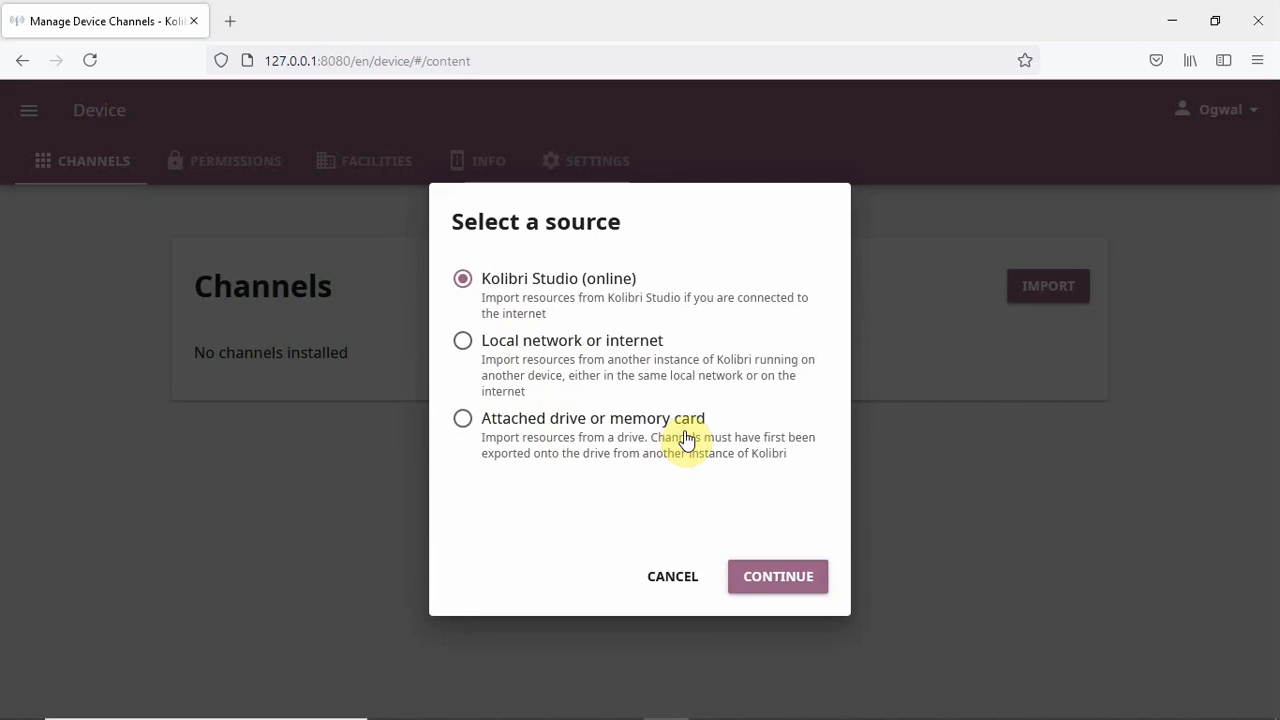
click(460, 420)
- Pick Removable Disk as the import drive and load its 10 available channels
click(772, 578)
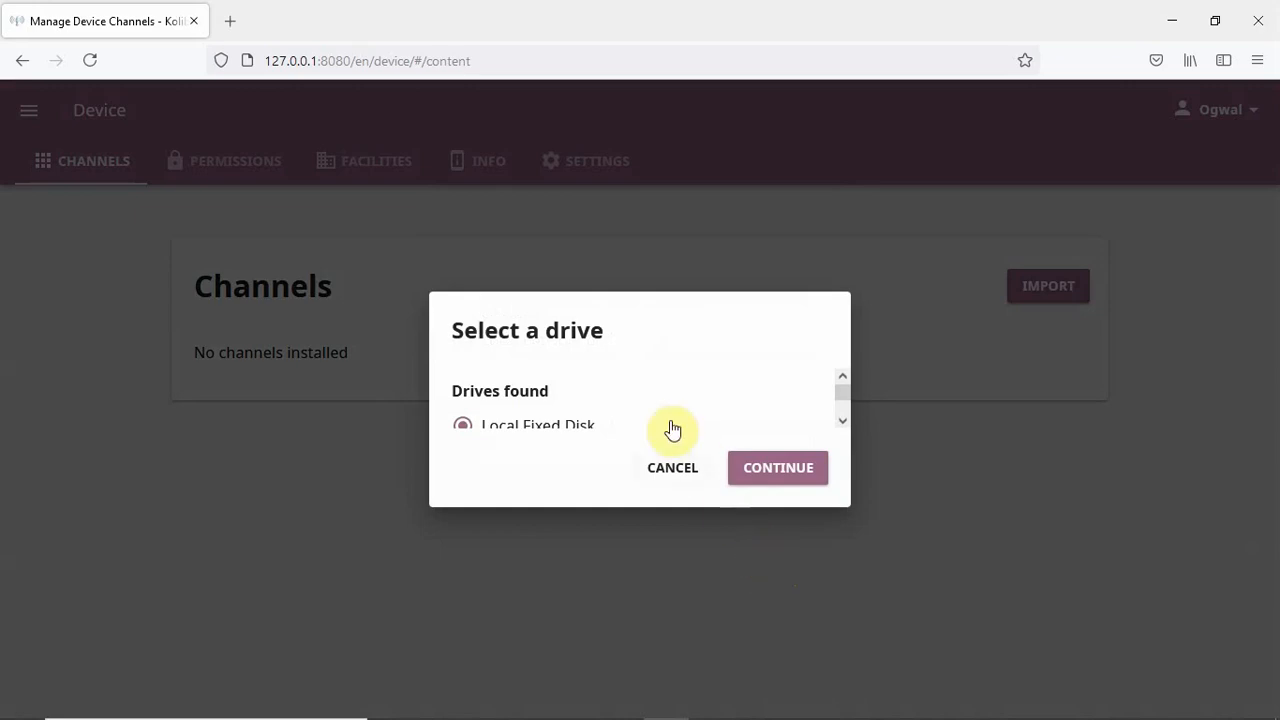
scroll(650, 385, down, 1)
scroll(650, 385, down, 1)
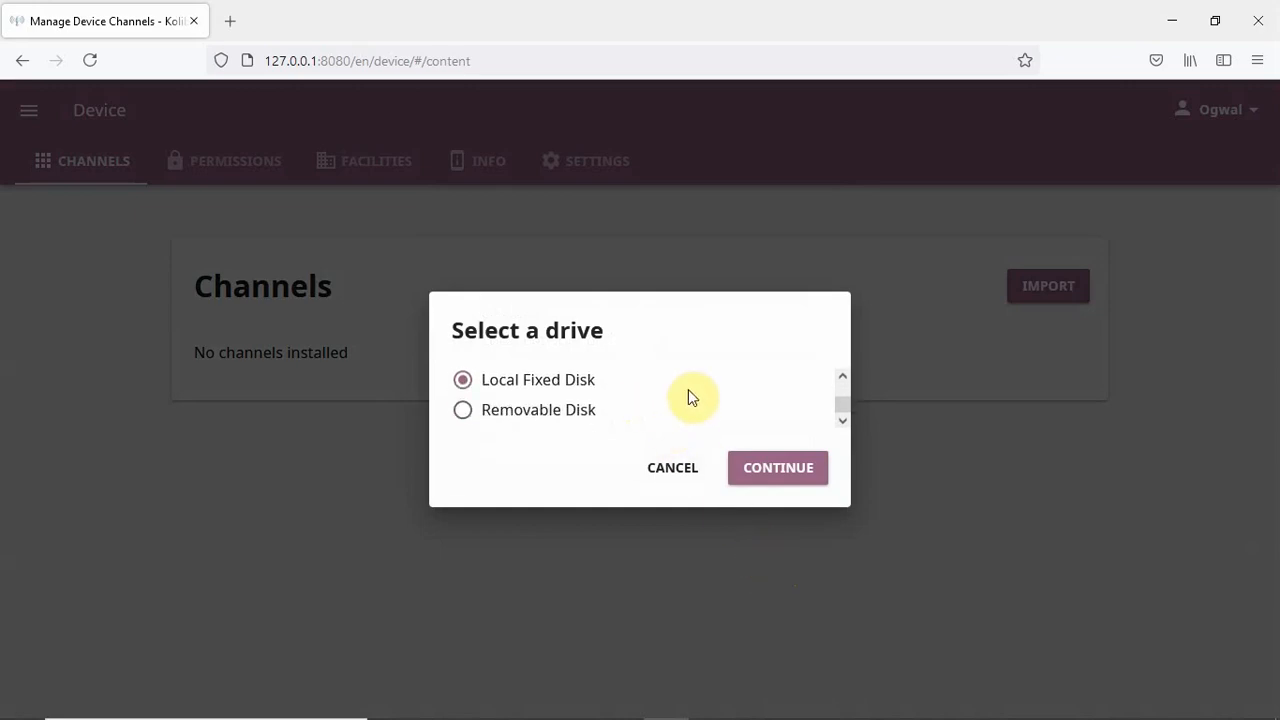
scroll(696, 372, up, 2)
scroll(816, 410, up, 1)
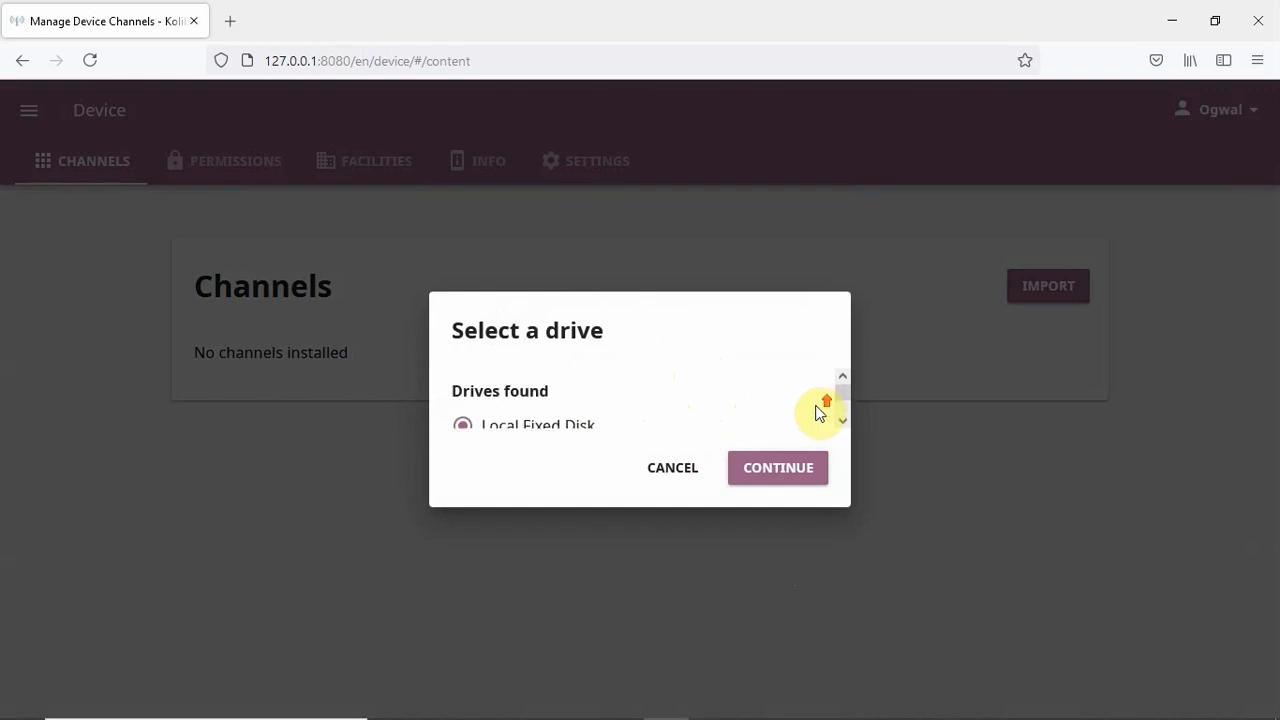
scroll(645, 385, down, 1)
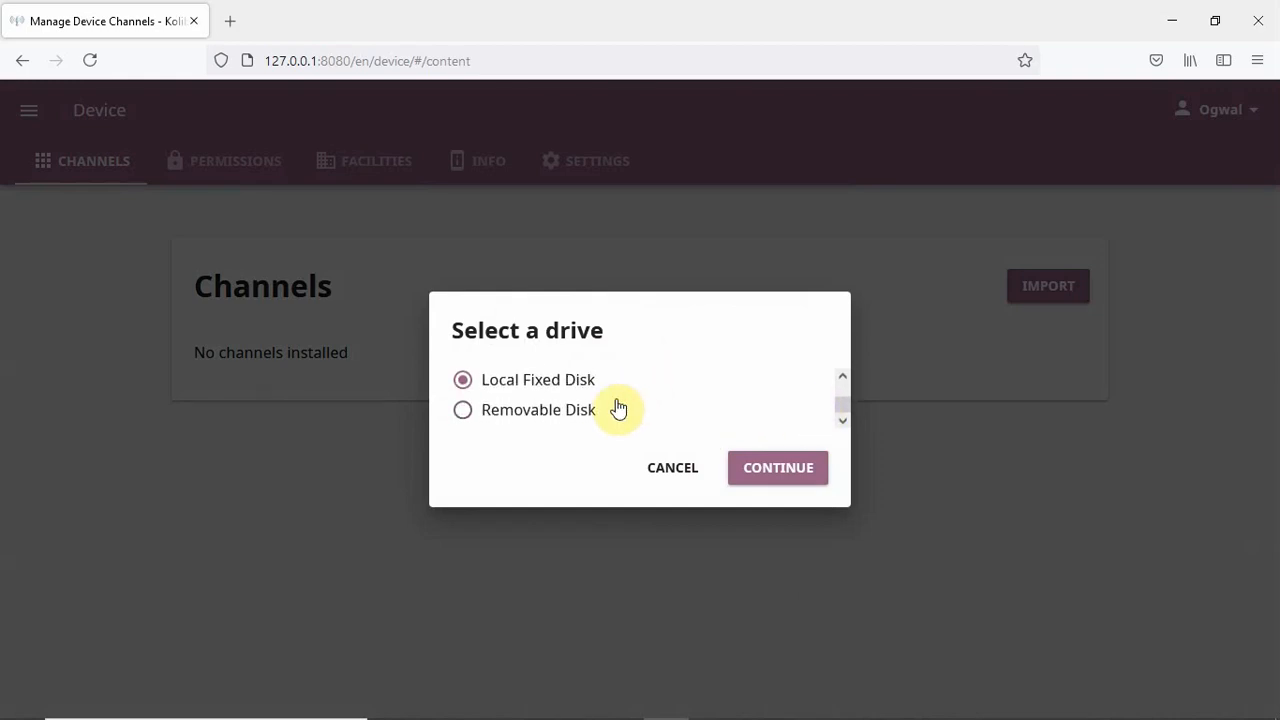
click(461, 412)
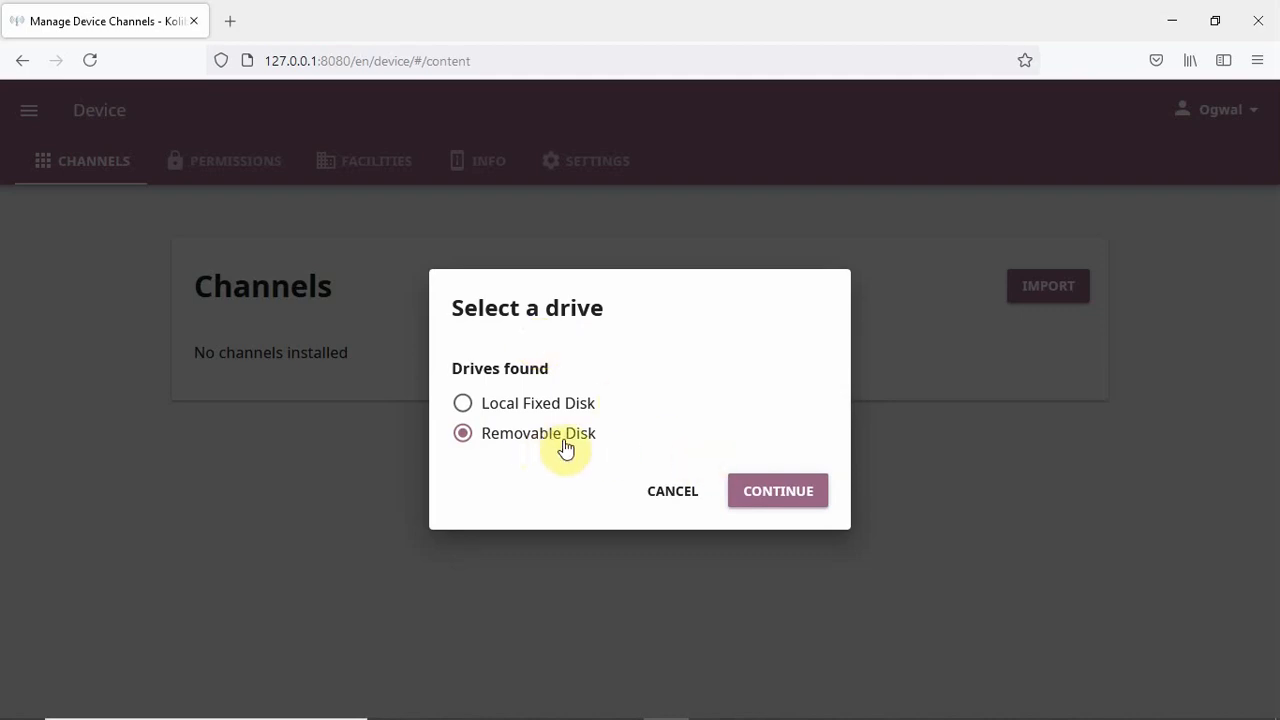
click(779, 493)
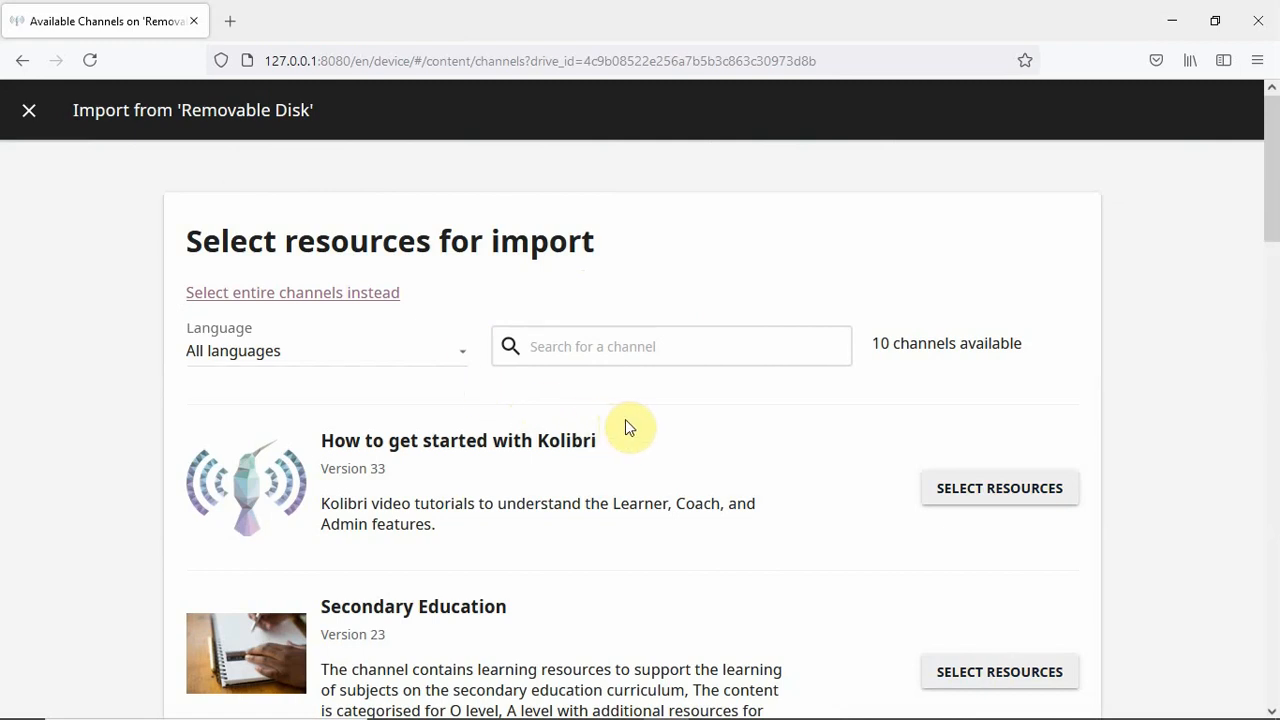
- Open resource selection for TESSA - Teacher Resources (195 resources, 183 MB)
scroll(628, 422, down, 1)
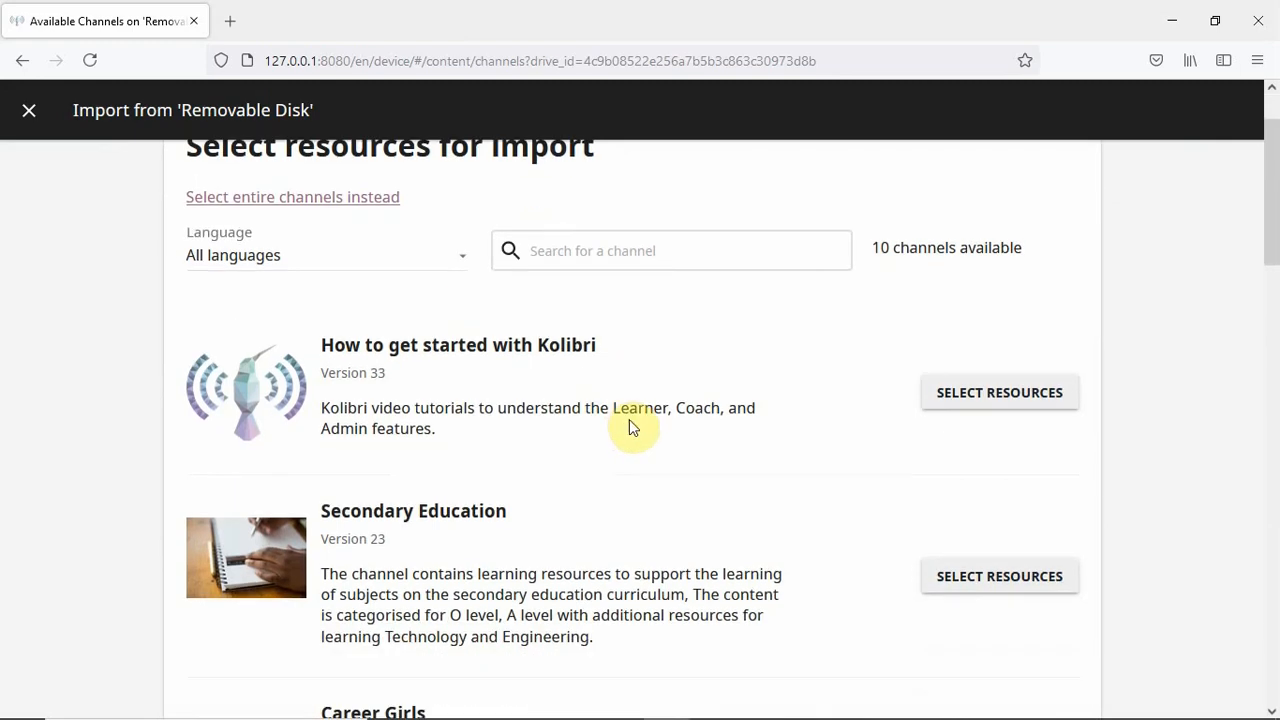
scroll(580, 377, up, 1)
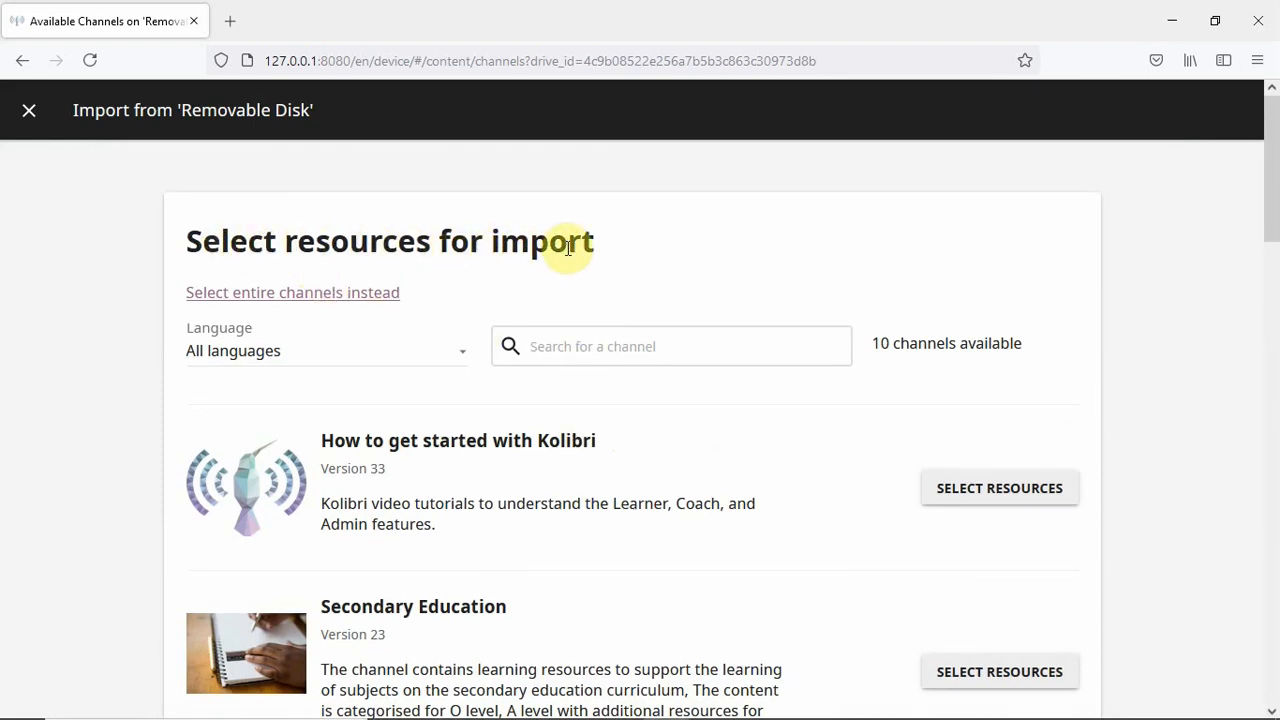
scroll(691, 302, down, 2)
scroll(691, 302, down, 5)
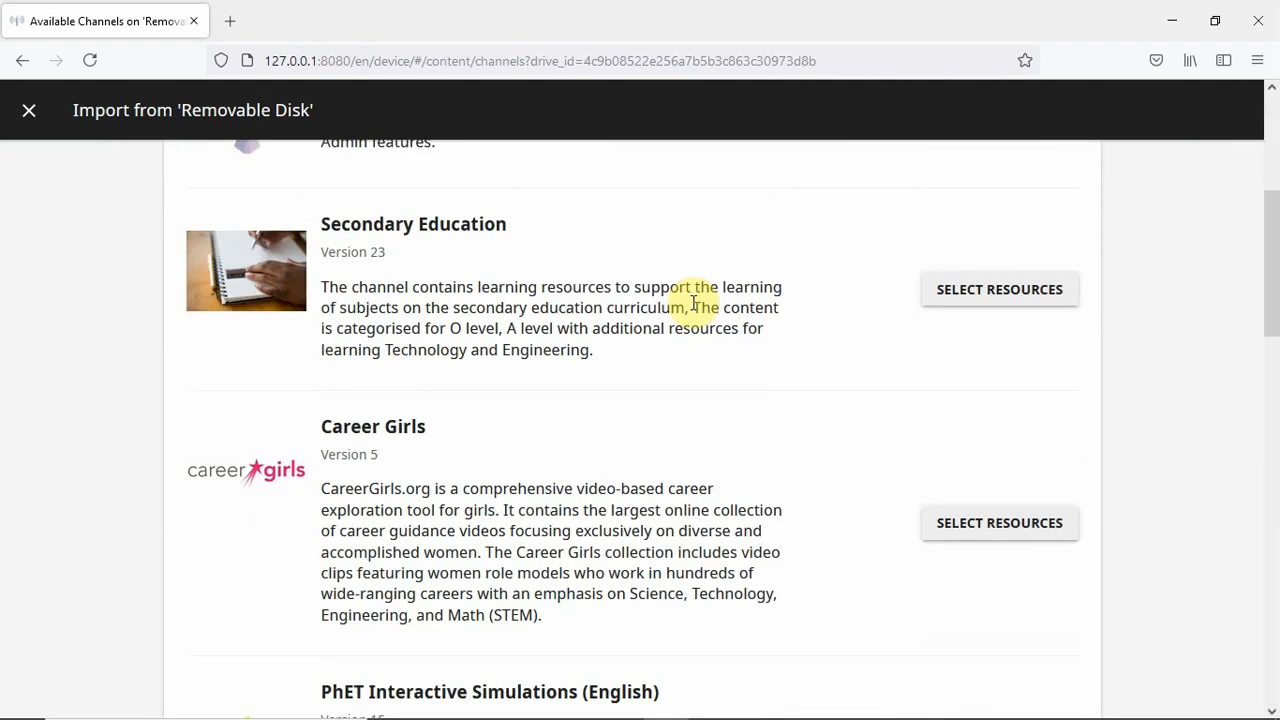
scroll(692, 308, down, 1)
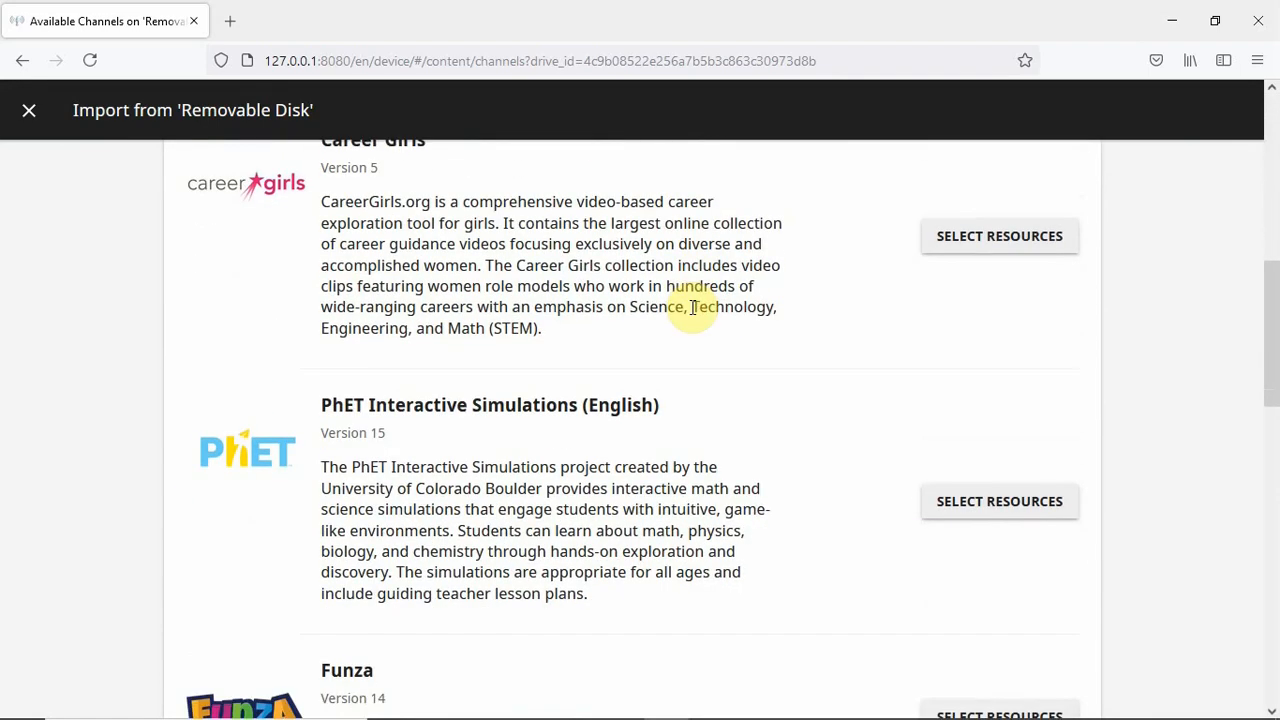
scroll(693, 310, down, 5)
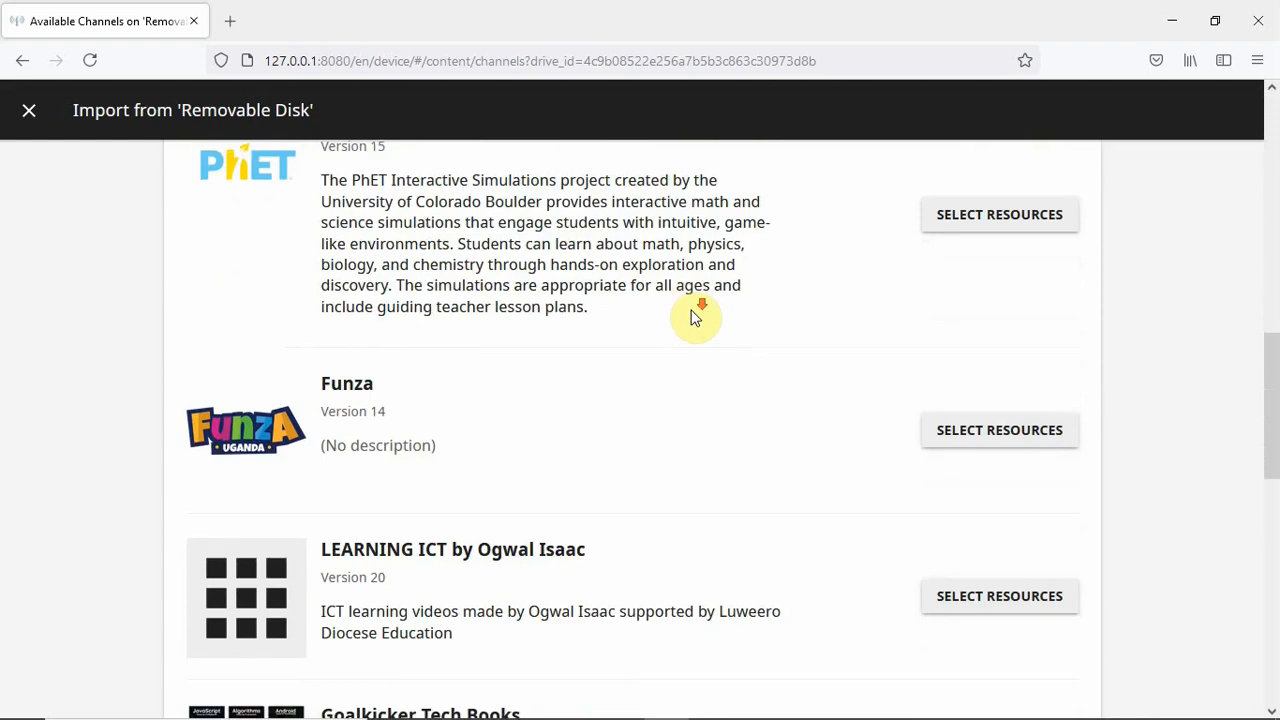
scroll(697, 317, down, 4)
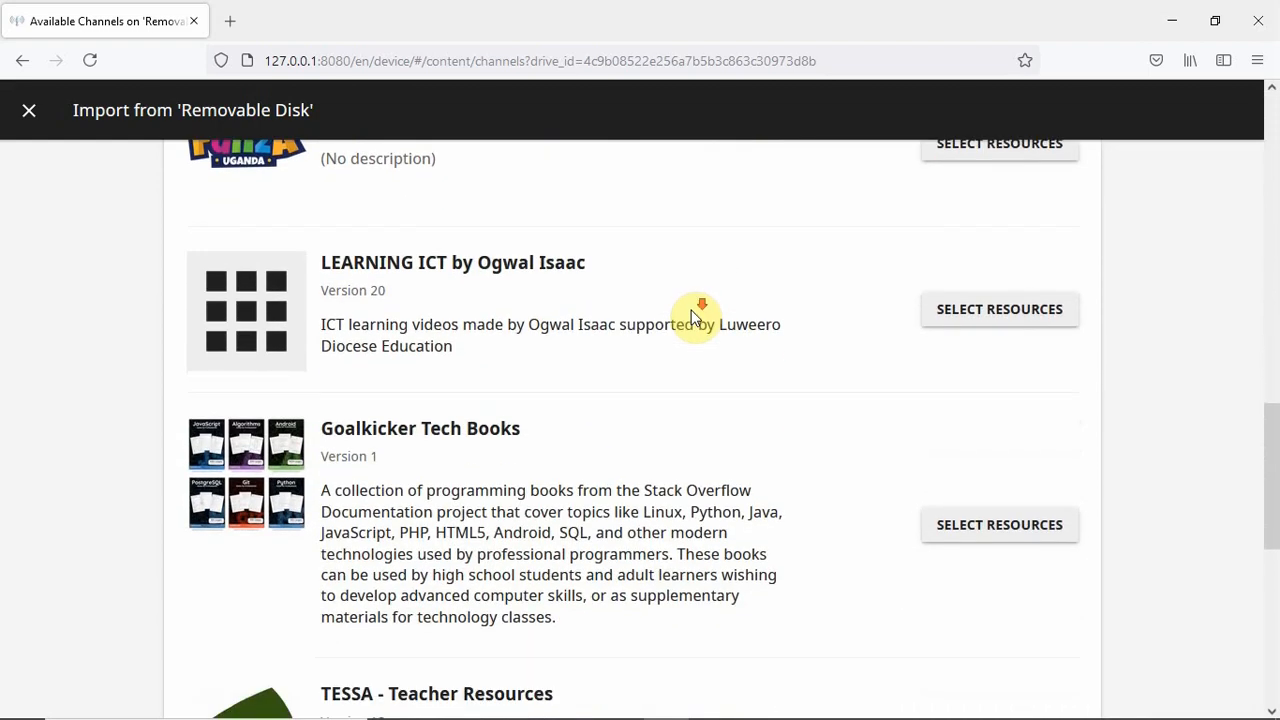
scroll(697, 317, down, 4)
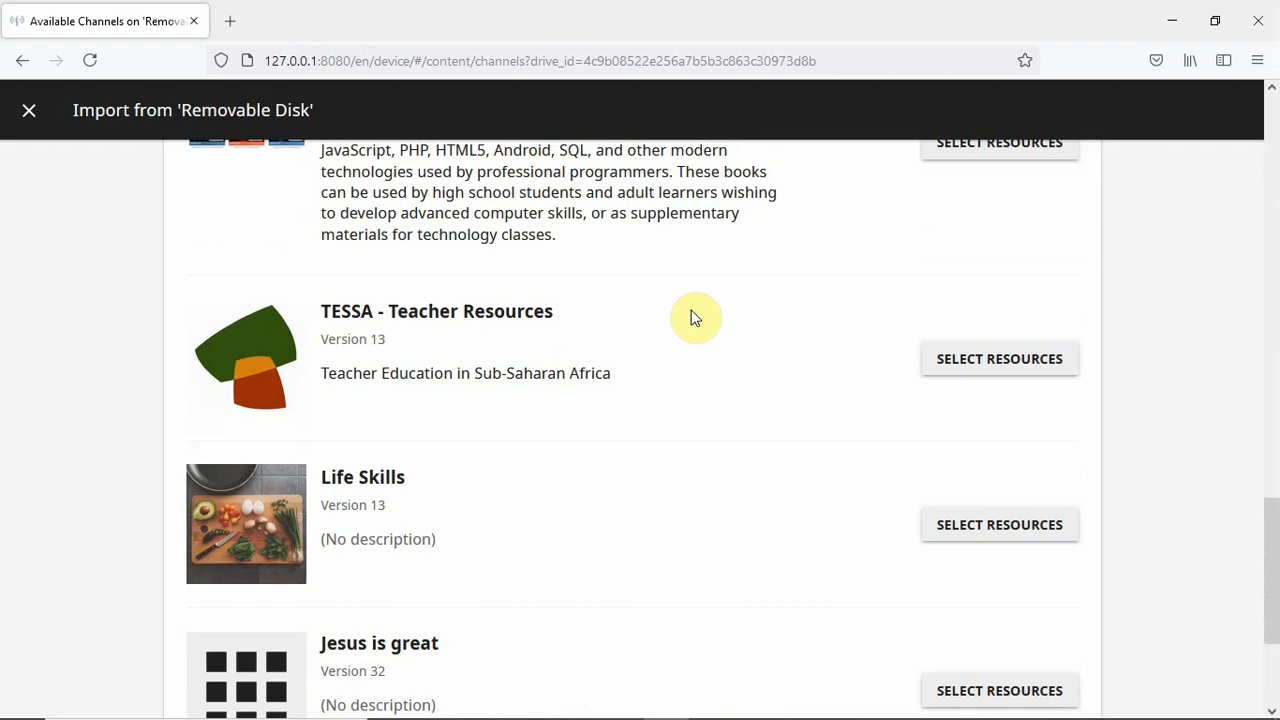
scroll(695, 318, down, 2)
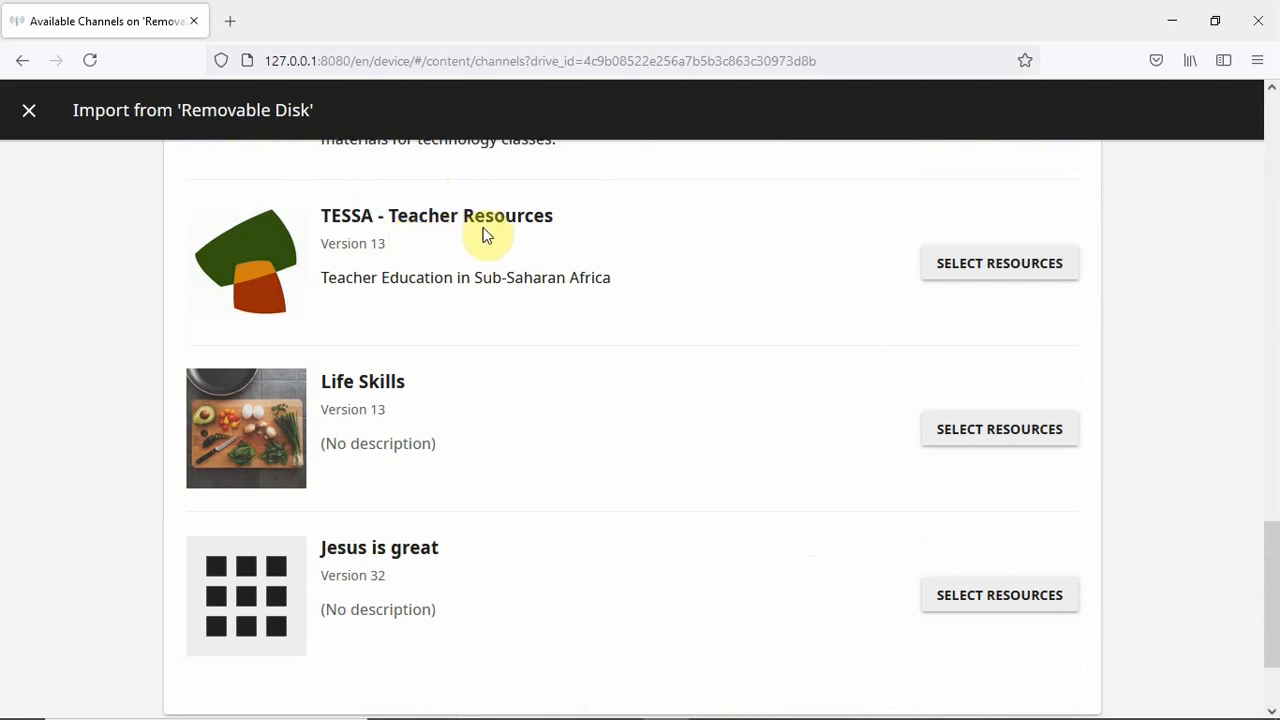
click(1001, 265)
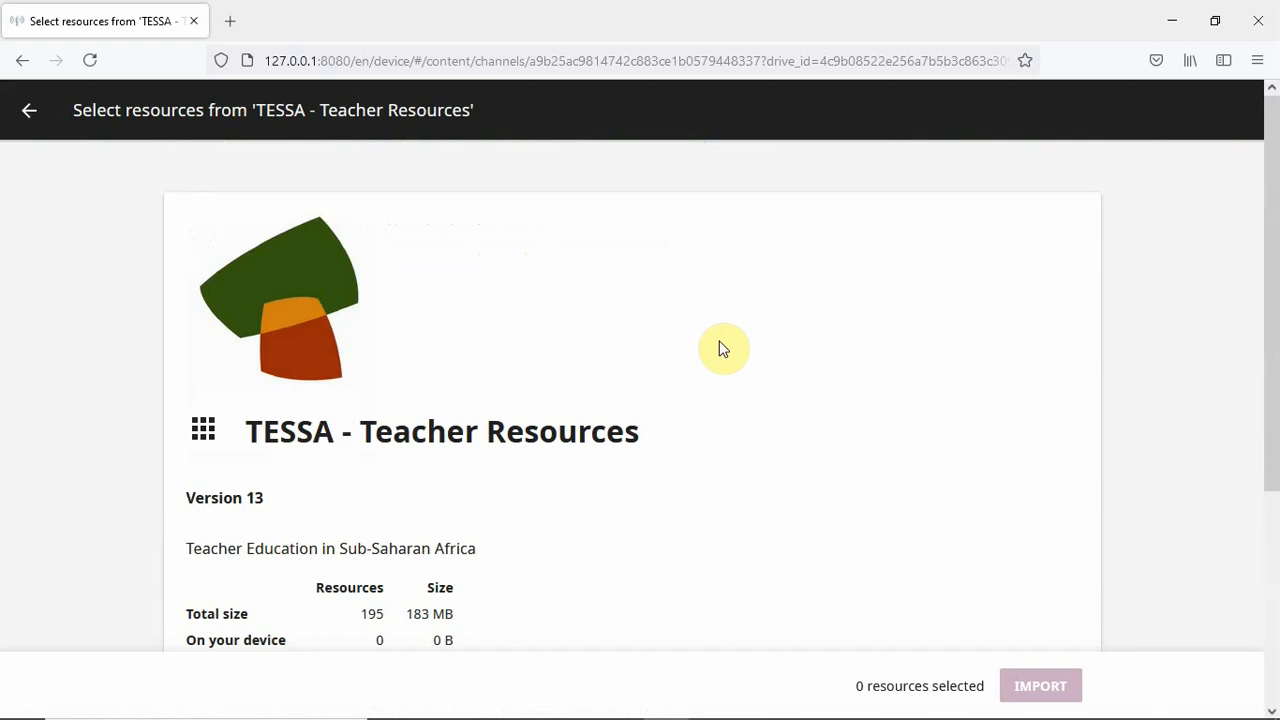
- Import all 70 TESSA - English resources (58 MB), clear the completed task, return to channels
scroll(723, 348, down, 3)
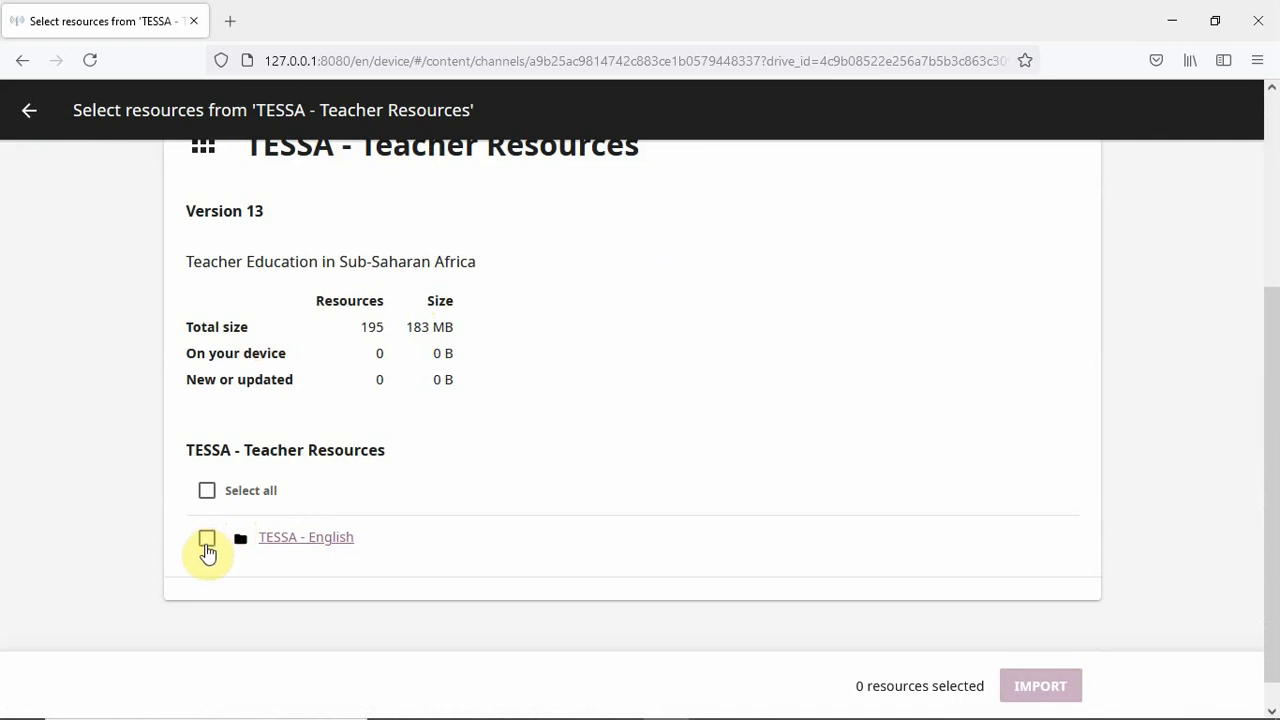
click(206, 490)
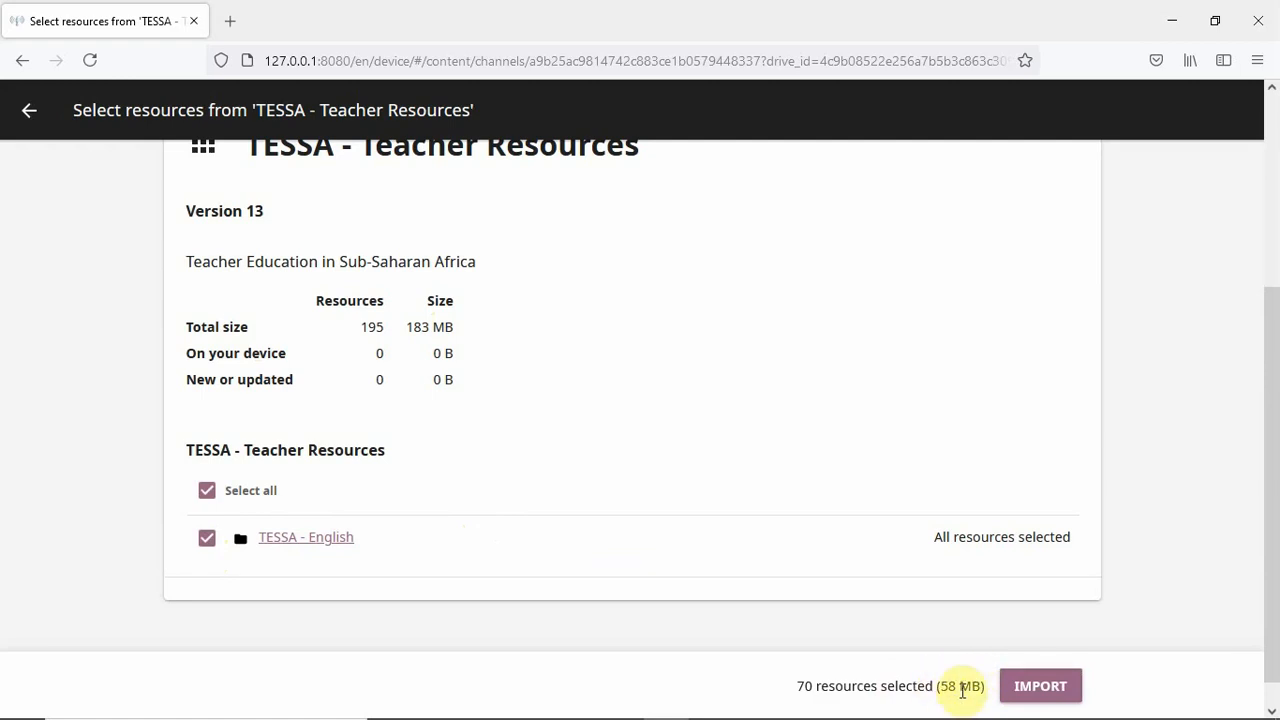
click(1044, 688)
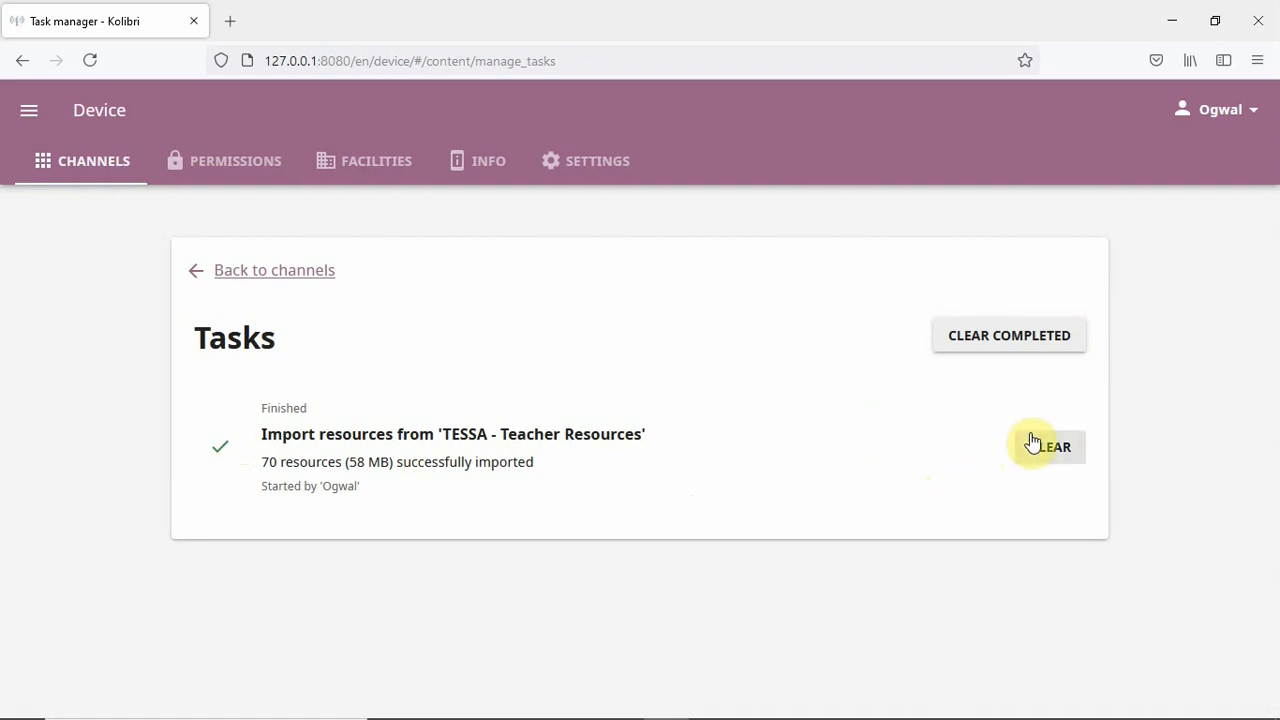
click(1015, 337)
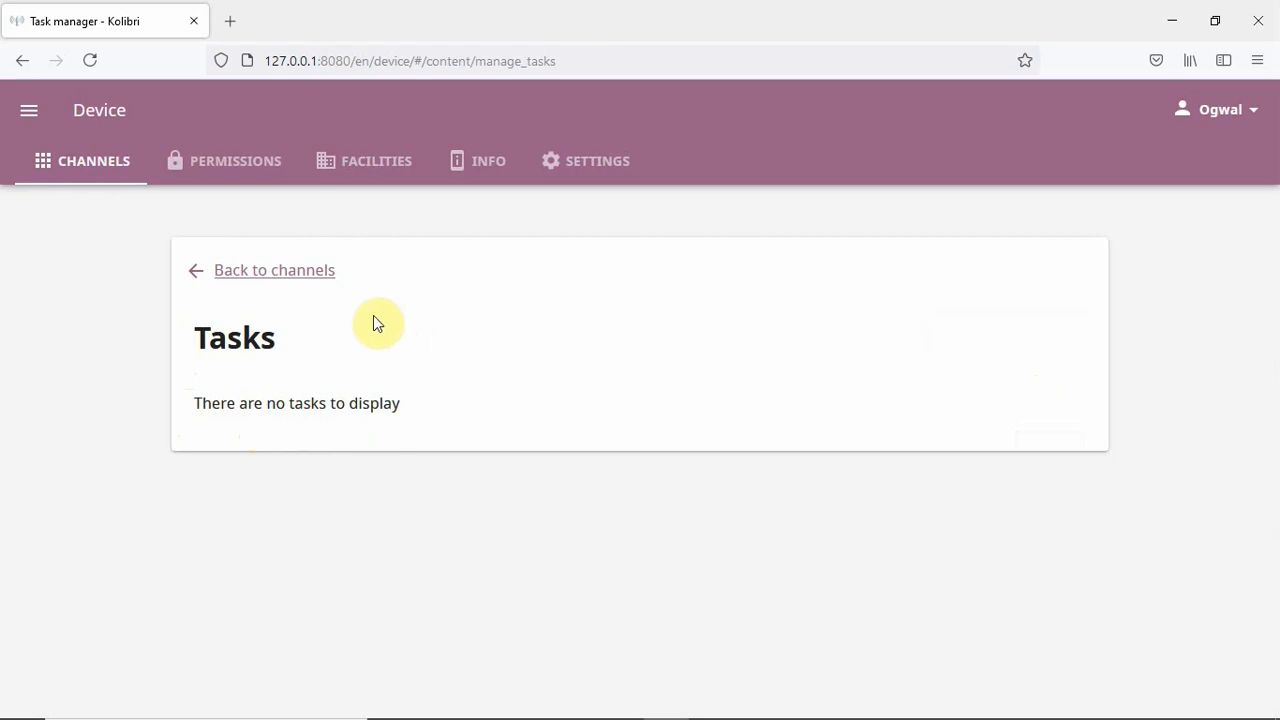
click(257, 281)
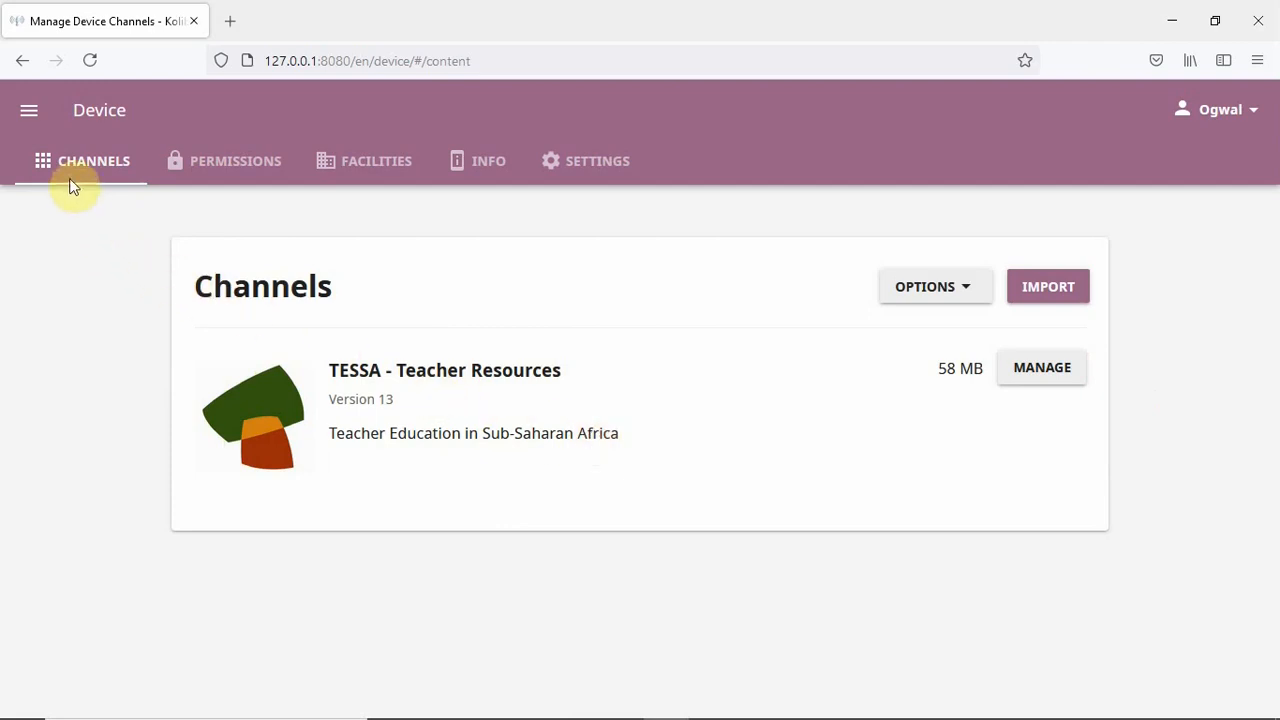
click(32, 117)
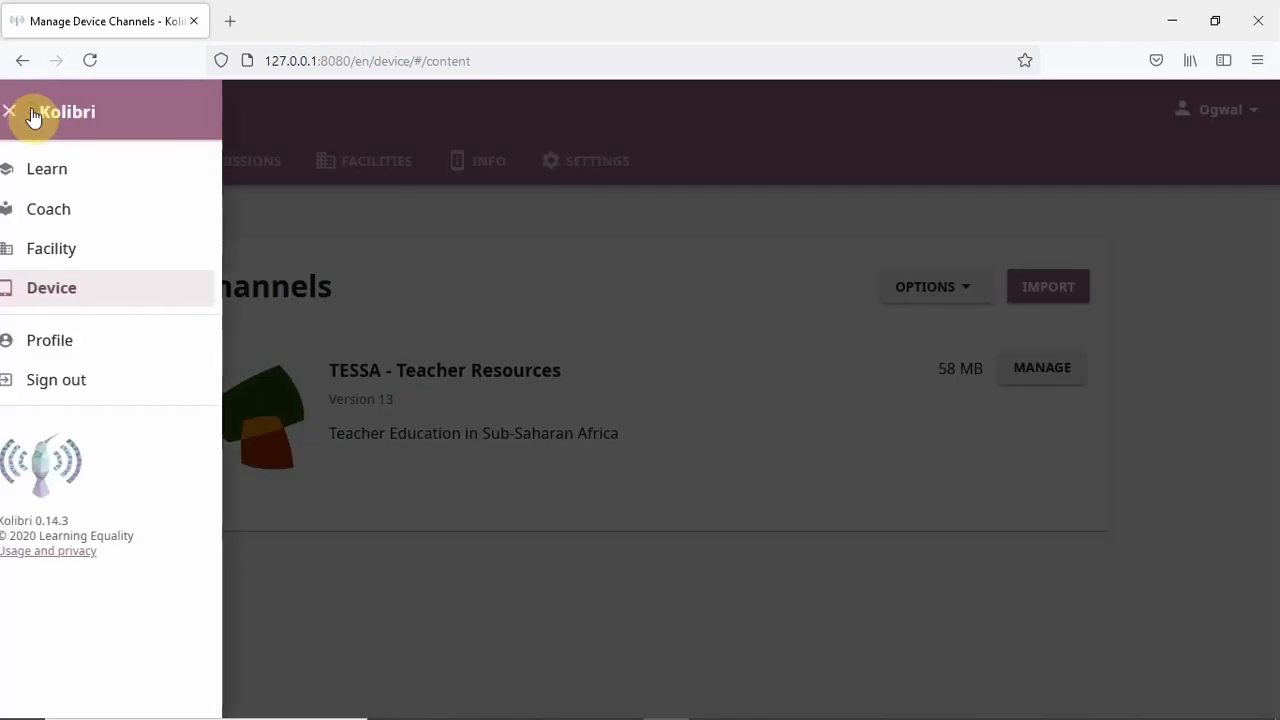
click(114, 178)
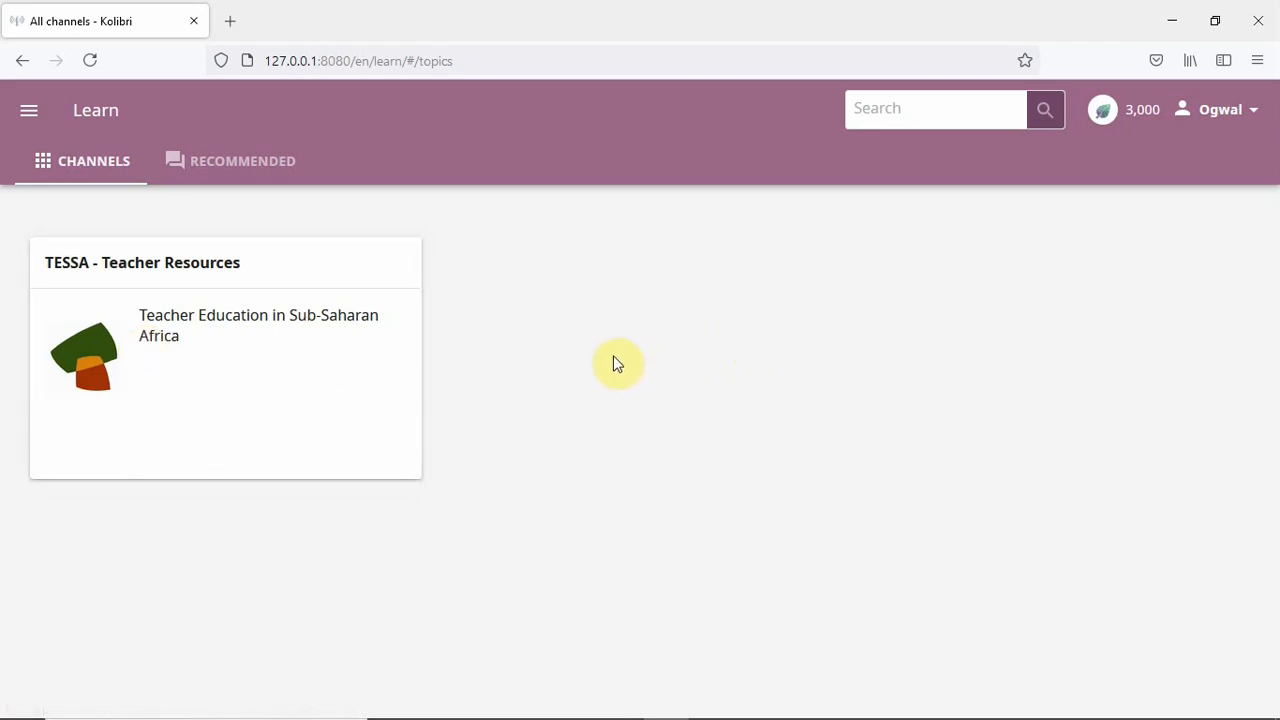
click(31, 116)
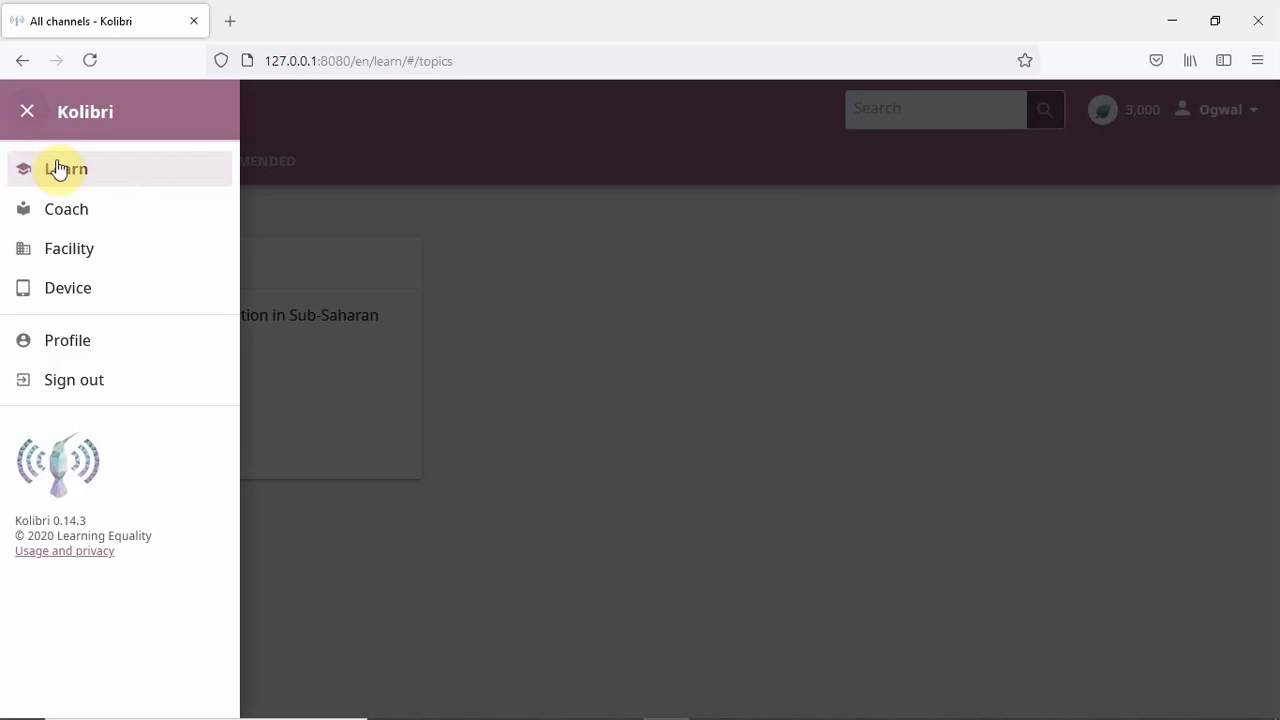
click(68, 293)
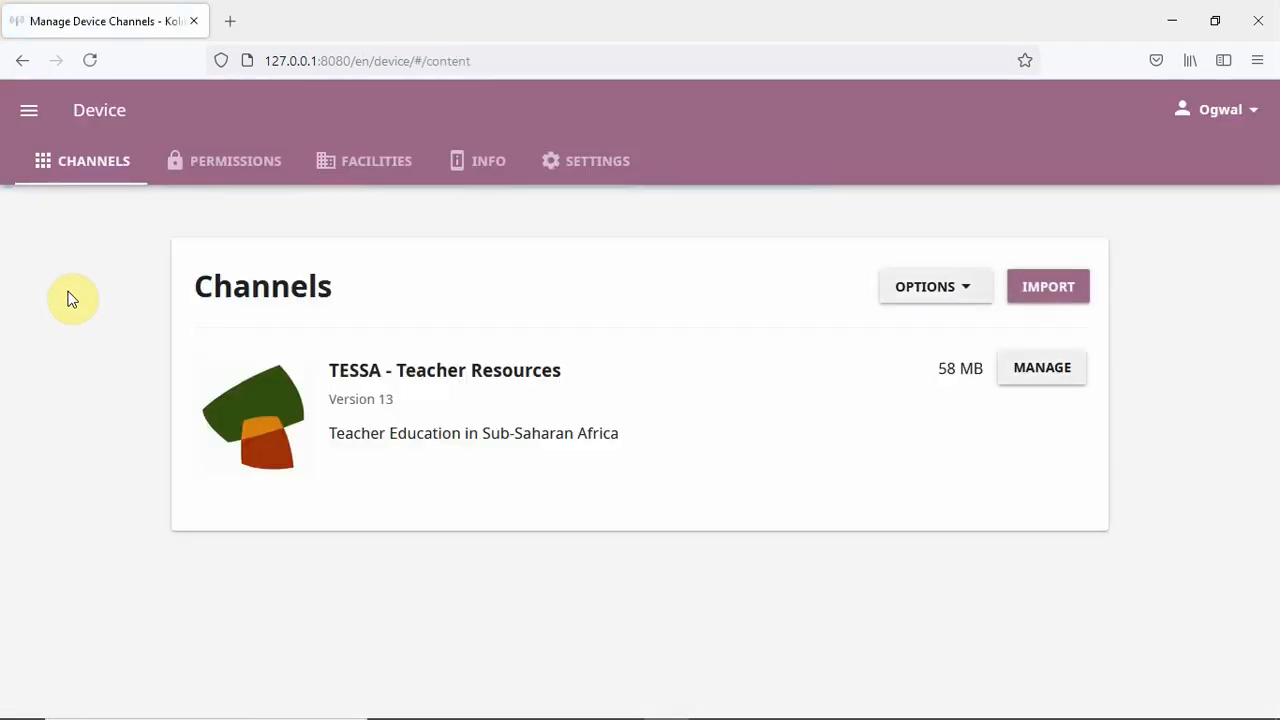
- Start a new channel import using Kolibri Studio (online) as the source
click(1062, 295)
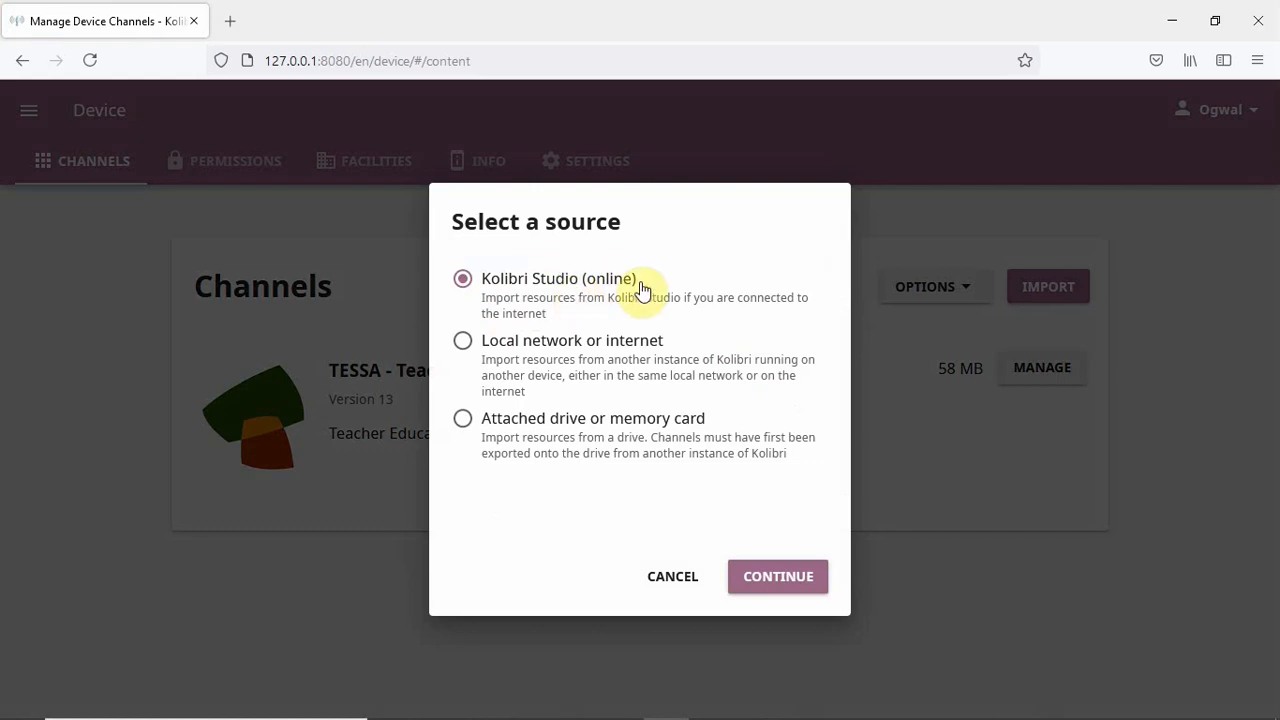
click(785, 585)
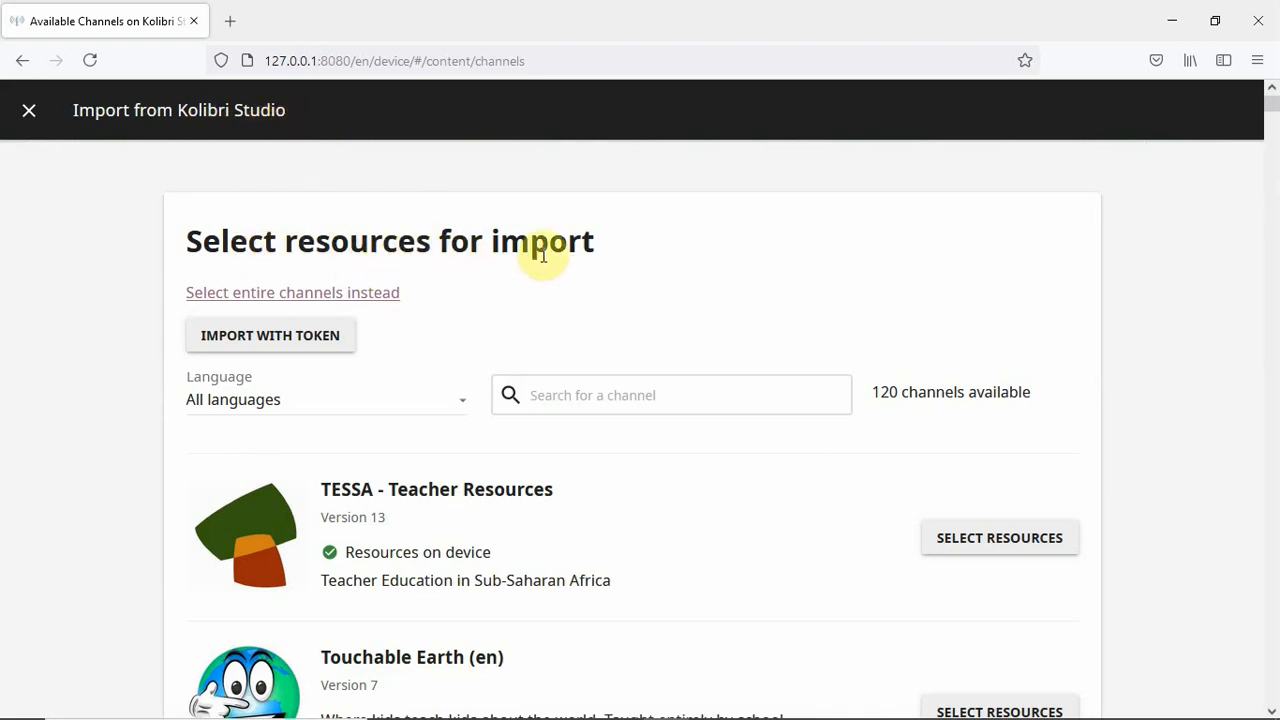
- Scroll through the 120 Studio channels, like Career Girls and MIT Blossoms, then back to top
scroll(450, 285, down, 2)
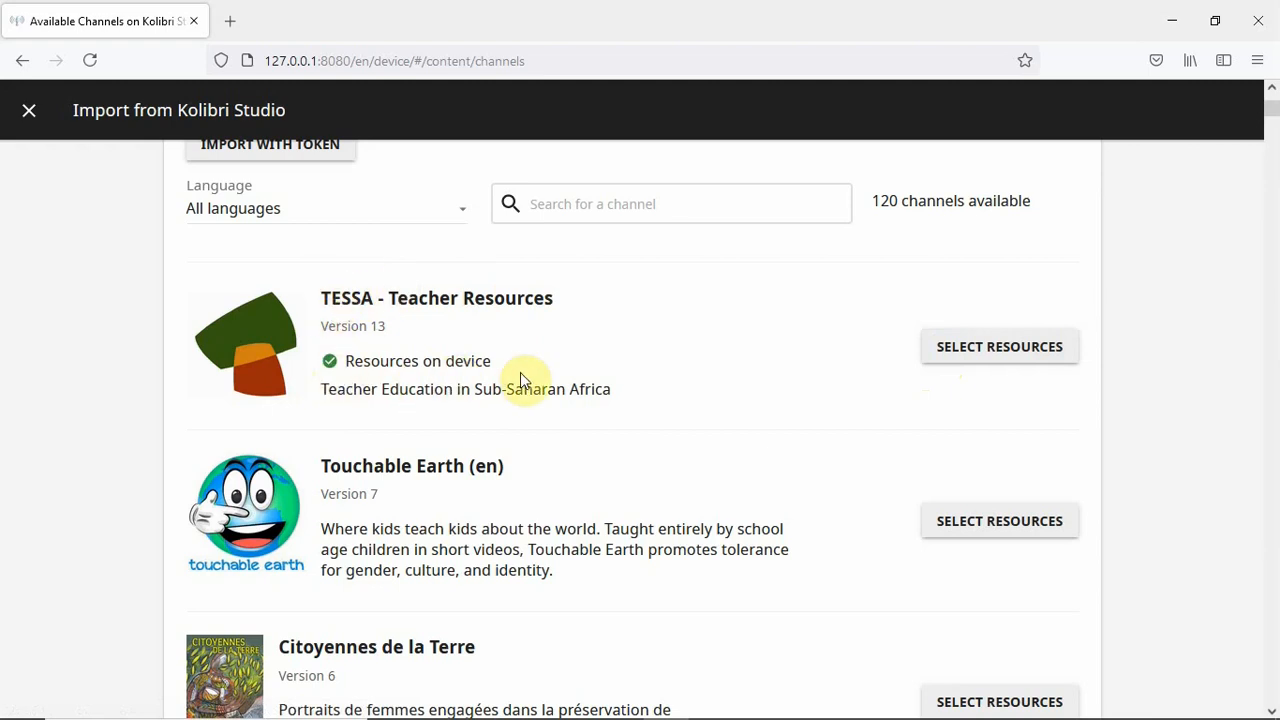
scroll(566, 363, down, 3)
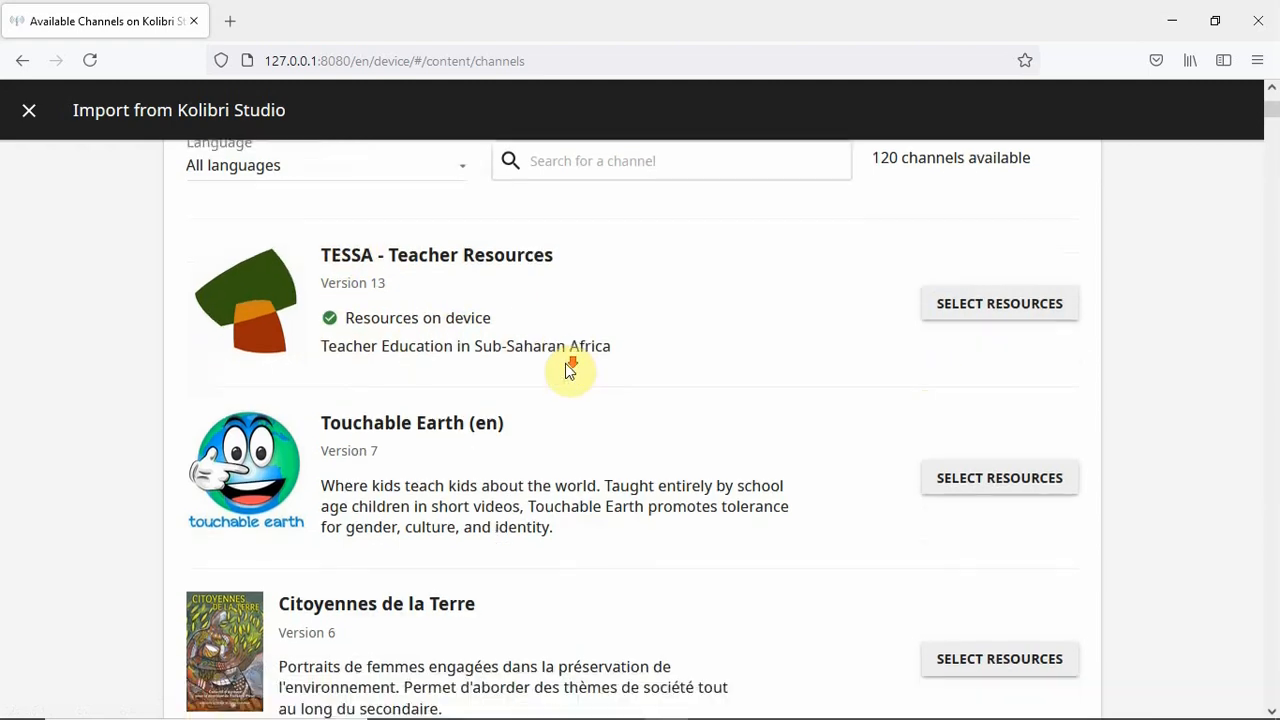
scroll(566, 363, down, 5)
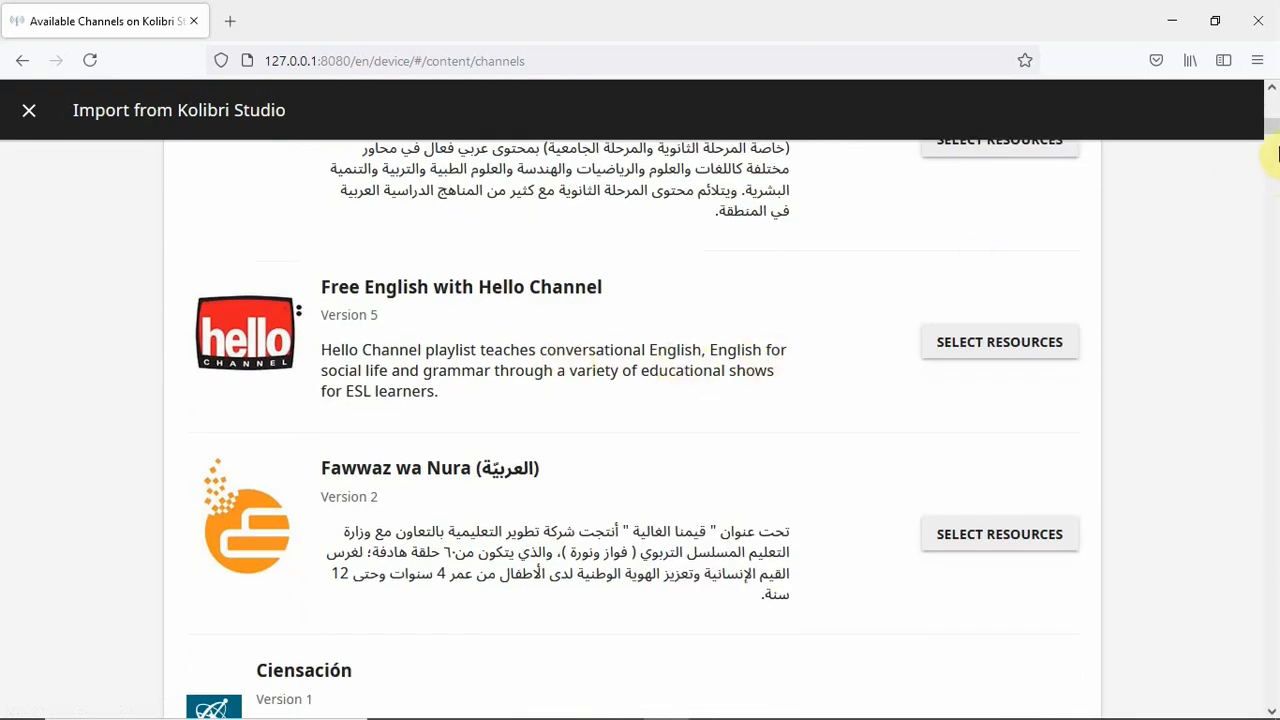
drag(1273, 128, 1272, 397)
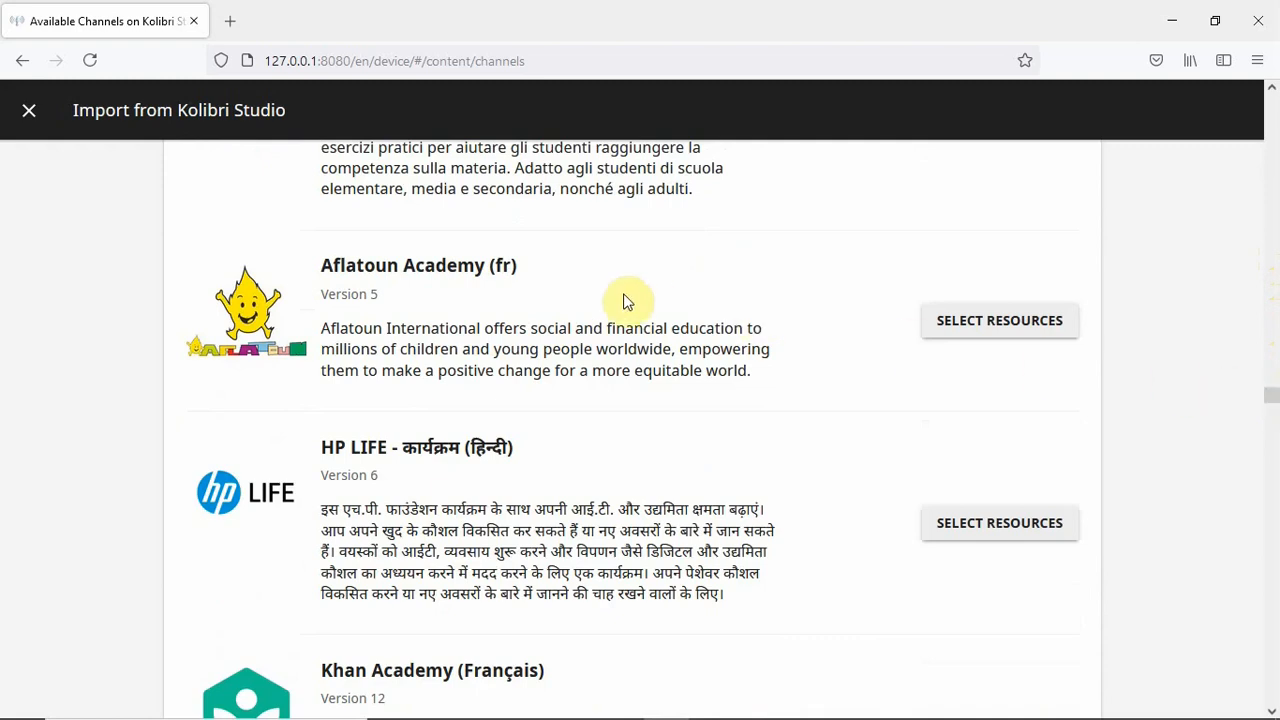
scroll(626, 297, down, 5)
scroll(627, 297, down, 4)
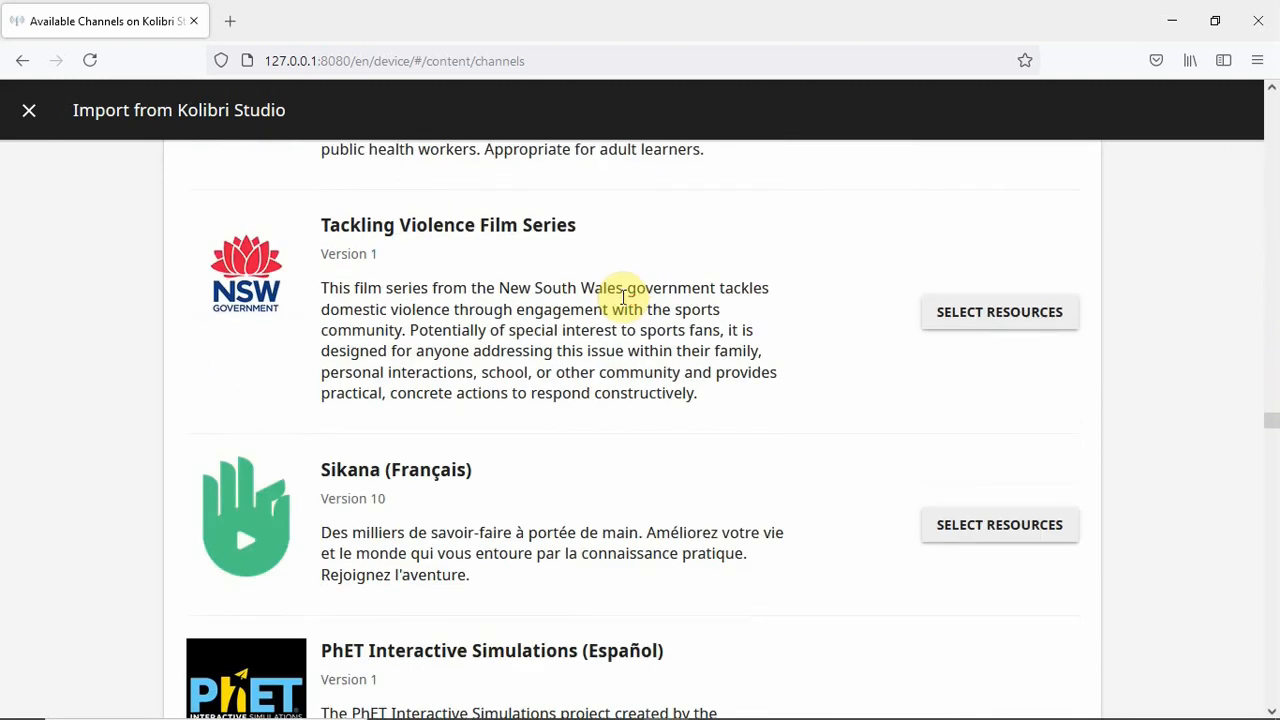
scroll(626, 297, down, 8)
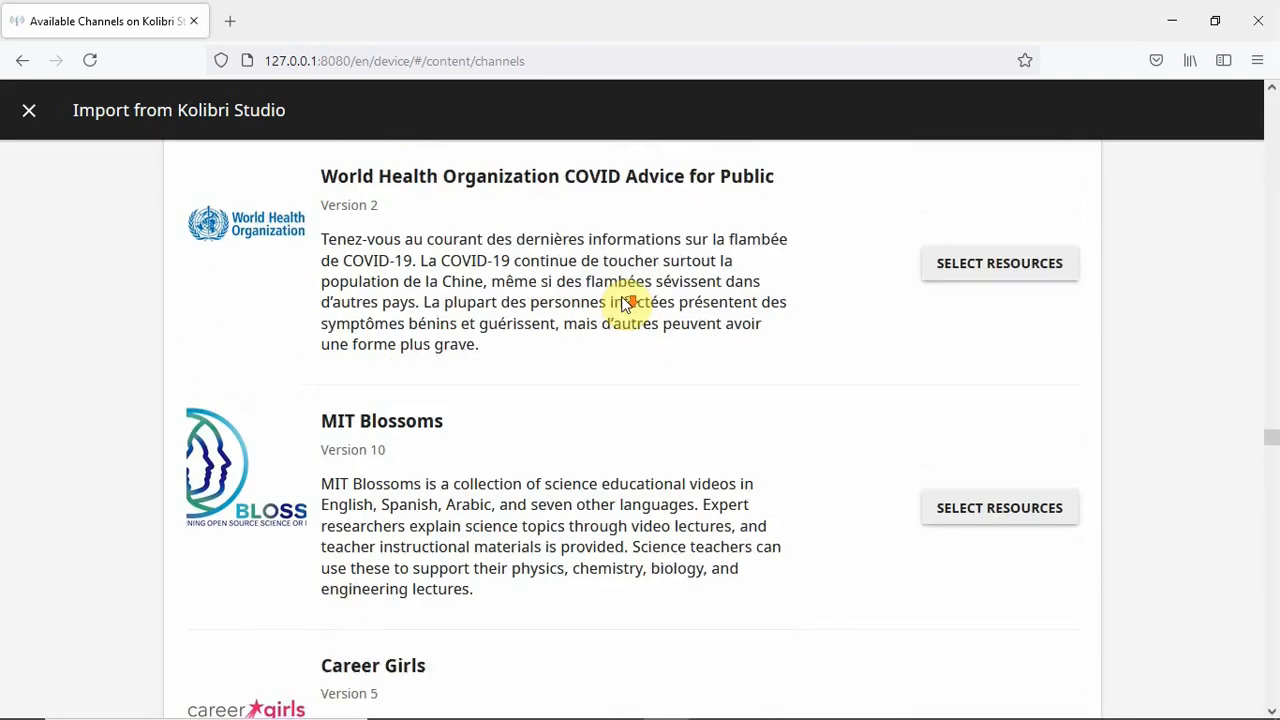
scroll(626, 297, down, 4)
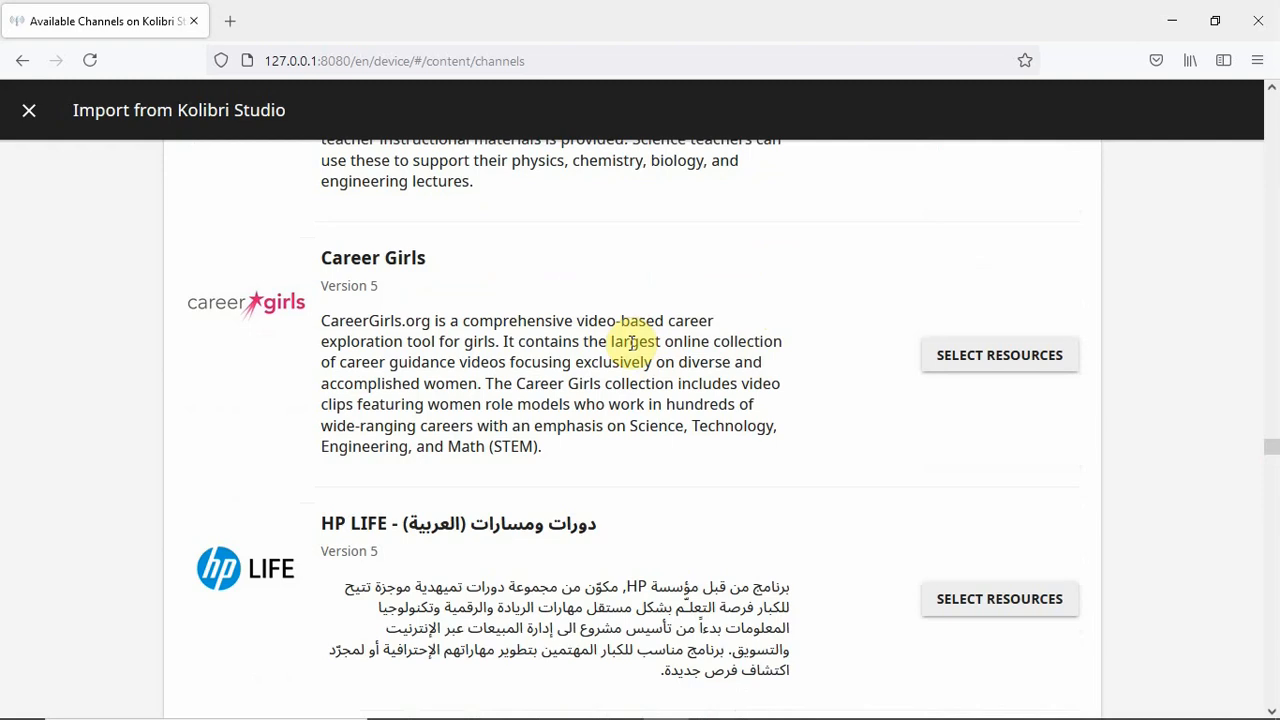
middle_click(1268, 445)
drag(1275, 268, 1275, 92)
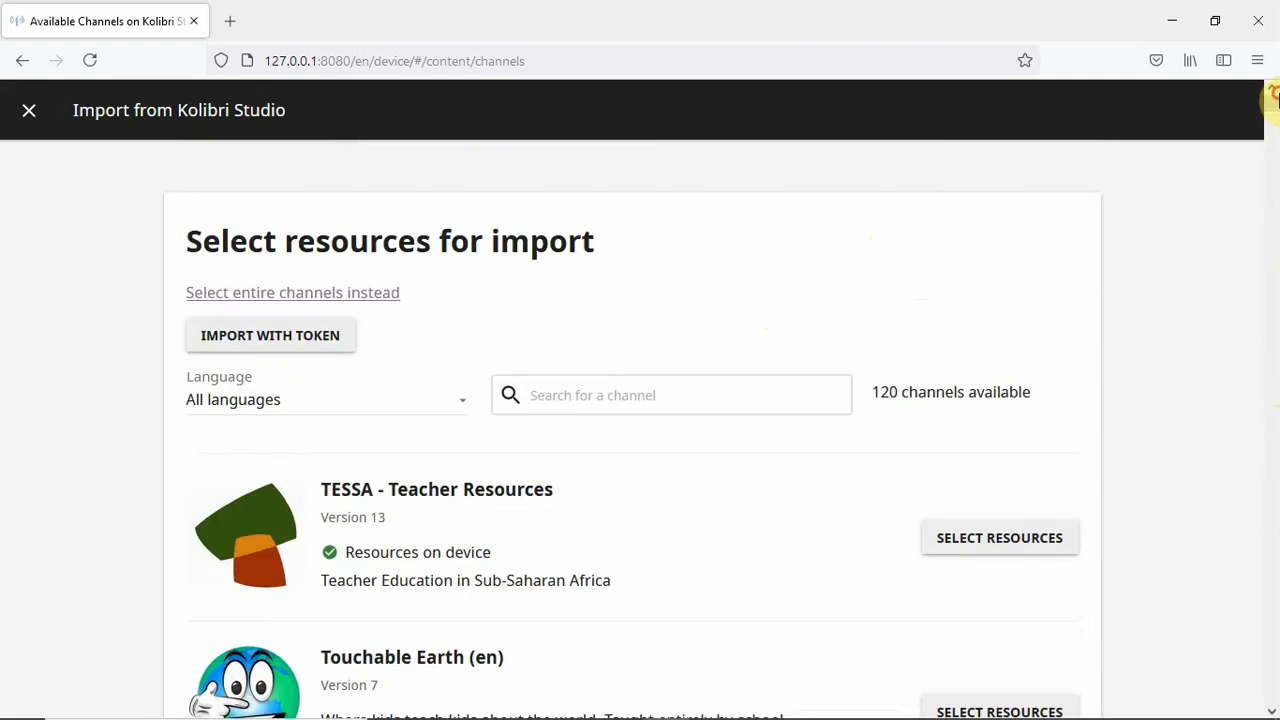
- Search the channel list for 'goal' so only Goalkicker Tech Books remains
click(742, 390)
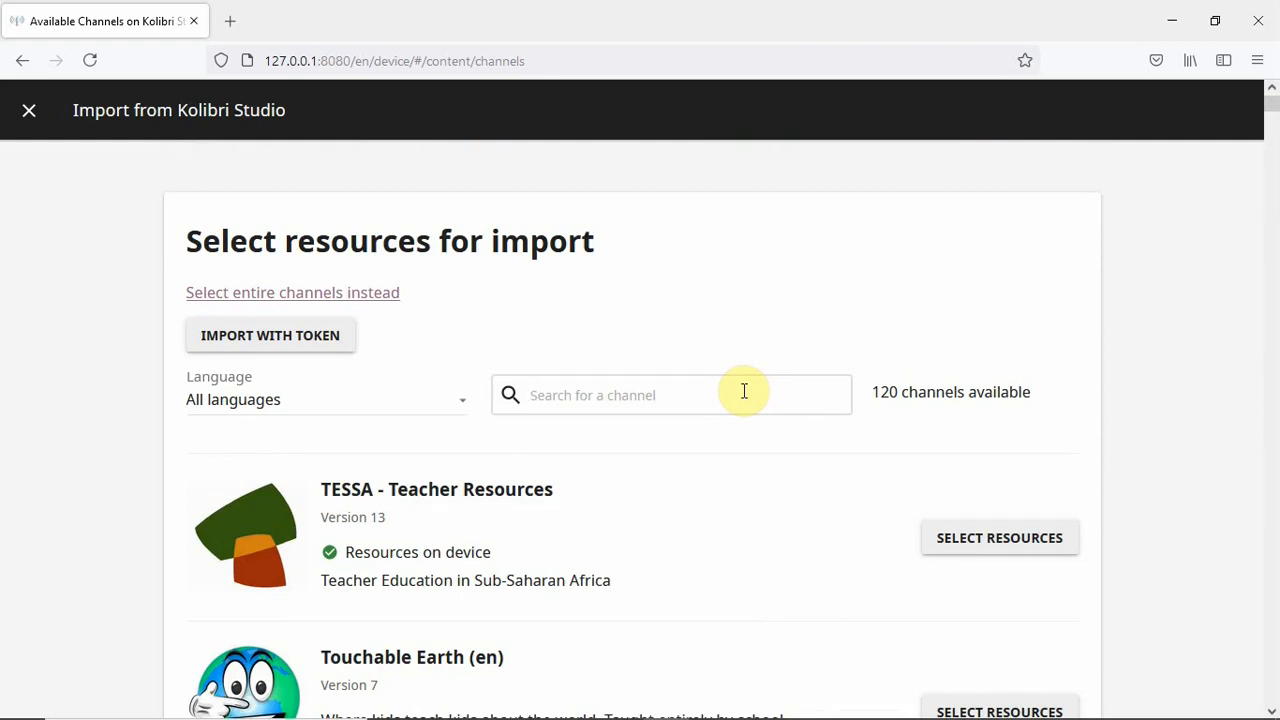
text(goal)
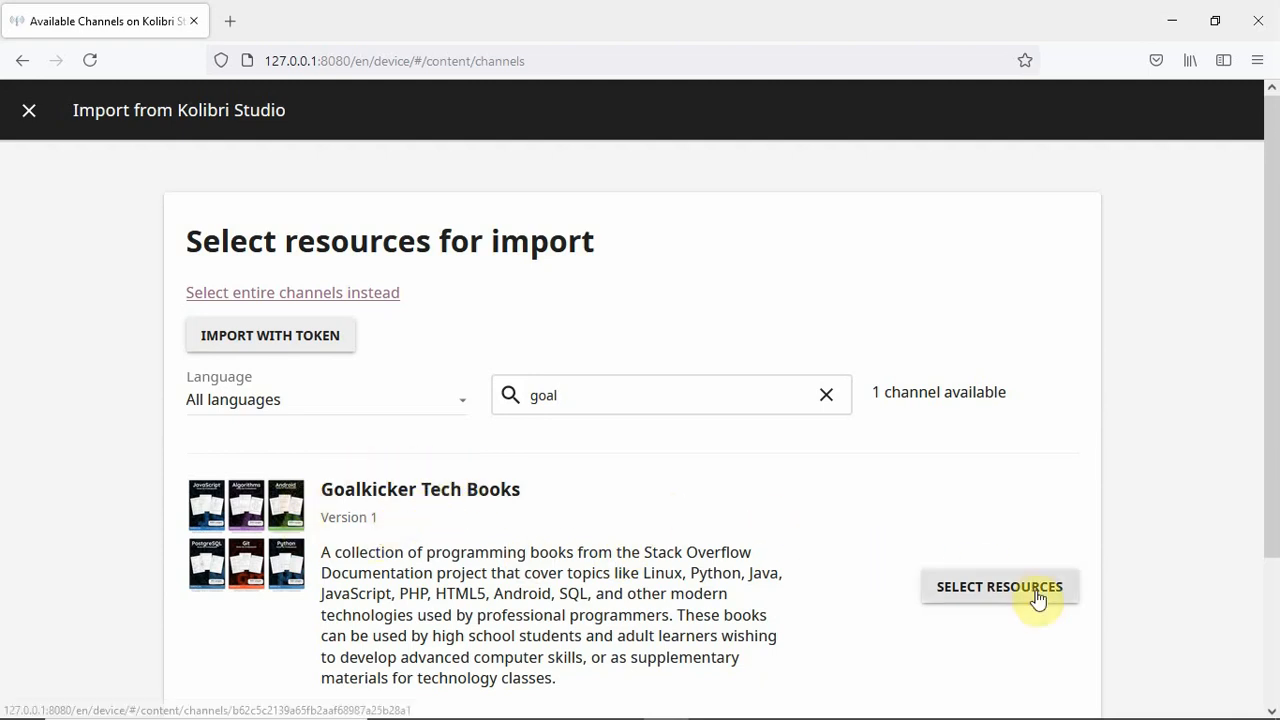
click(1005, 593)
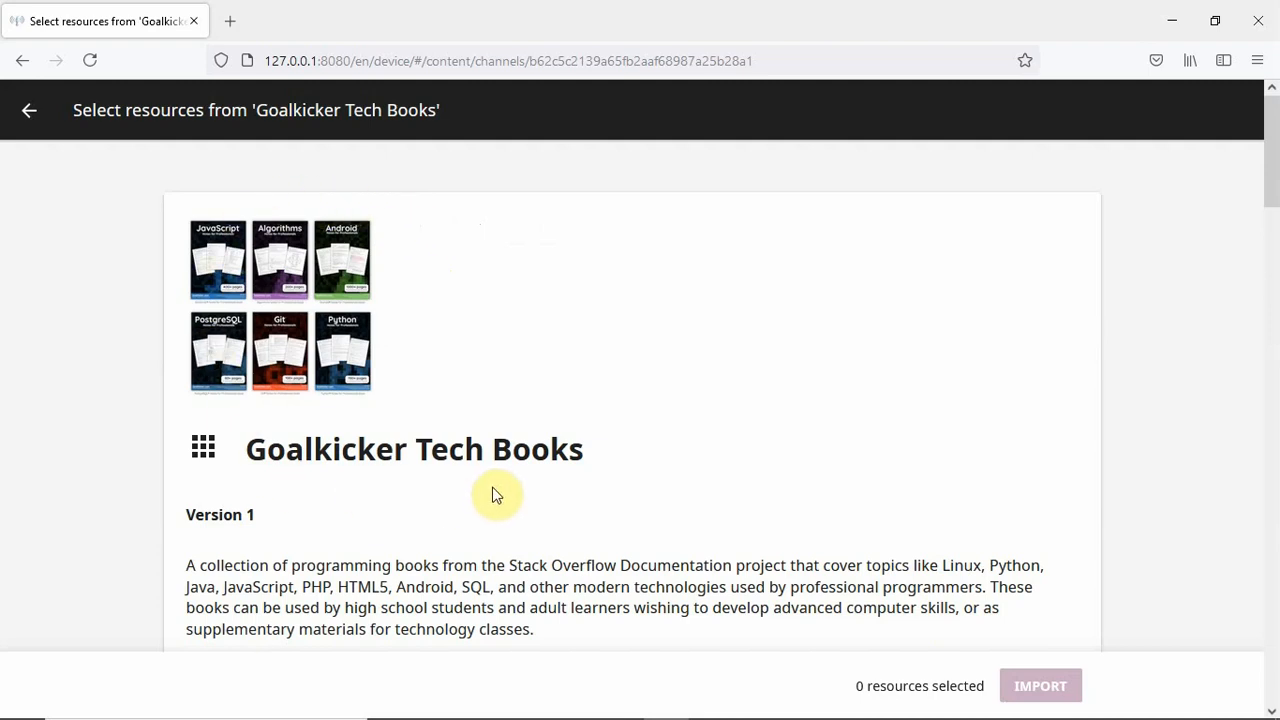
scroll(711, 491, down, 2)
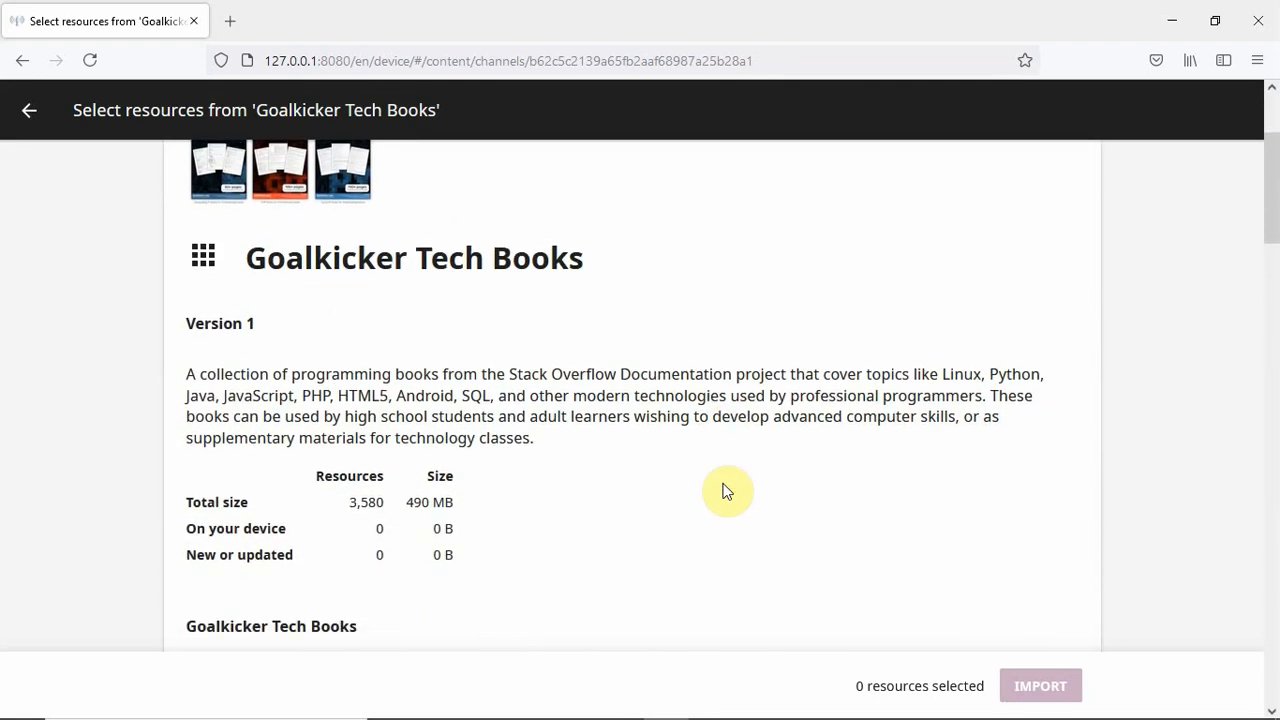
scroll(727, 490, down, 2)
scroll(620, 463, down, 2)
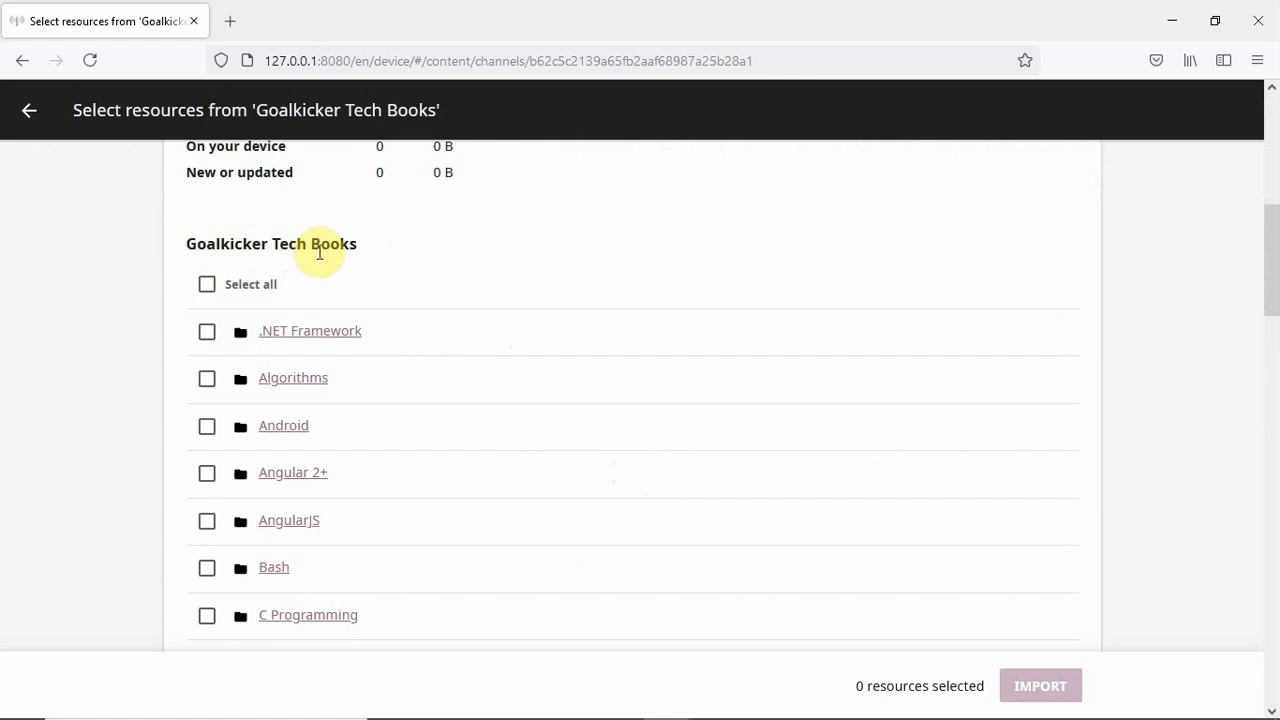
scroll(448, 285, down, 2)
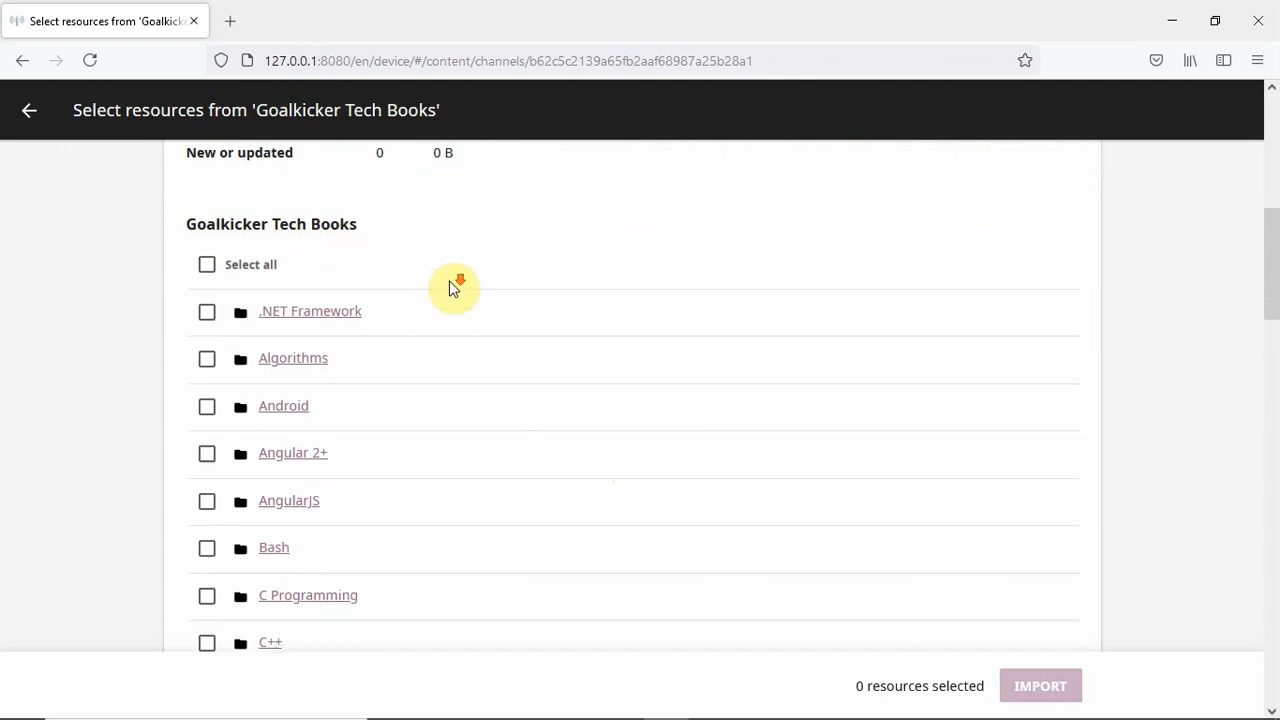
scroll(458, 316, down, 6)
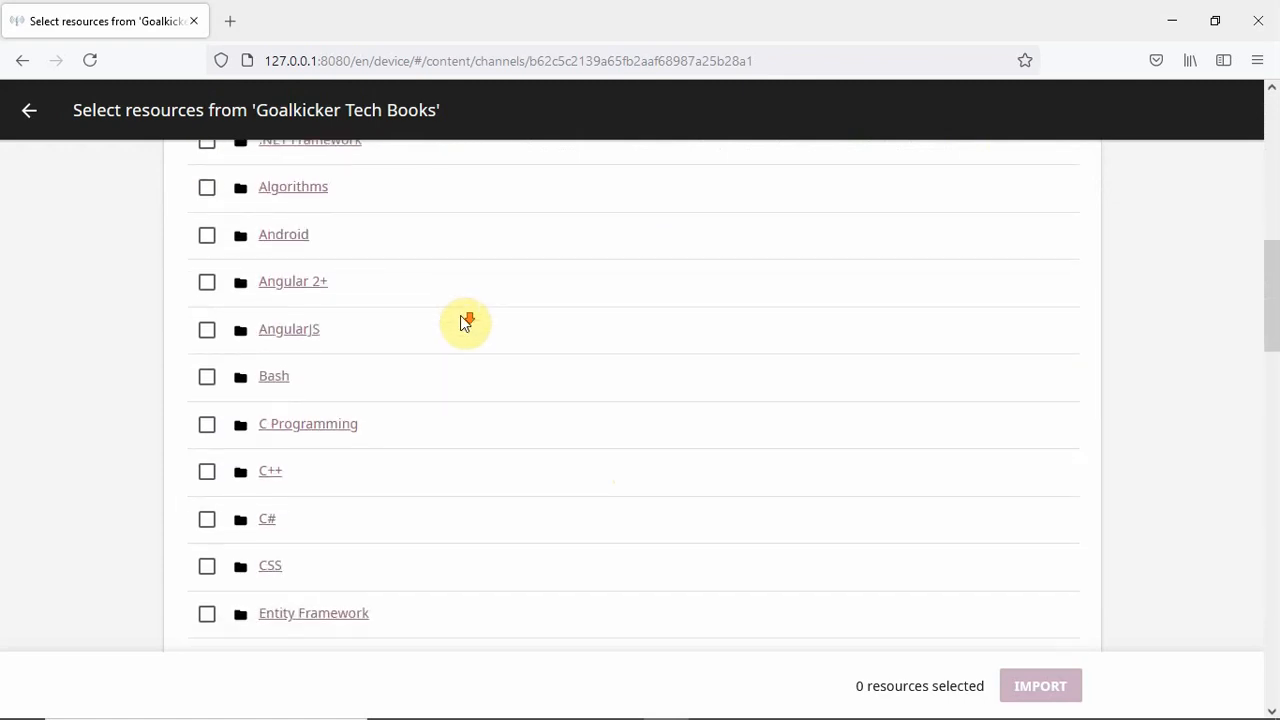
scroll(460, 318, down, 2)
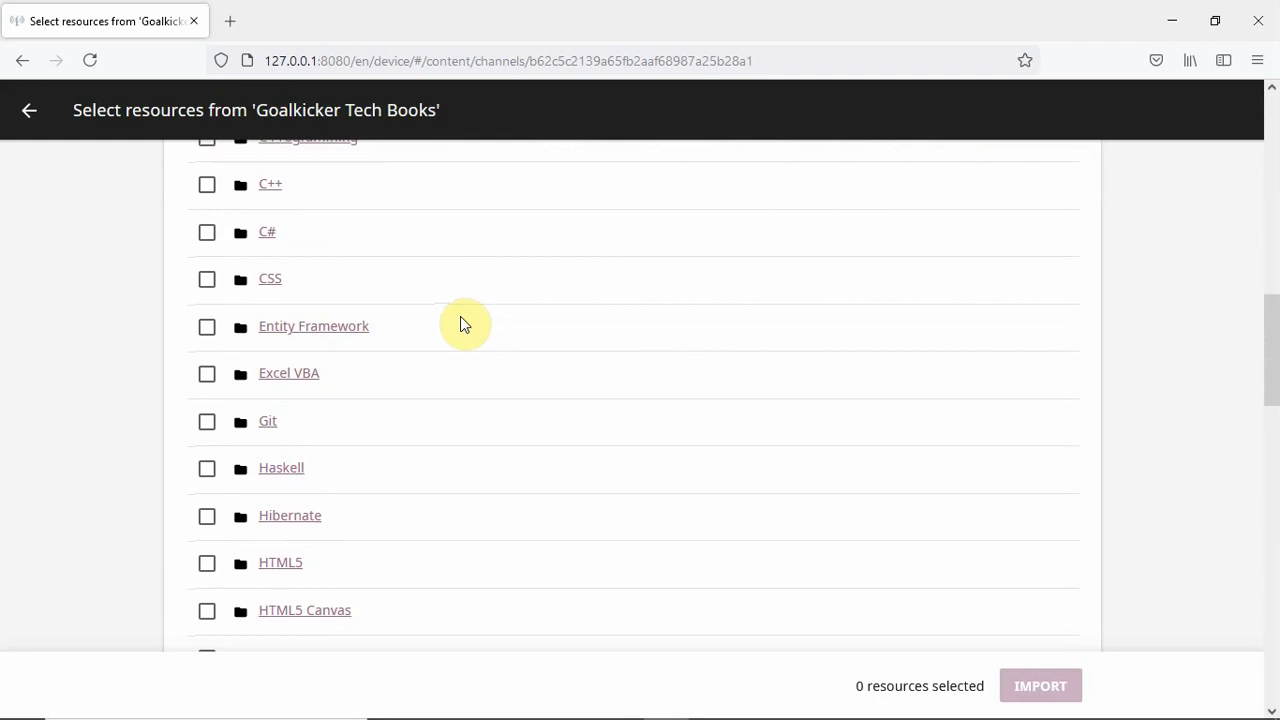
scroll(461, 330, down, 2)
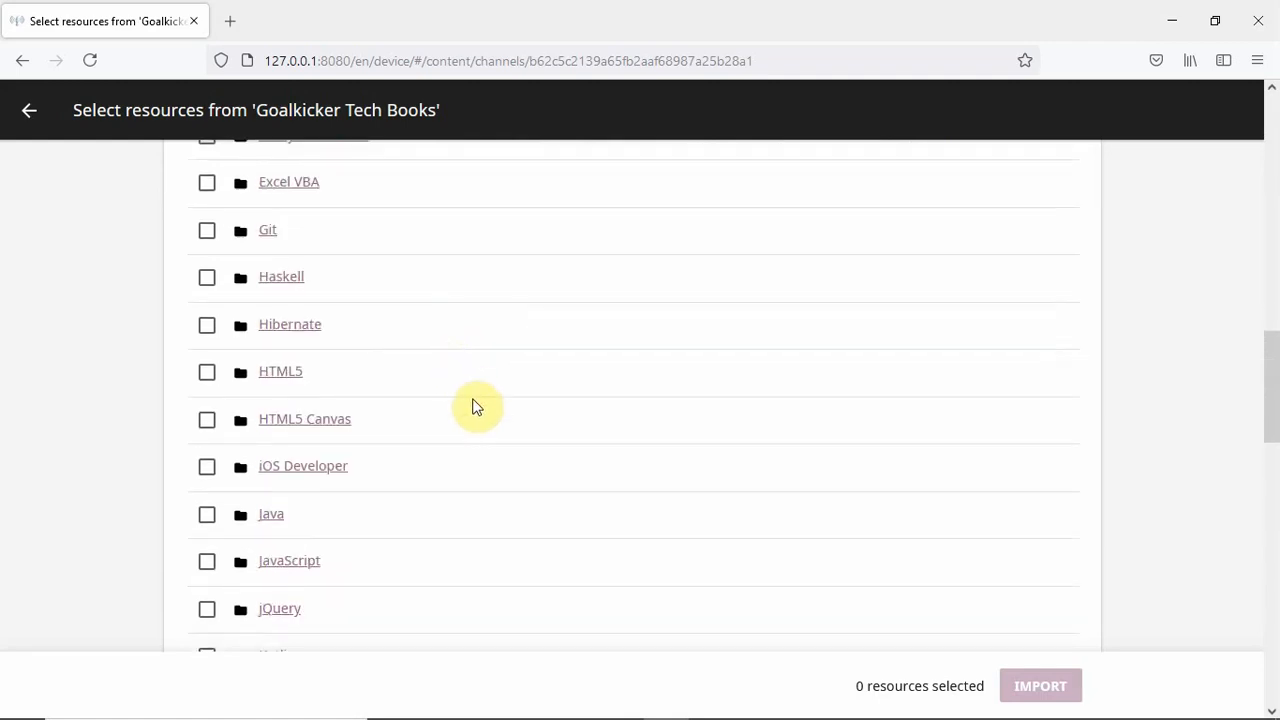
scroll(478, 406, down, 2)
scroll(481, 405, down, 4)
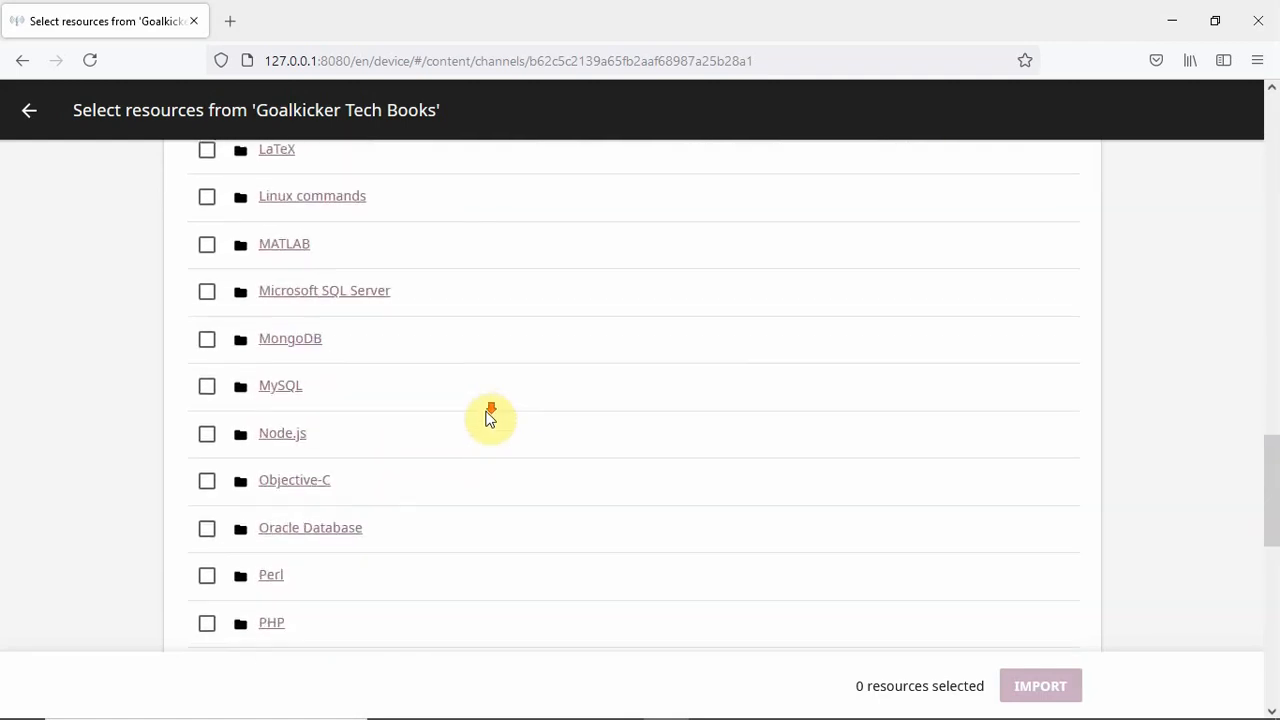
scroll(490, 417, down, 6)
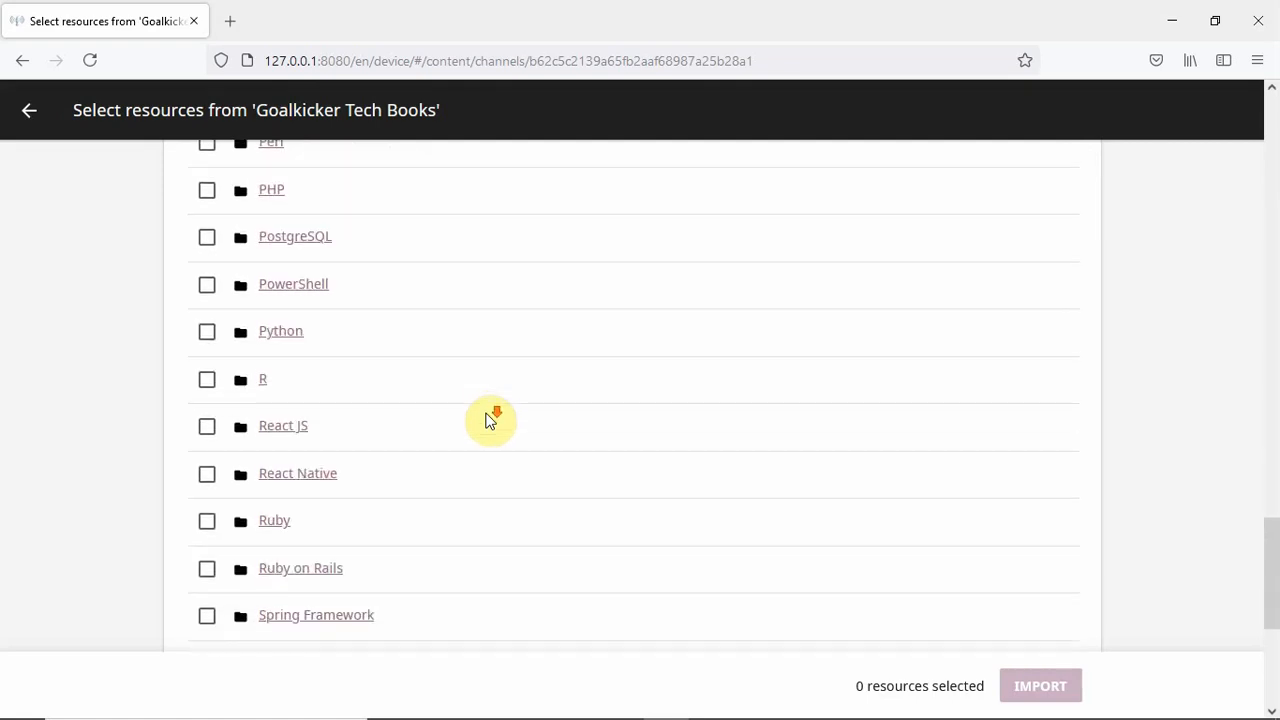
scroll(490, 420, down, 3)
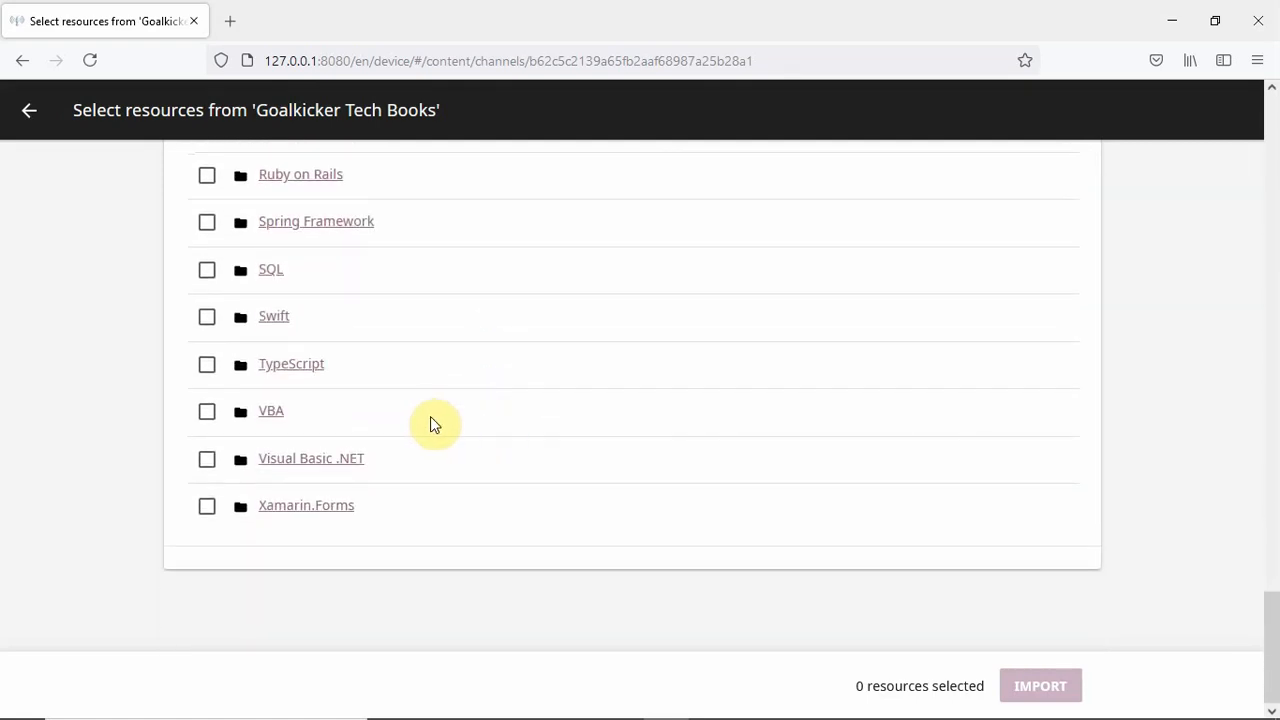
scroll(400, 436, up, 1)
- Tick the VBA, PHP, CSS and C Programming book folders, totalling 288 resources (43 MB)
click(207, 508)
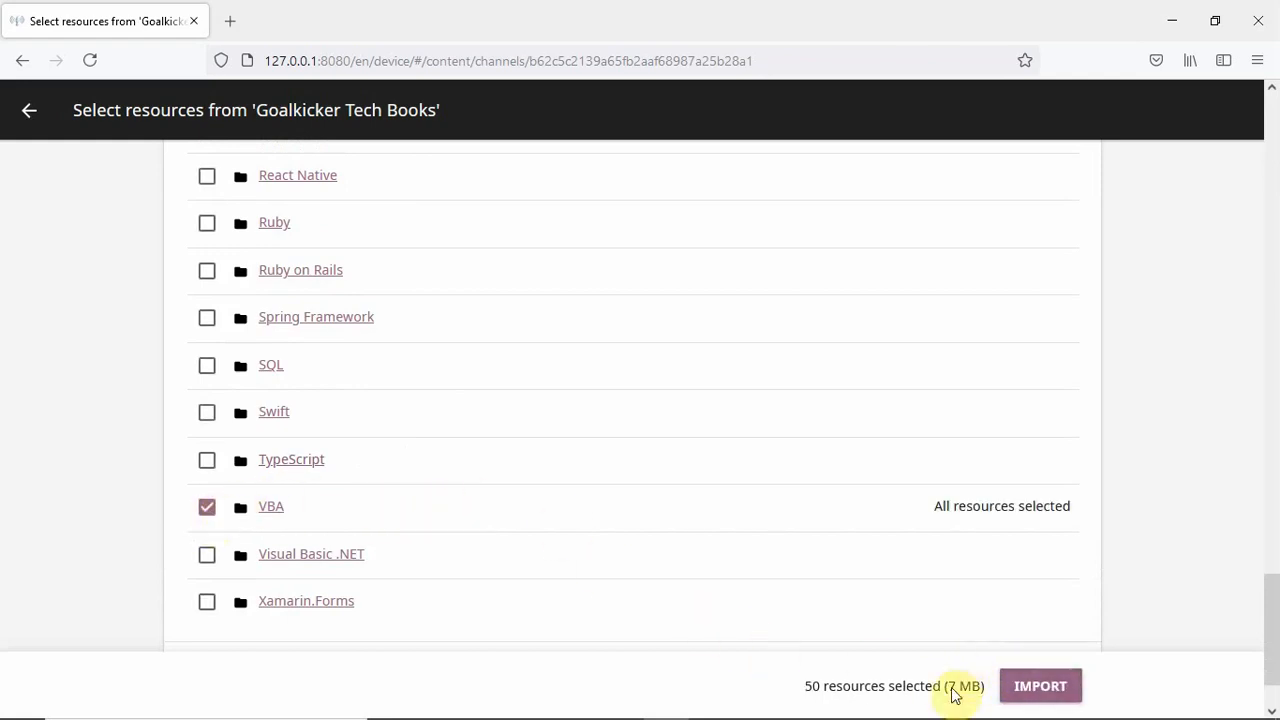
scroll(457, 480, up, 3)
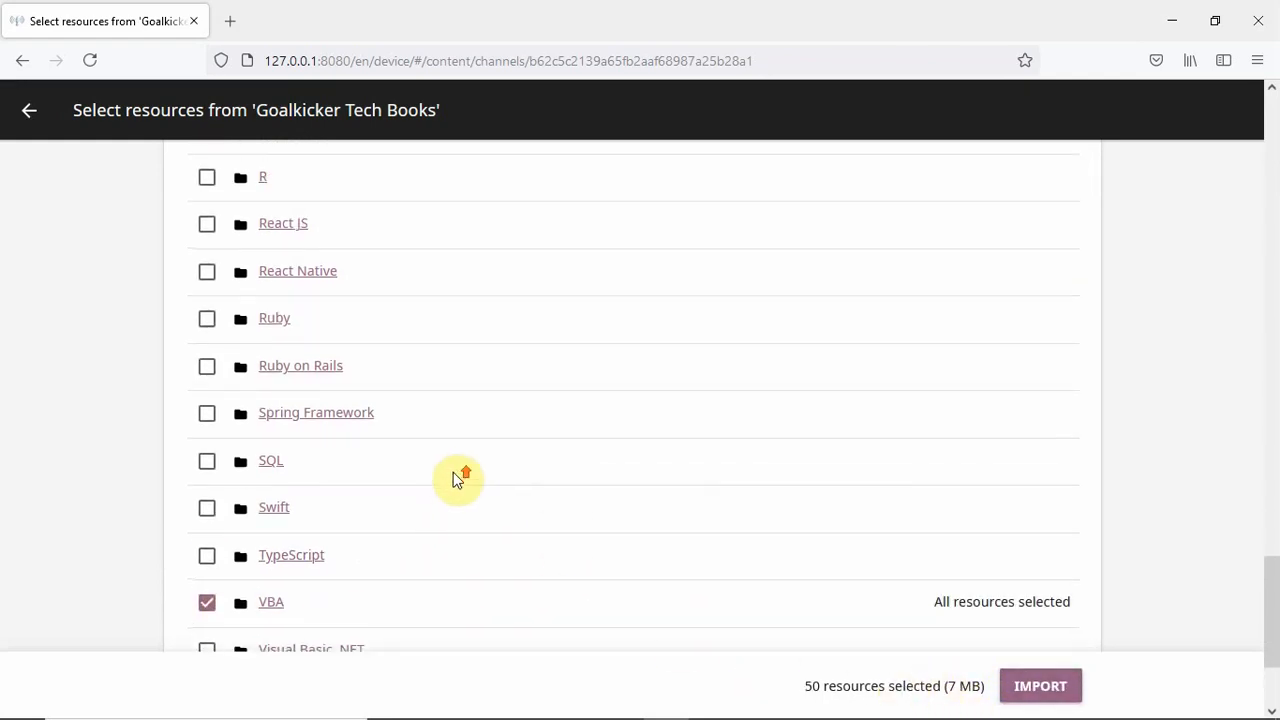
scroll(414, 451, up, 2)
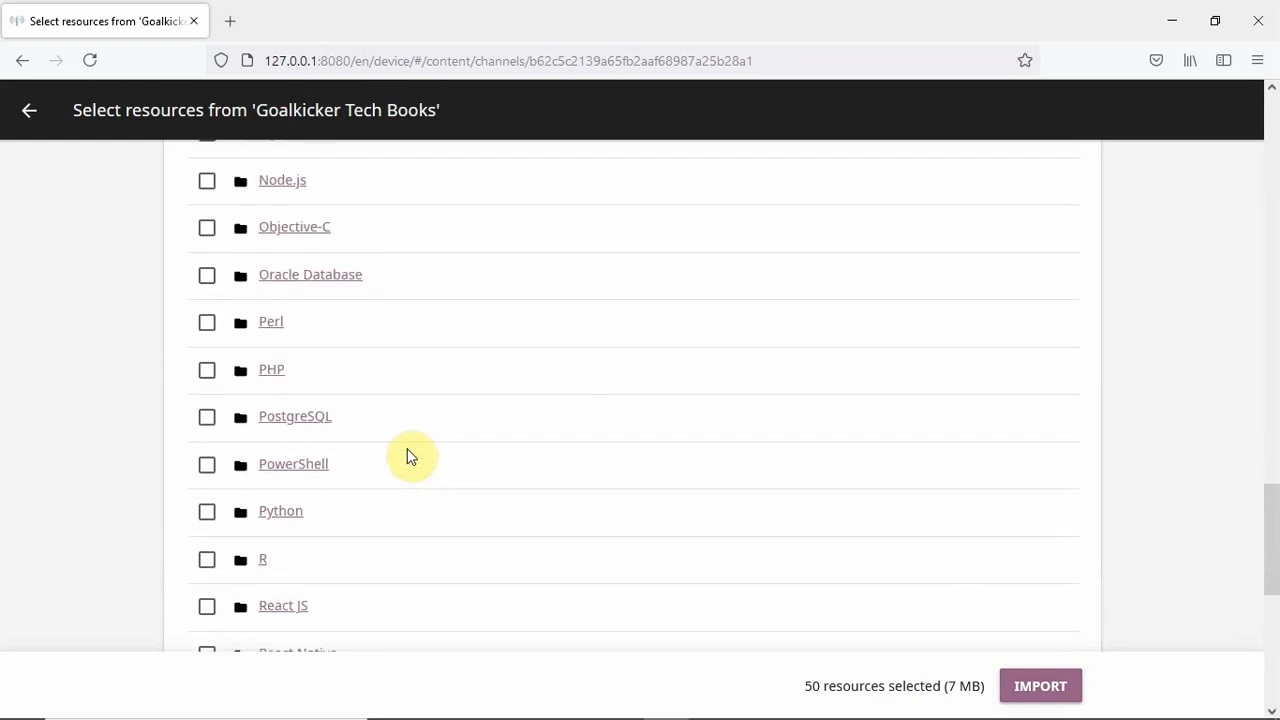
scroll(414, 451, up, 1)
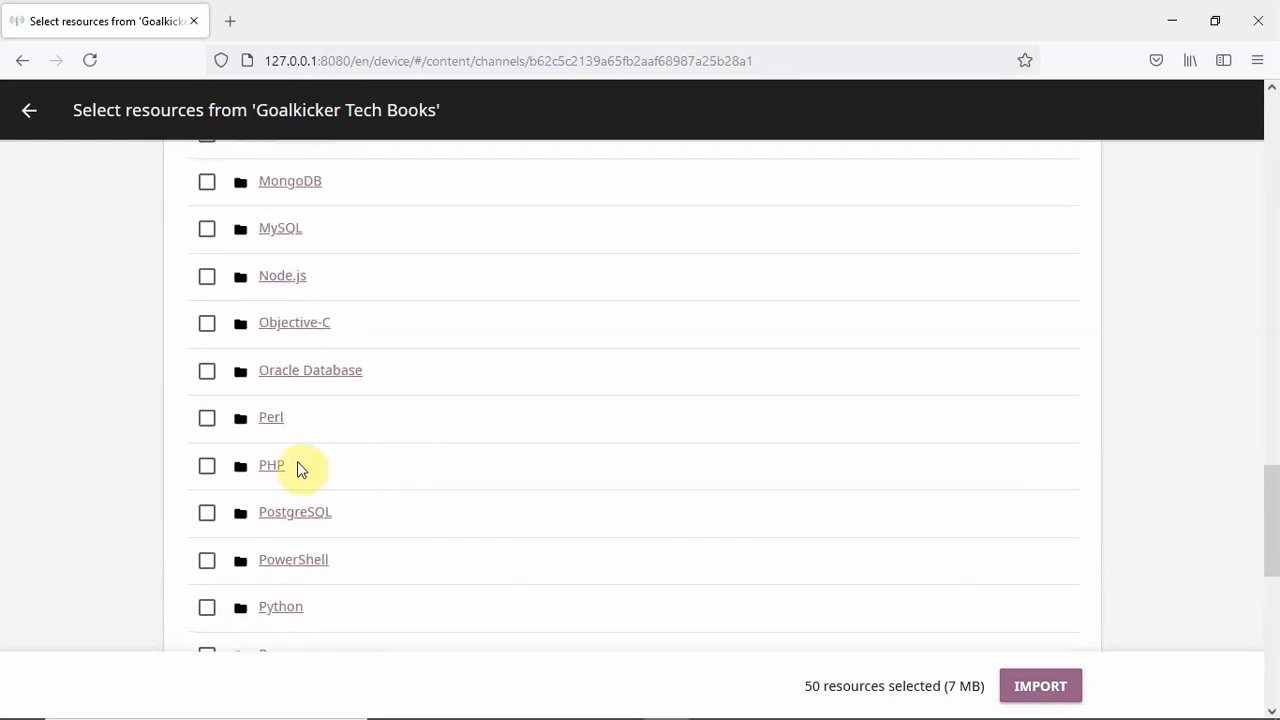
click(206, 468)
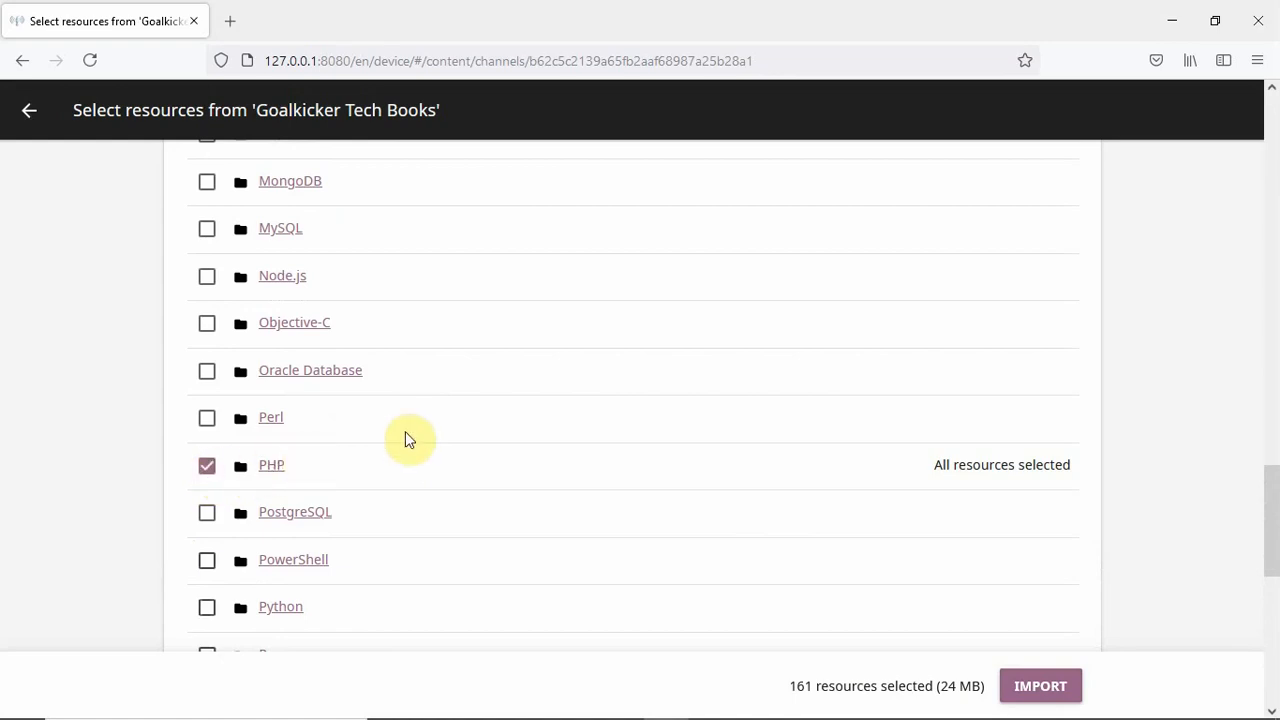
scroll(405, 431, up, 2)
scroll(405, 438, up, 5)
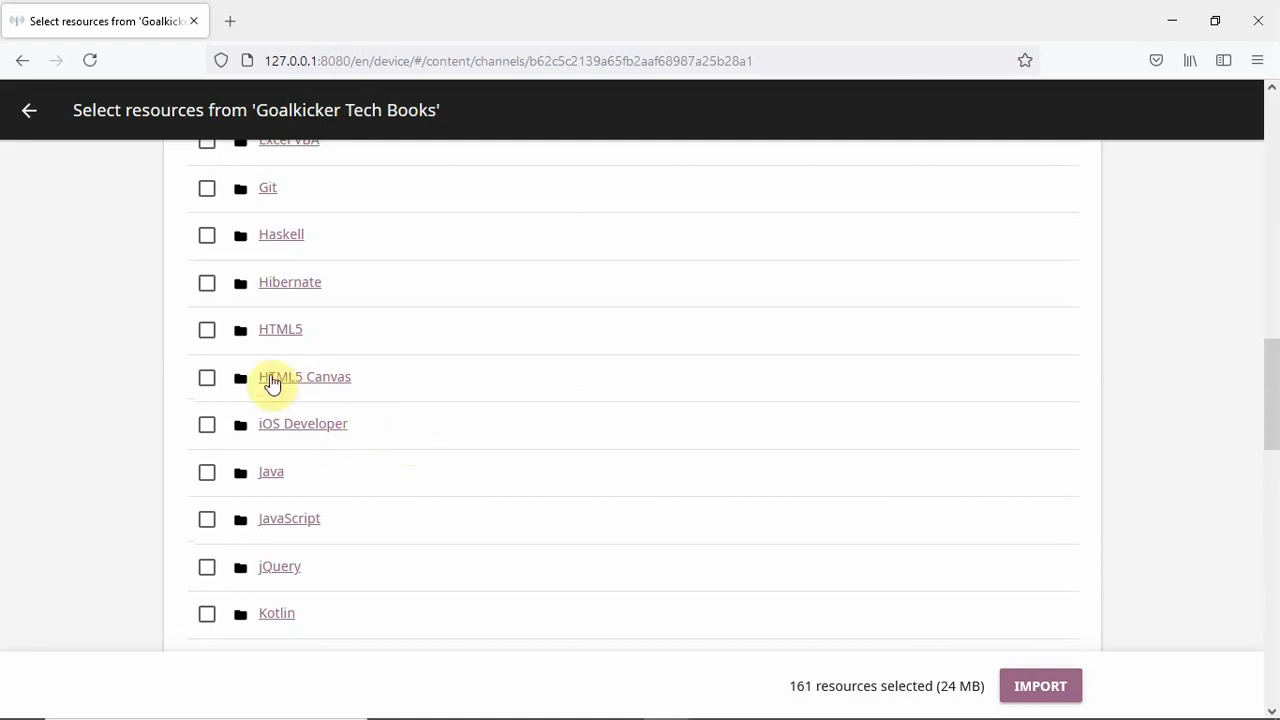
scroll(204, 338, up, 1)
scroll(238, 362, up, 2)
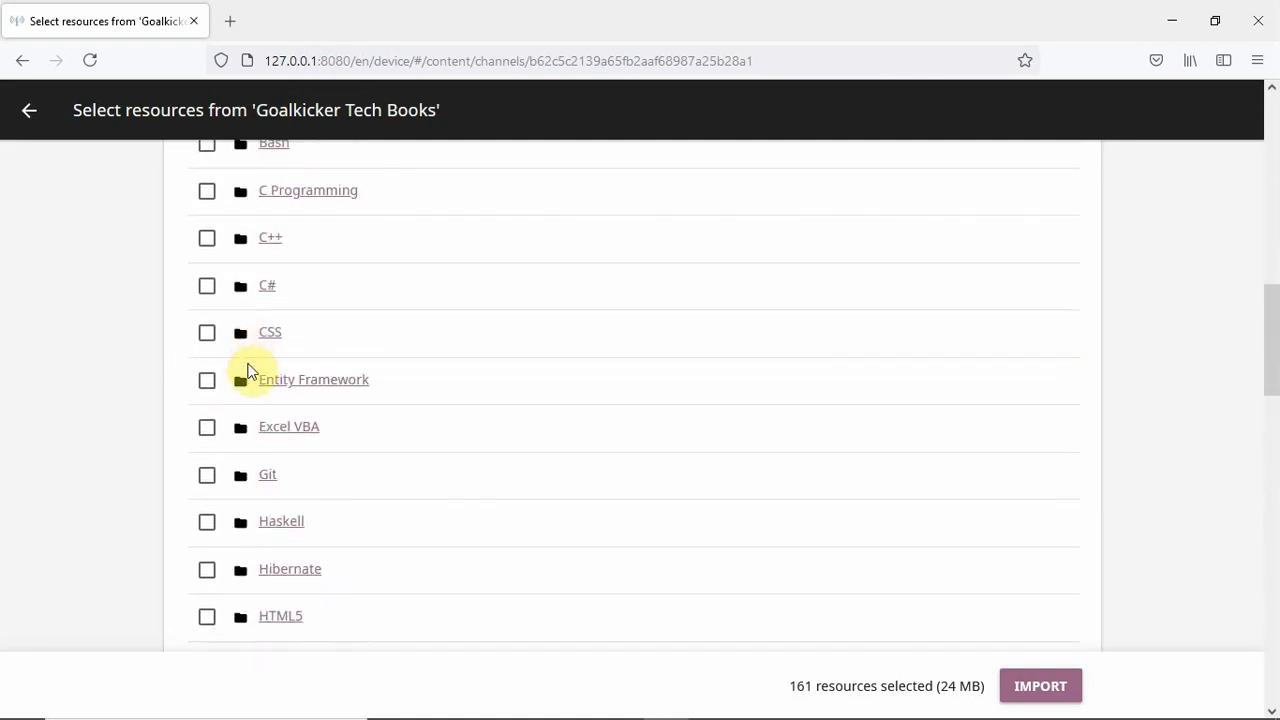
click(207, 333)
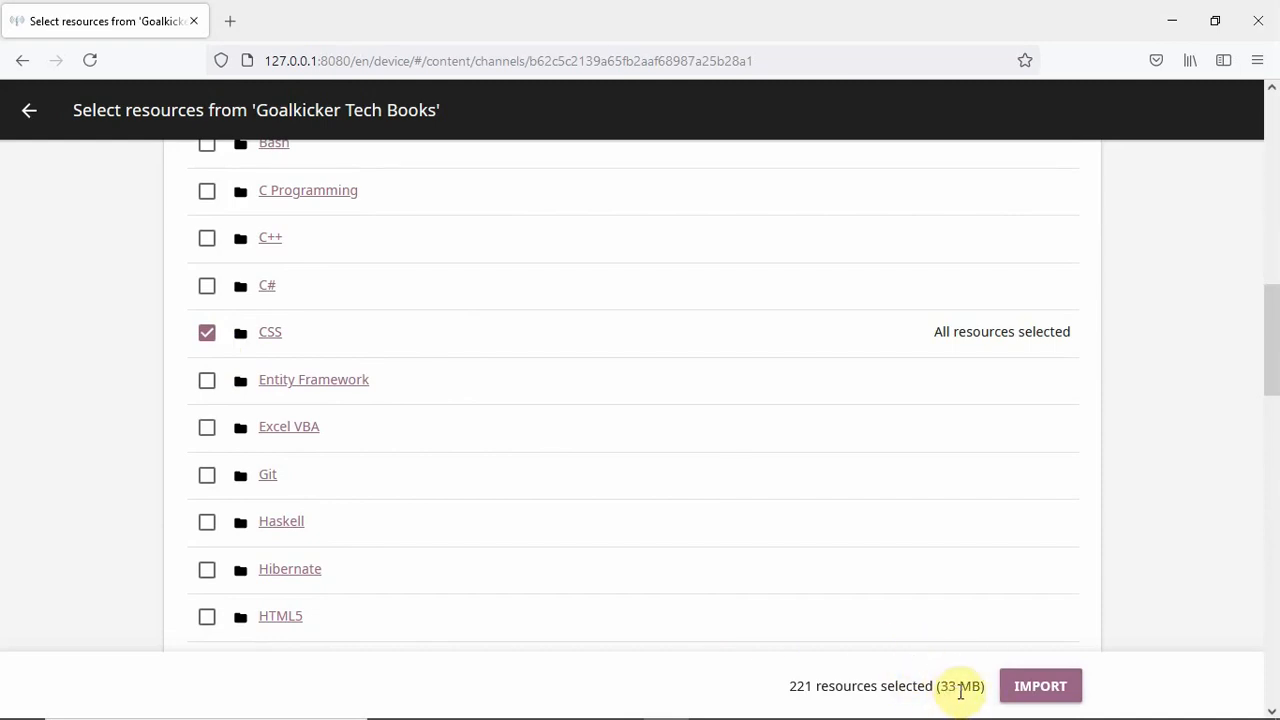
scroll(414, 429, up, 2)
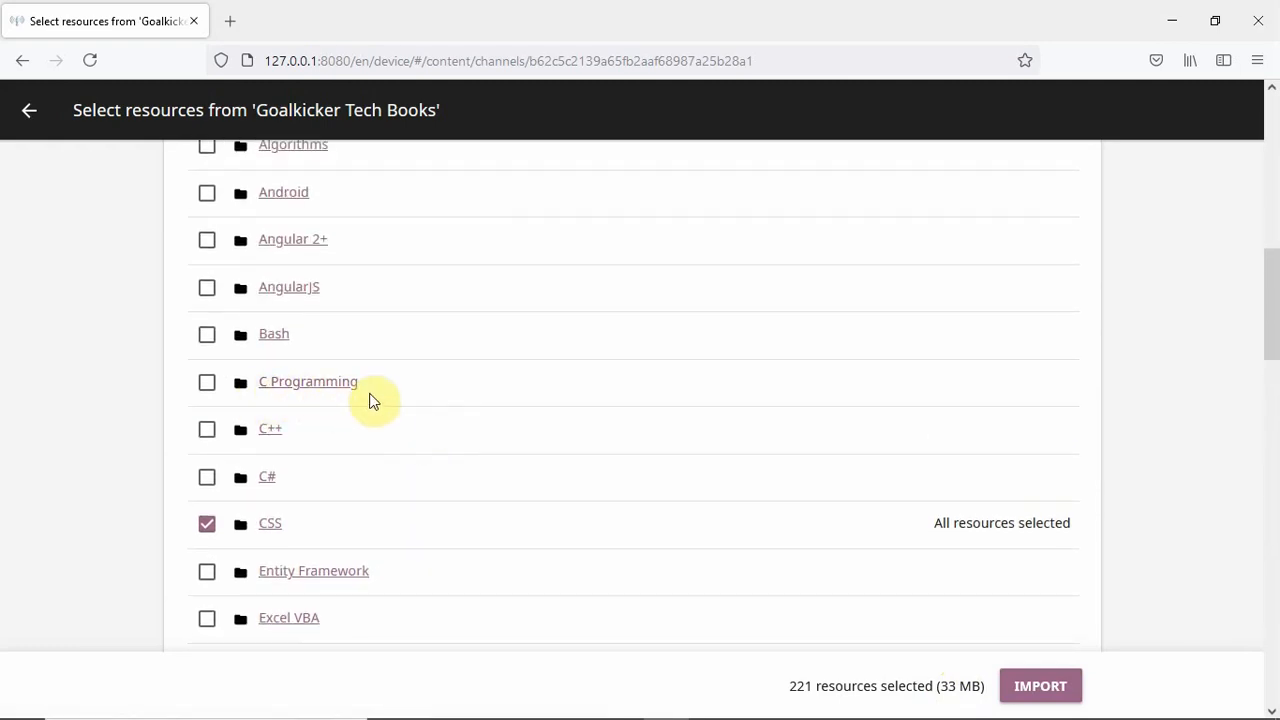
click(218, 386)
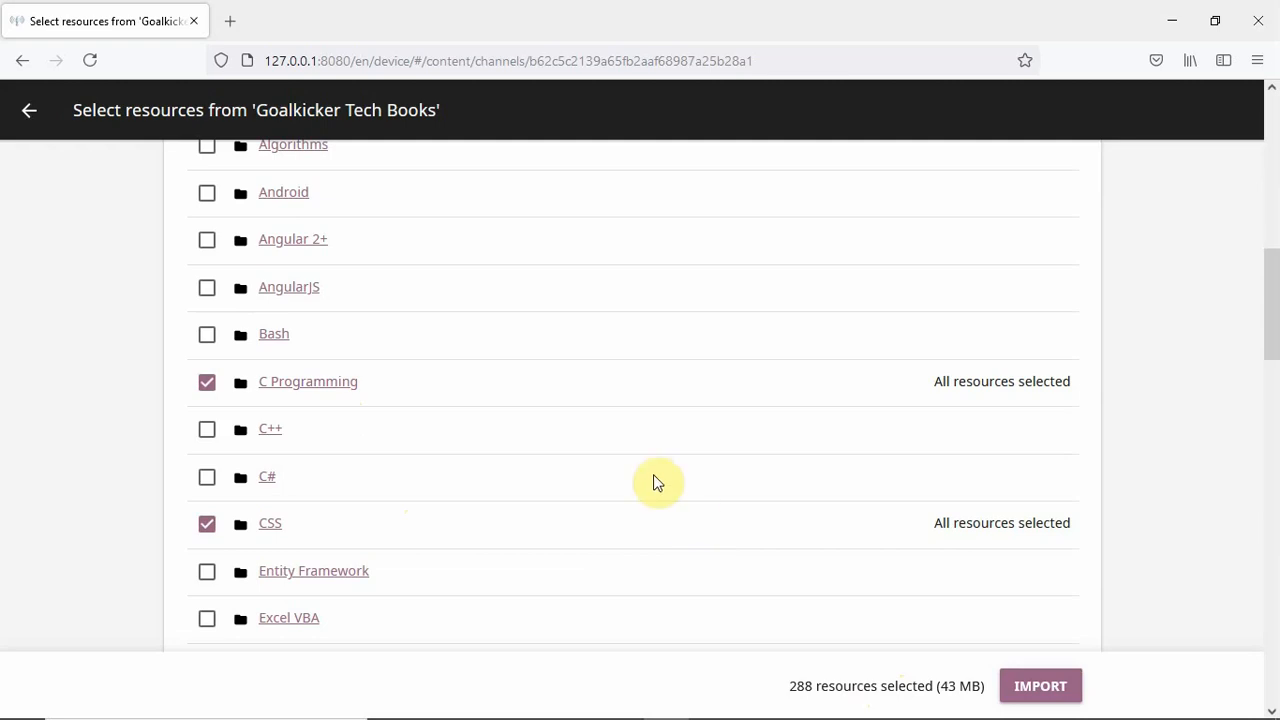
- Import the 288 selected Goalkicker resources, then clear the completed task from Task manager
click(1040, 686)
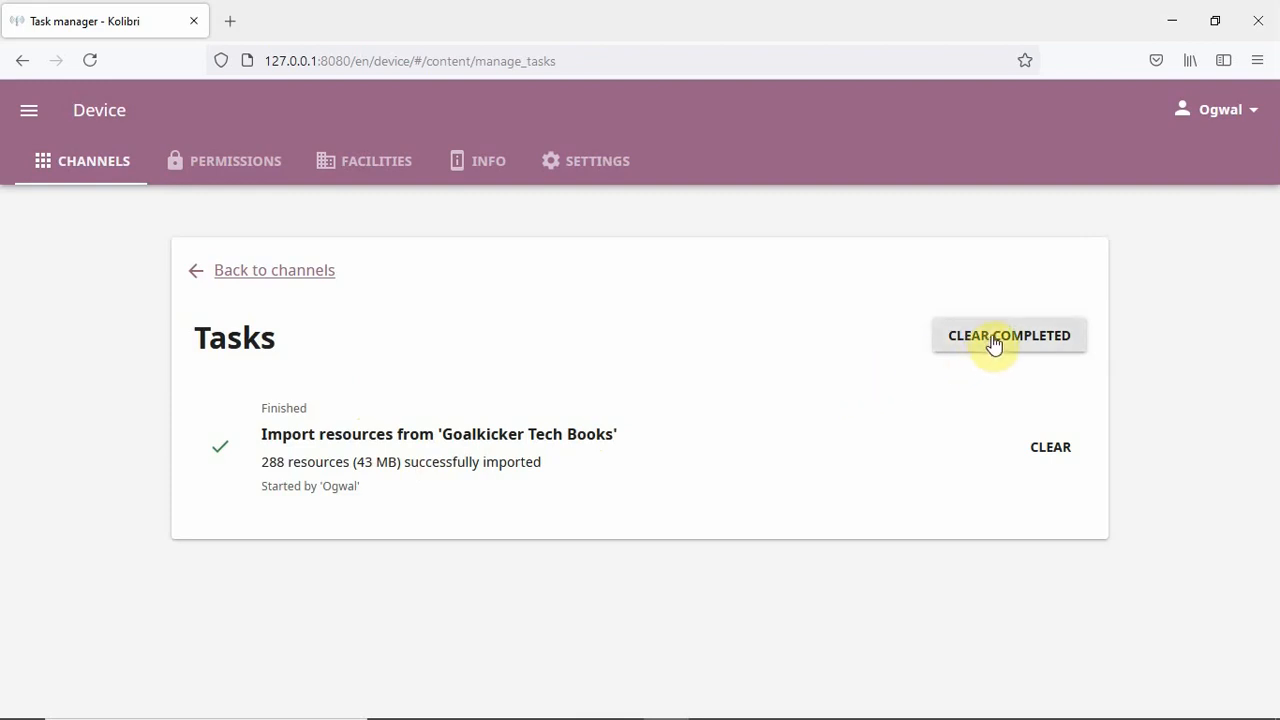
click(993, 343)
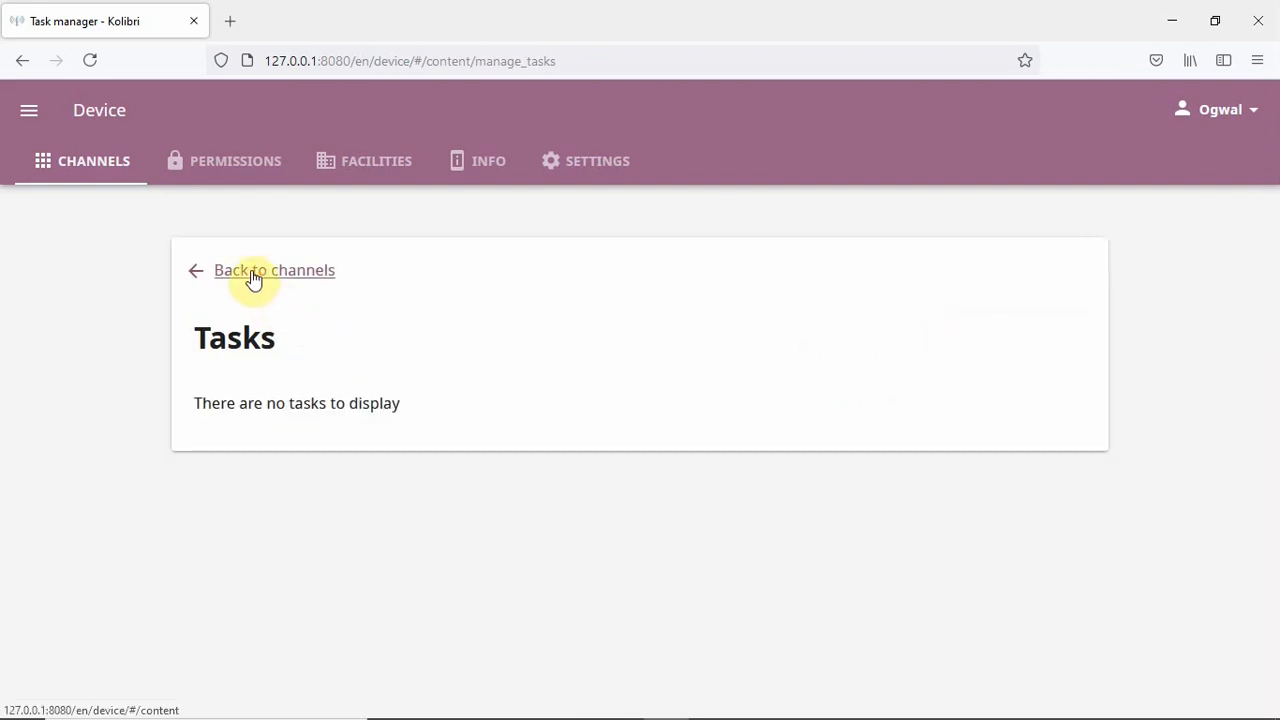
- Go back to the channel list, view the import source choices, and cancel the dialog
click(251, 272)
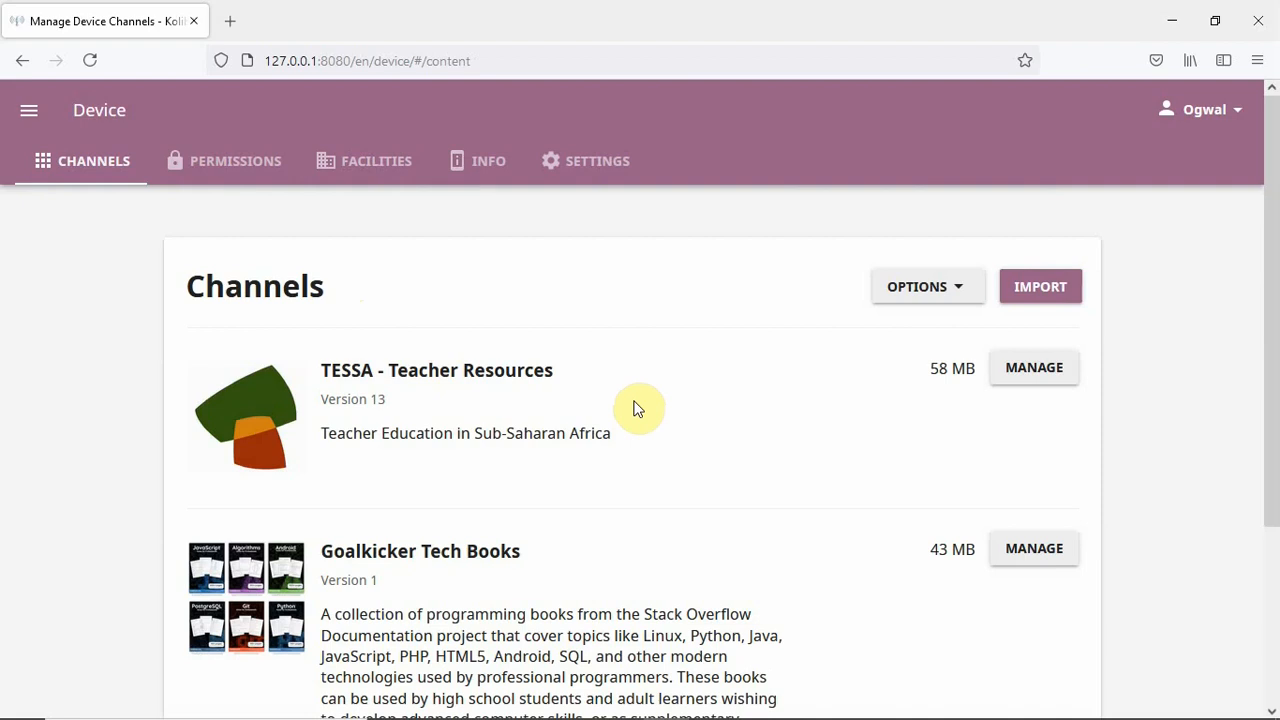
scroll(636, 408, down, 3)
scroll(690, 340, up, 3)
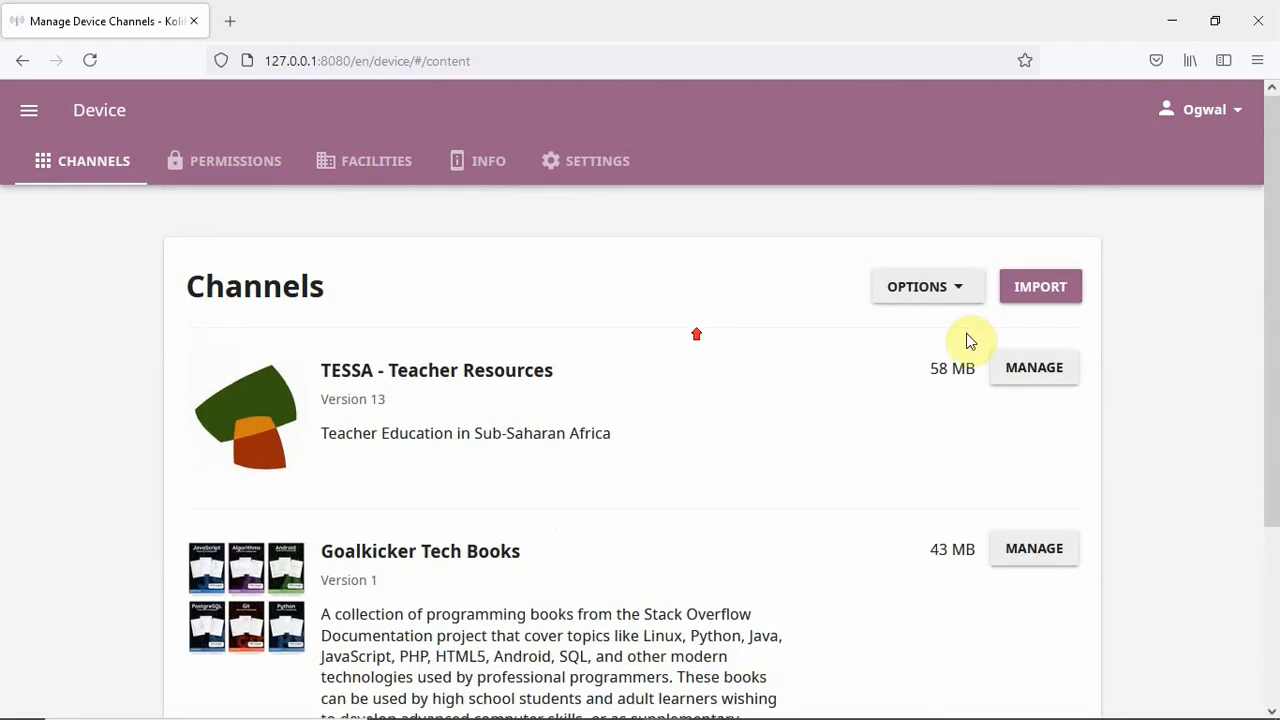
click(1057, 295)
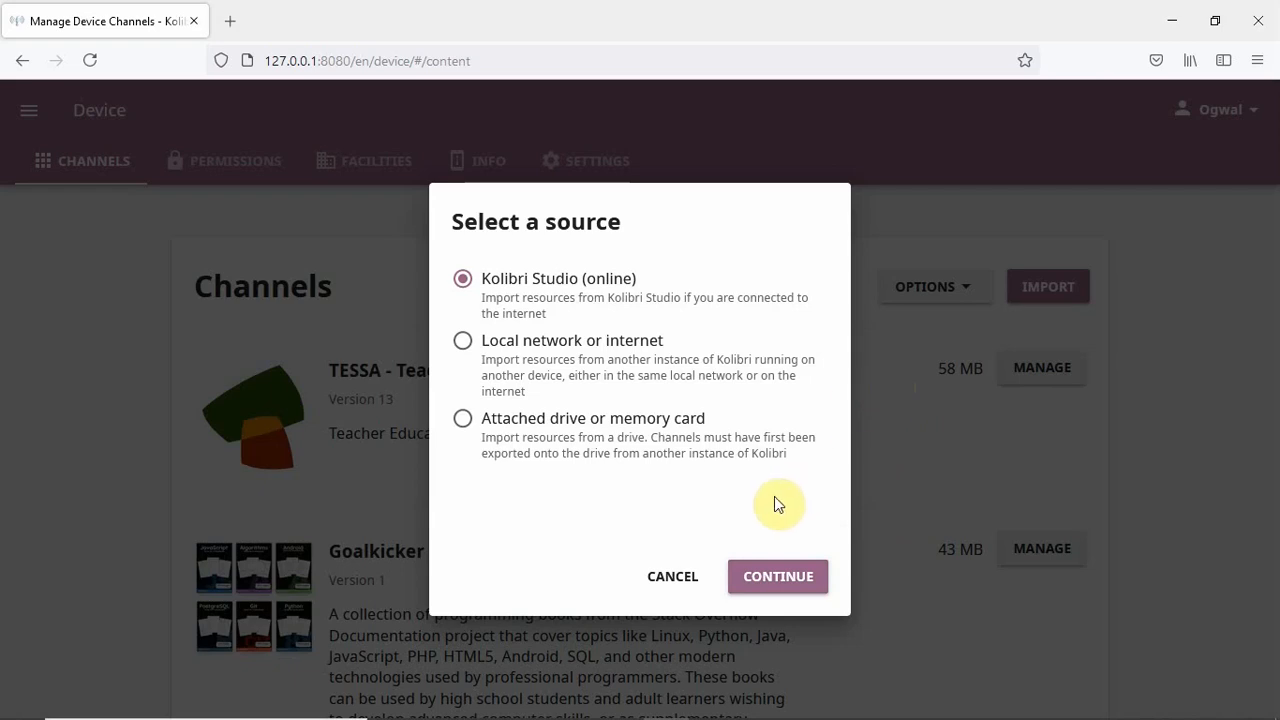
click(672, 576)
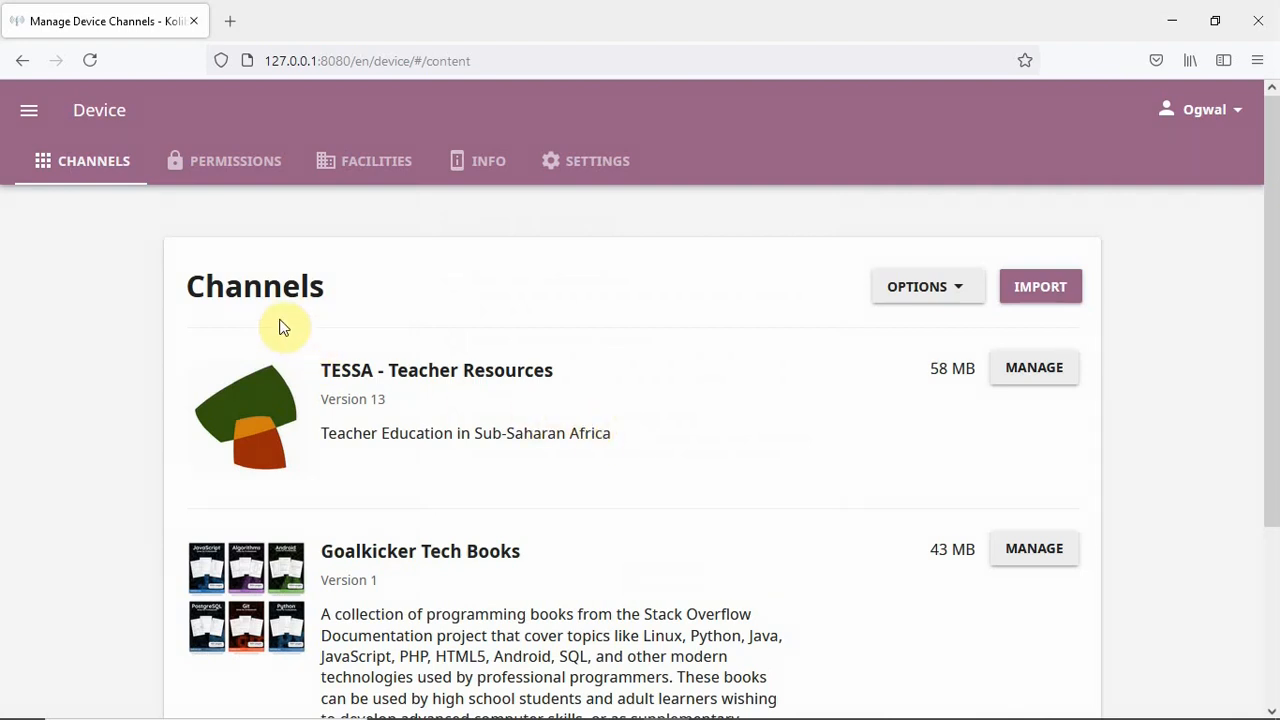
- Go to the Learn area's Recommended tab to see Most popular and Next steps
click(30, 112)
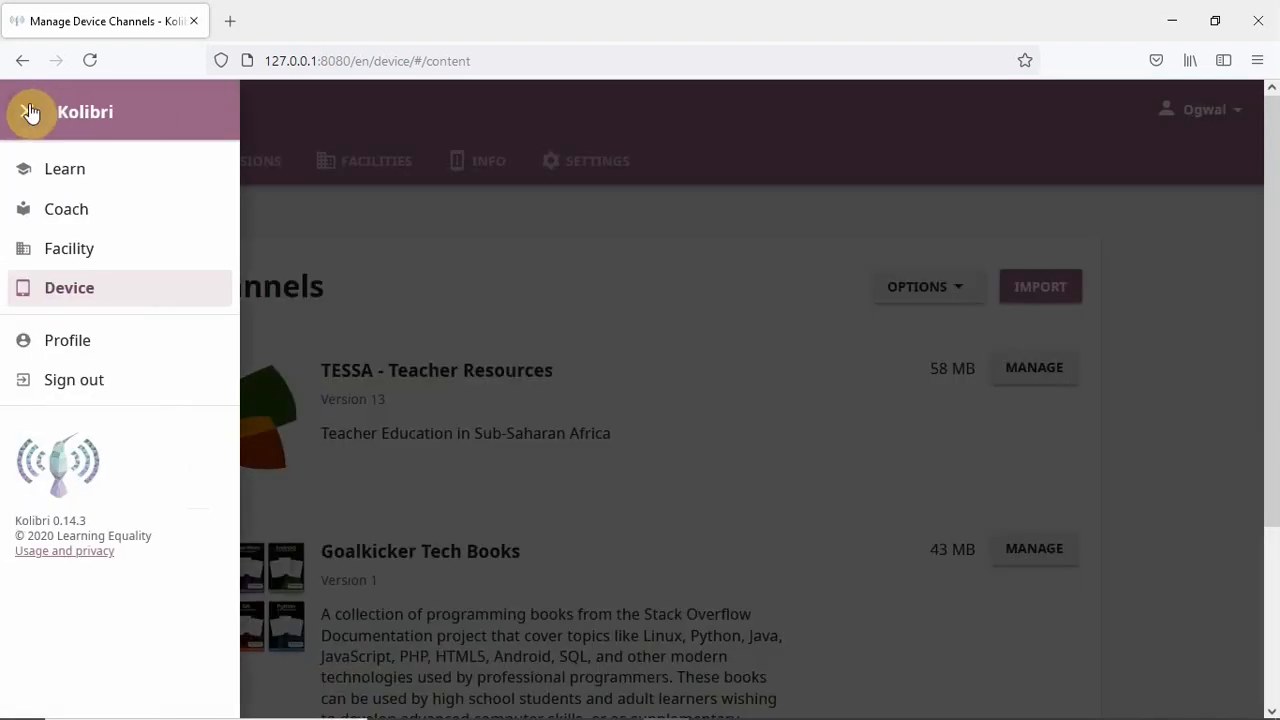
click(130, 172)
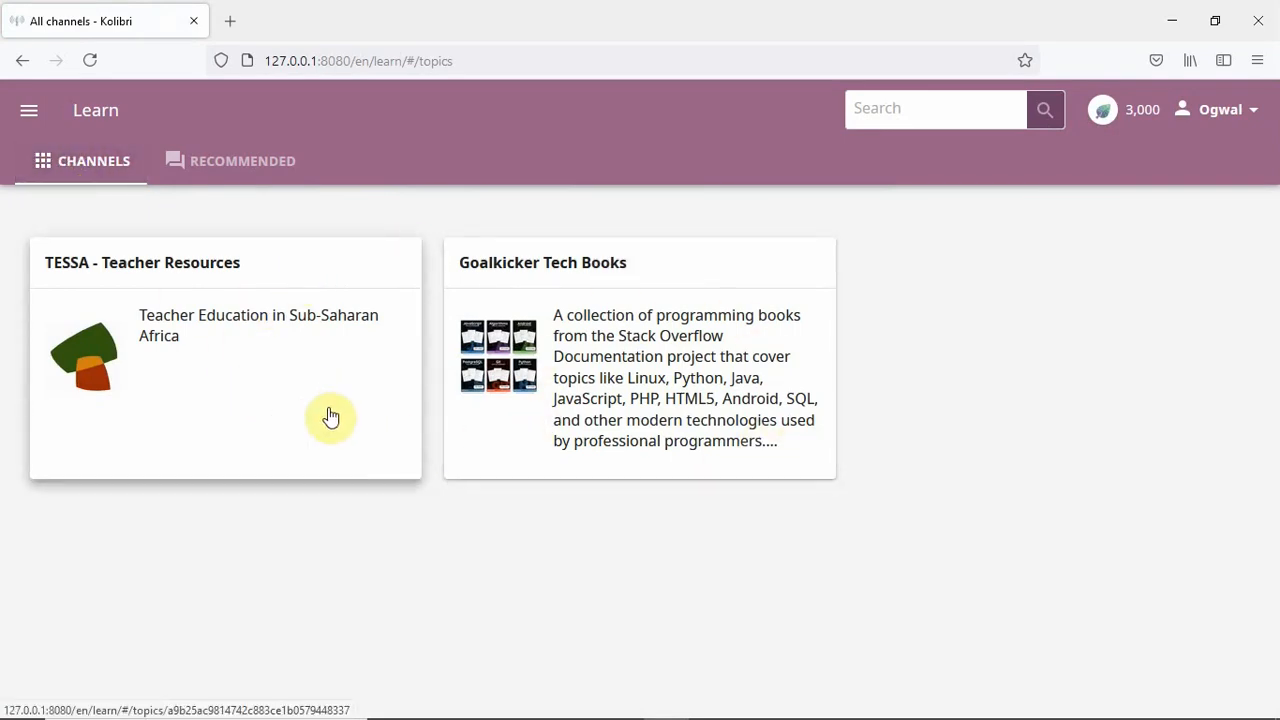
click(215, 168)
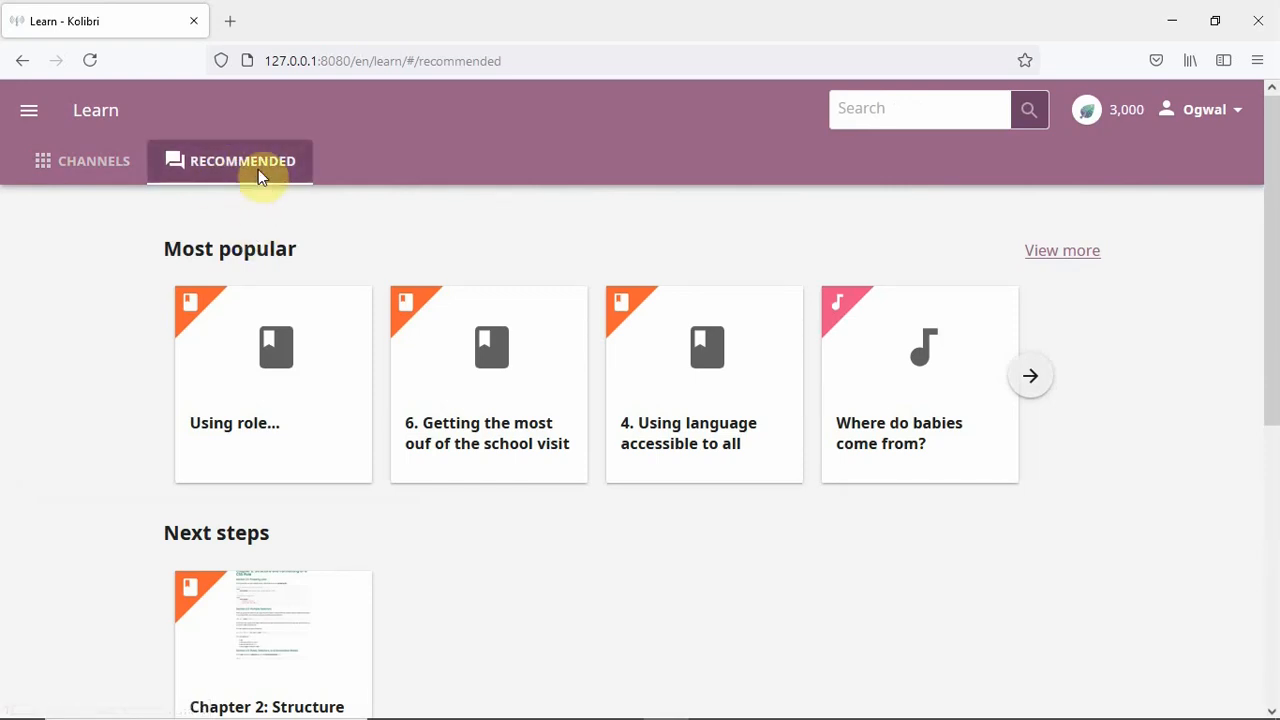
- View the Coach class overview, then switch to Facility classes listing S1 and s2
click(29, 113)
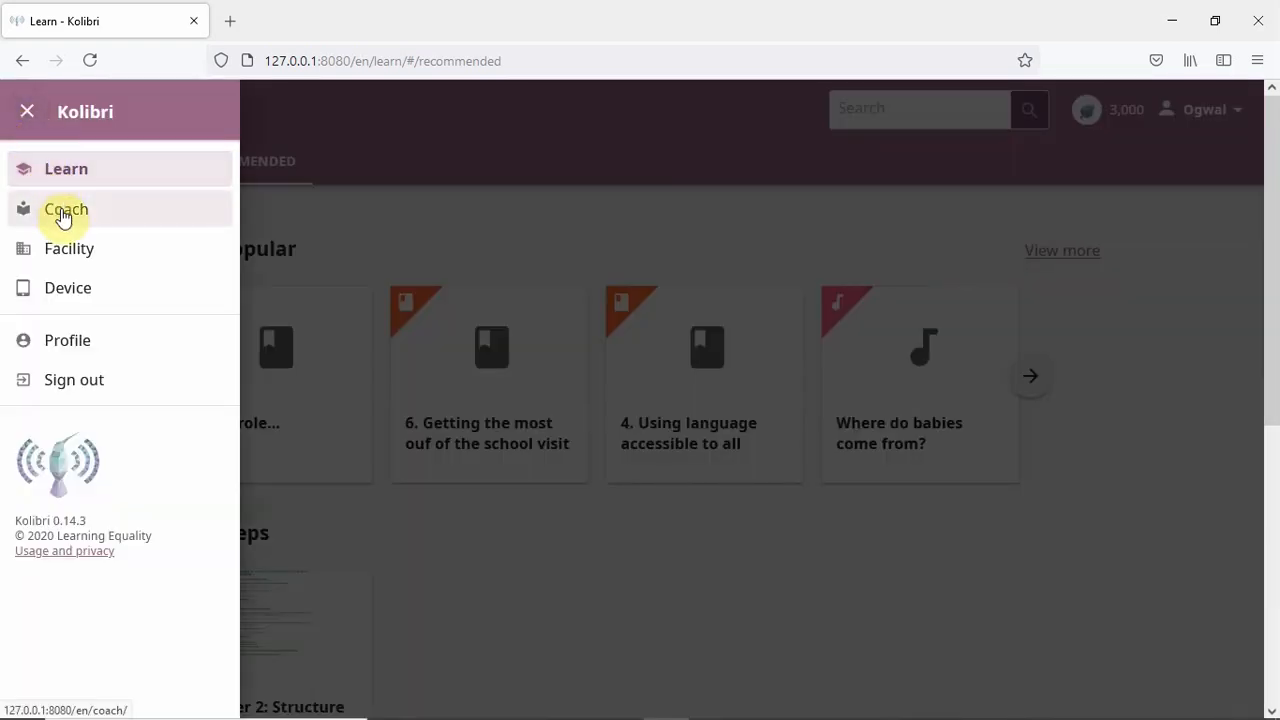
click(62, 218)
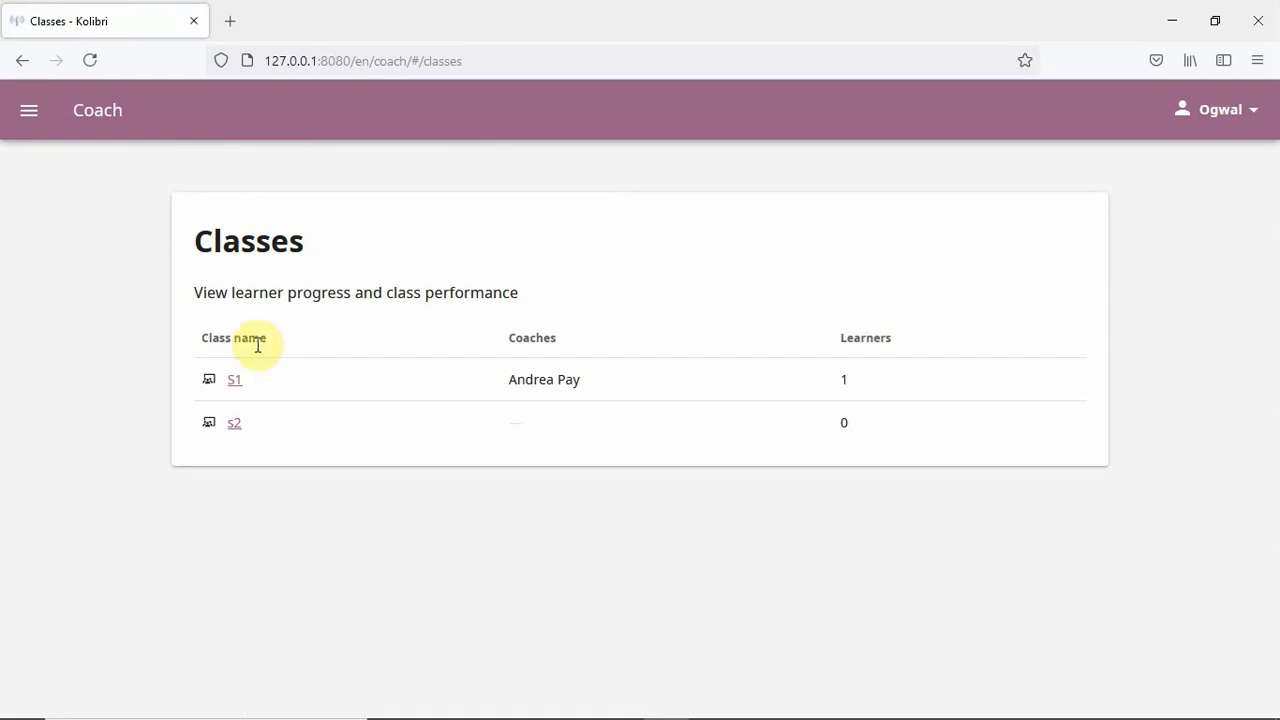
click(28, 115)
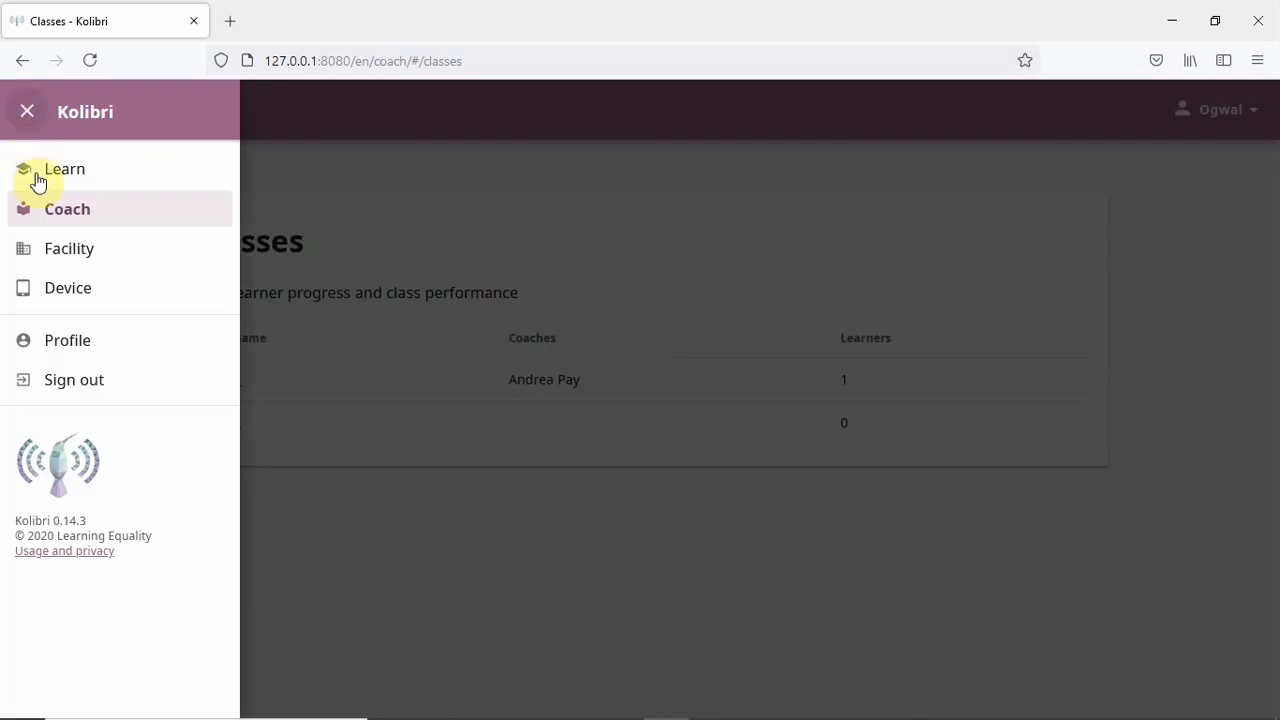
click(68, 253)
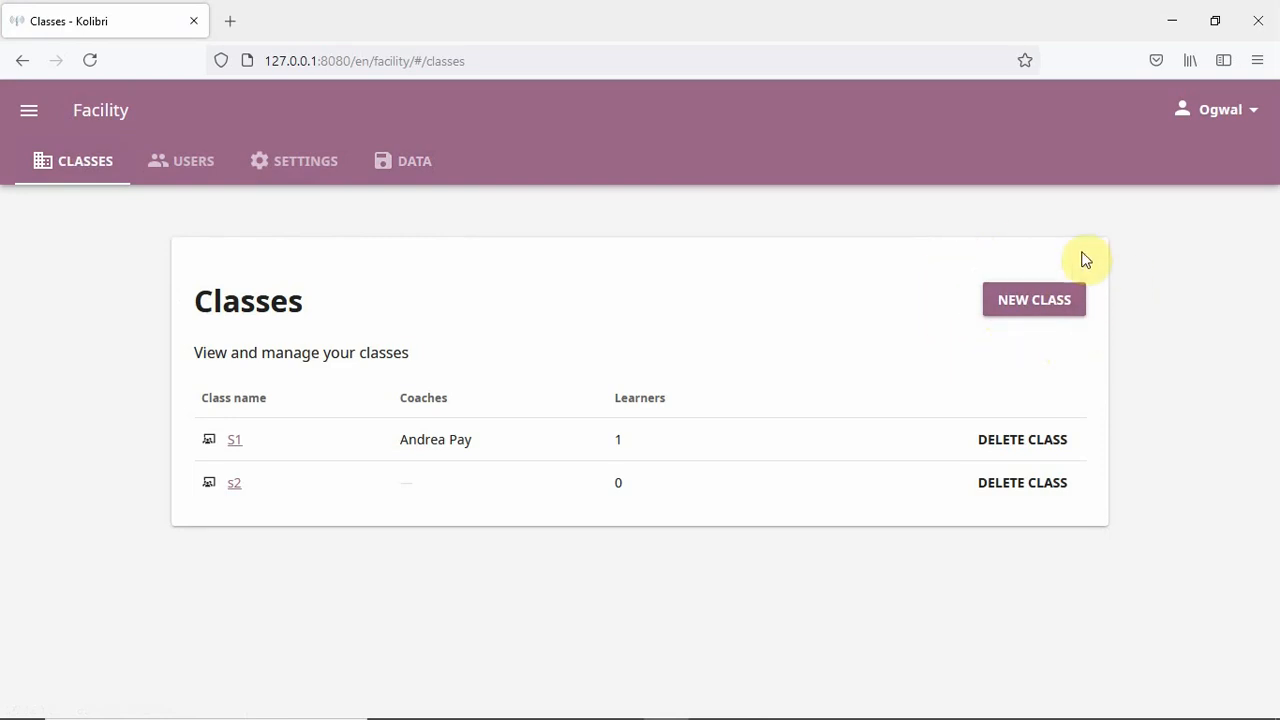
- Create a class named S3, then switch to the Users list showing four users
click(1036, 313)
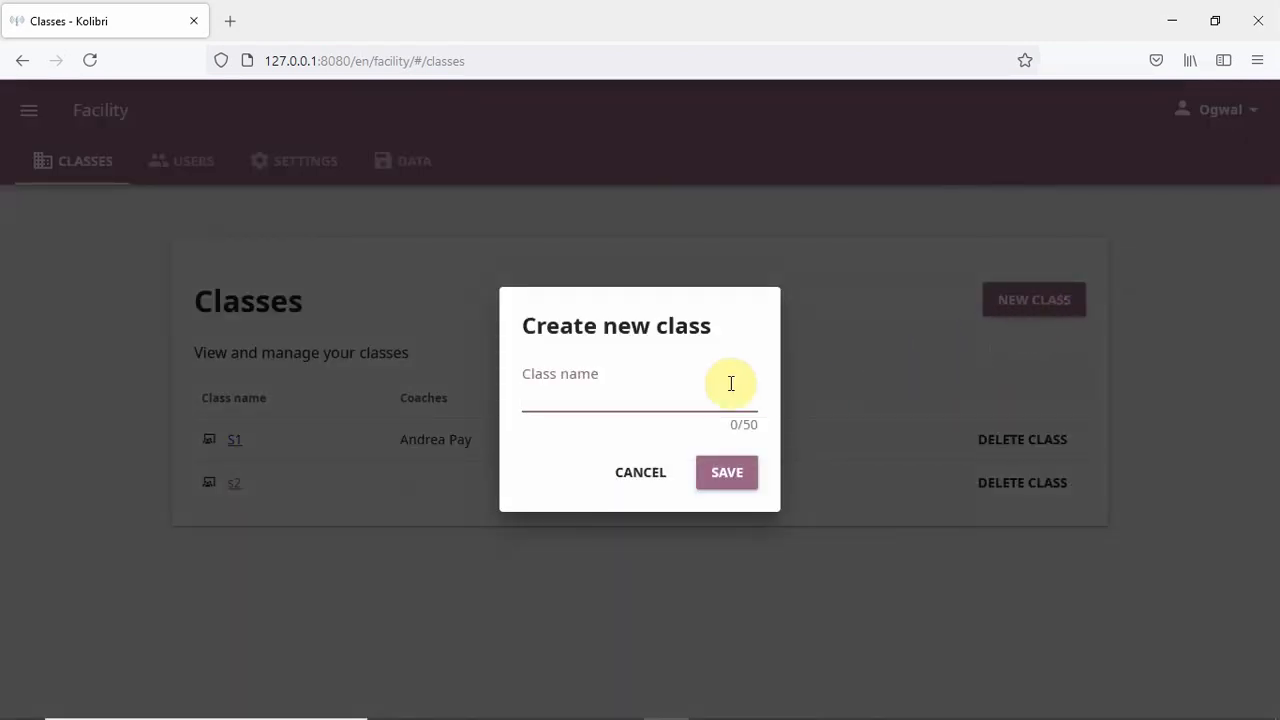
text(S3)
click(735, 476)
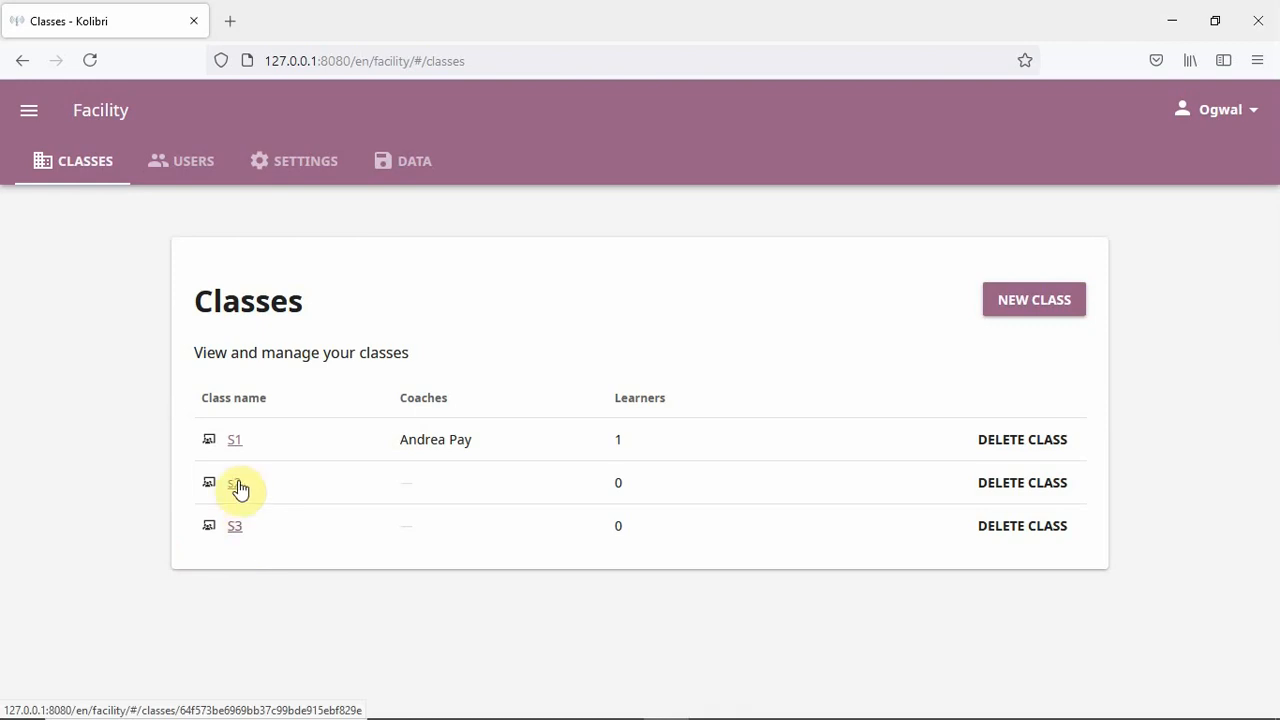
click(200, 163)
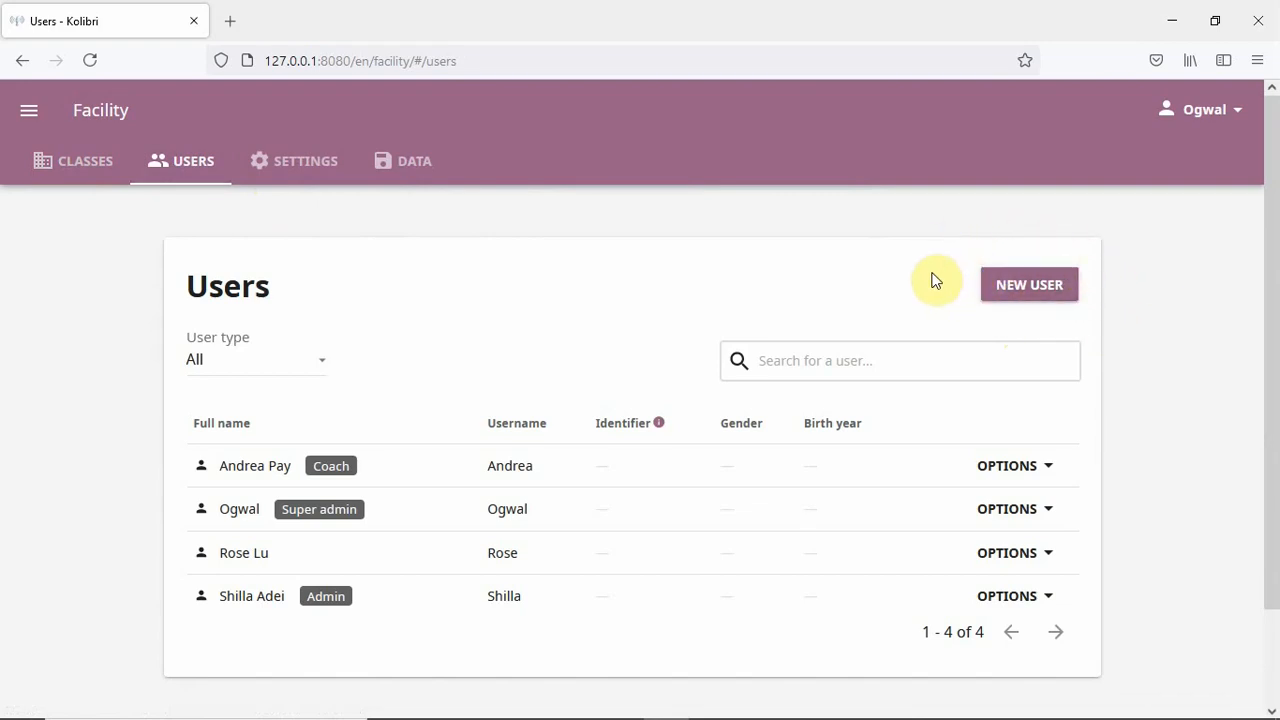
- Start a new user account and enter the person's full name and username
click(1030, 285)
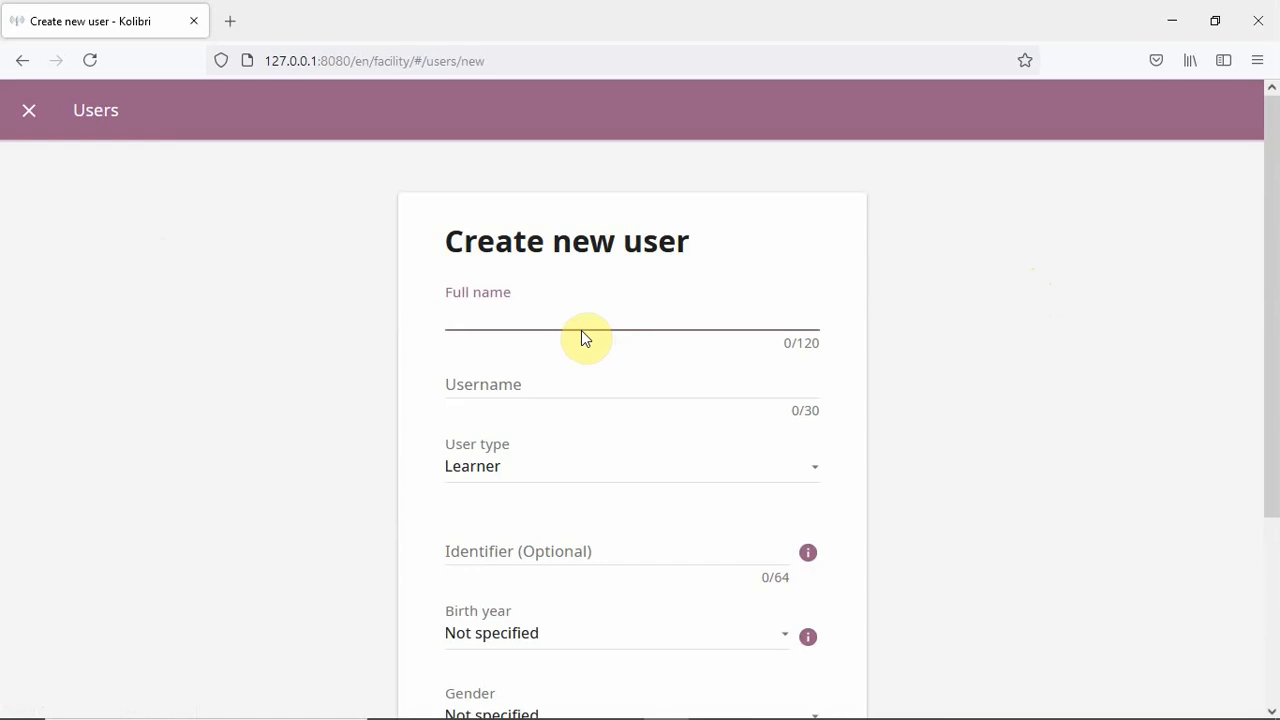
click(507, 382)
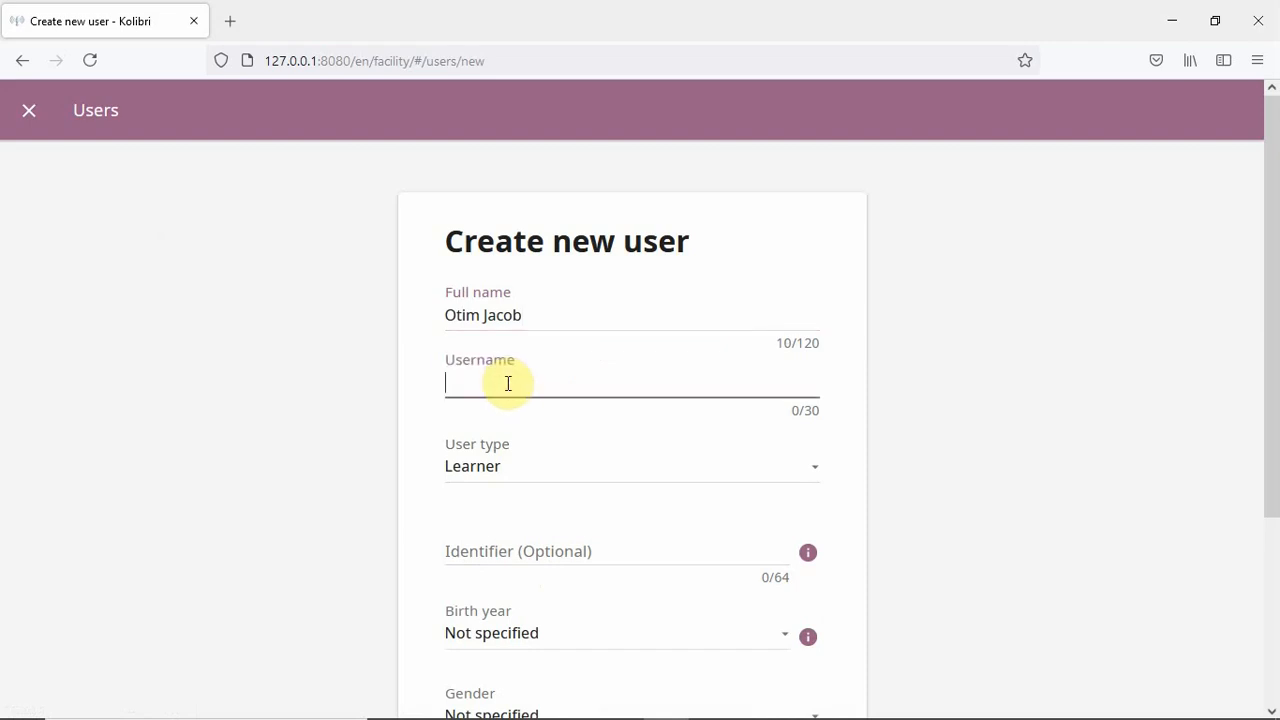
text(Otim)
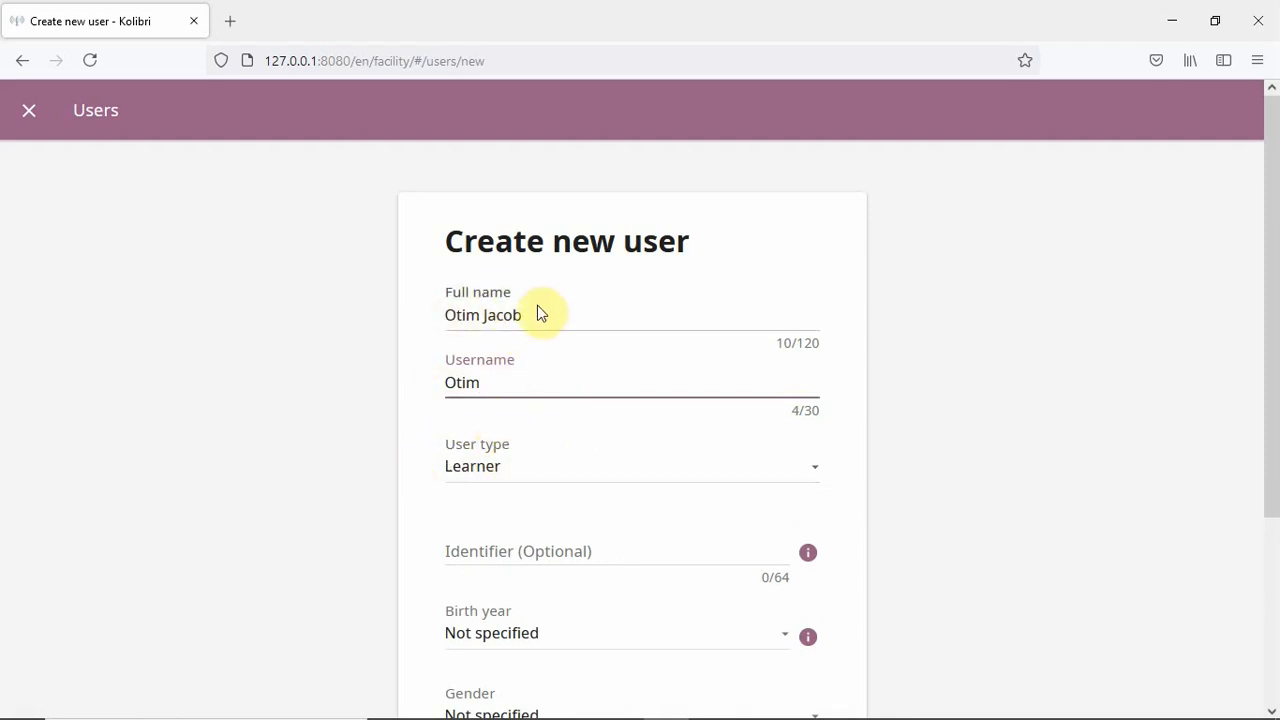
- Try the Coach and Admin user types, settle on Learner, and save the account
click(817, 467)
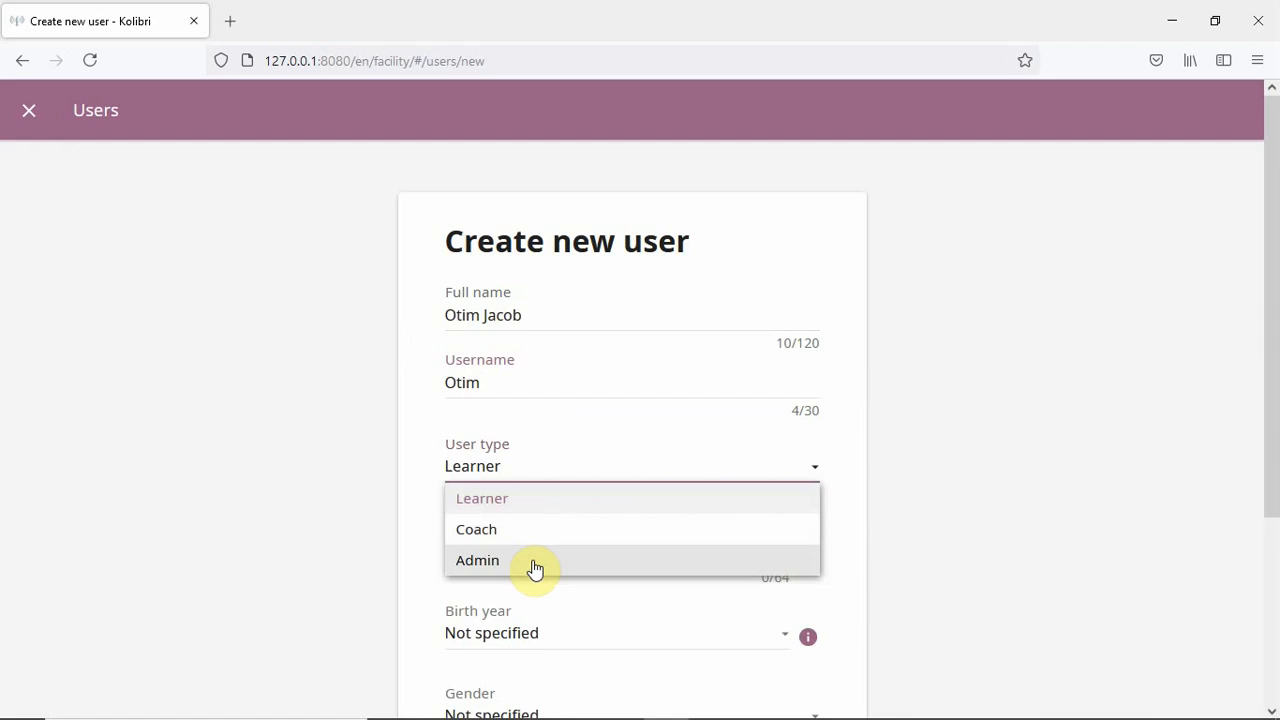
click(505, 505)
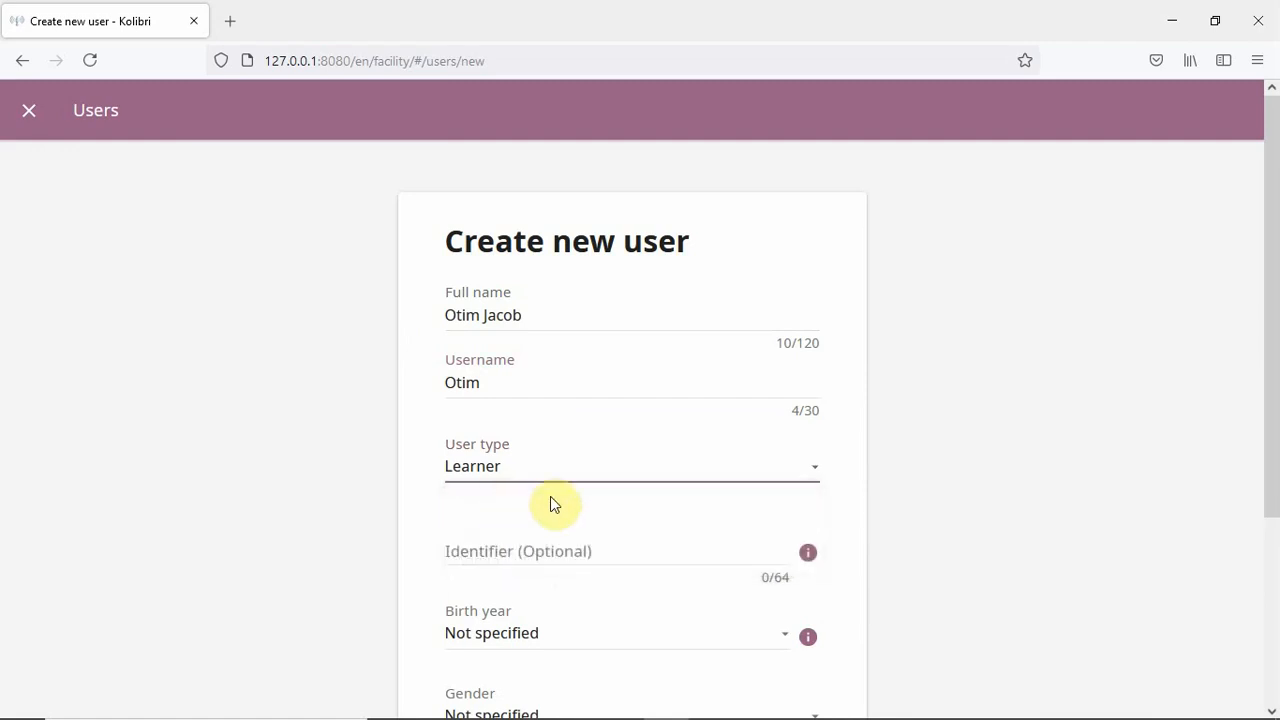
click(810, 469)
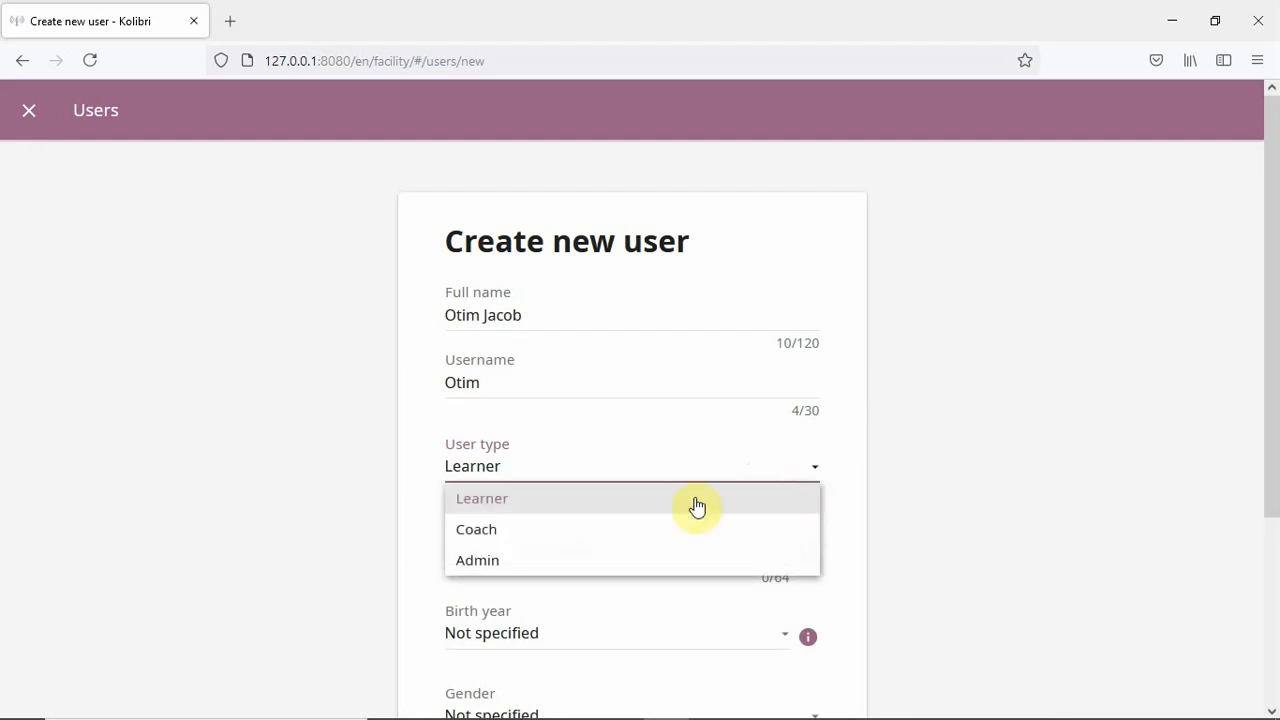
click(526, 531)
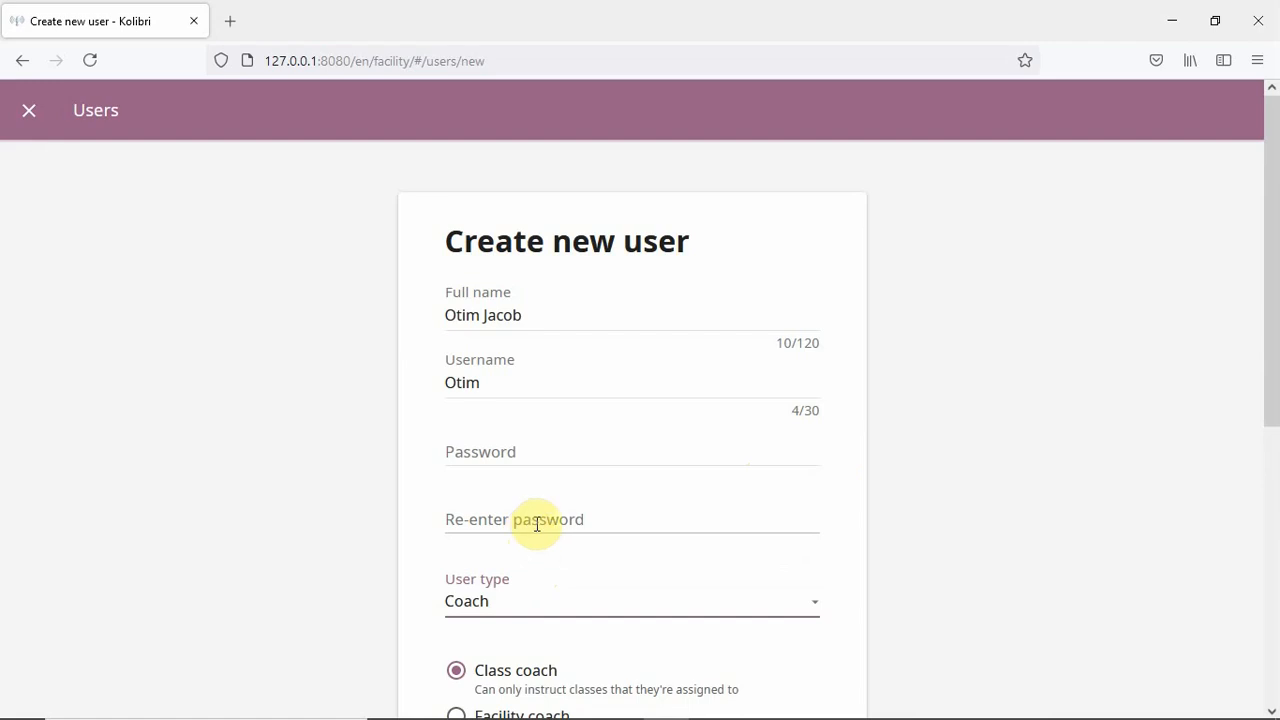
click(812, 604)
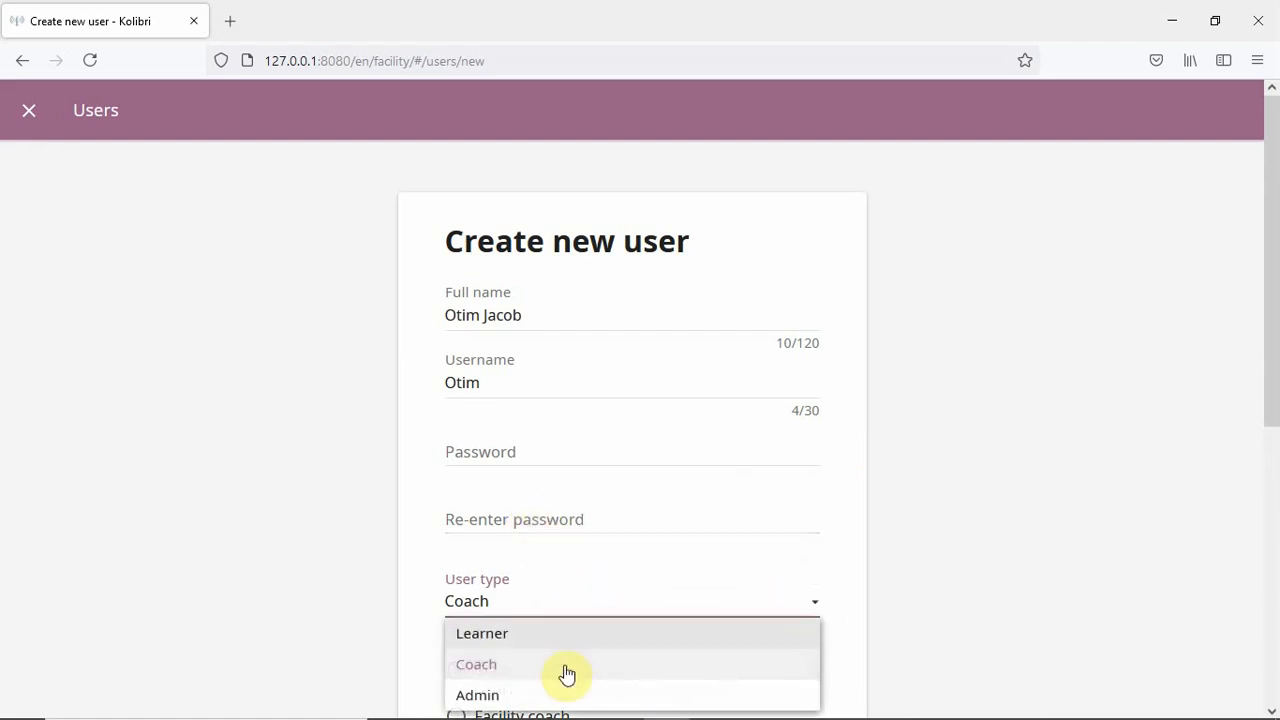
click(526, 694)
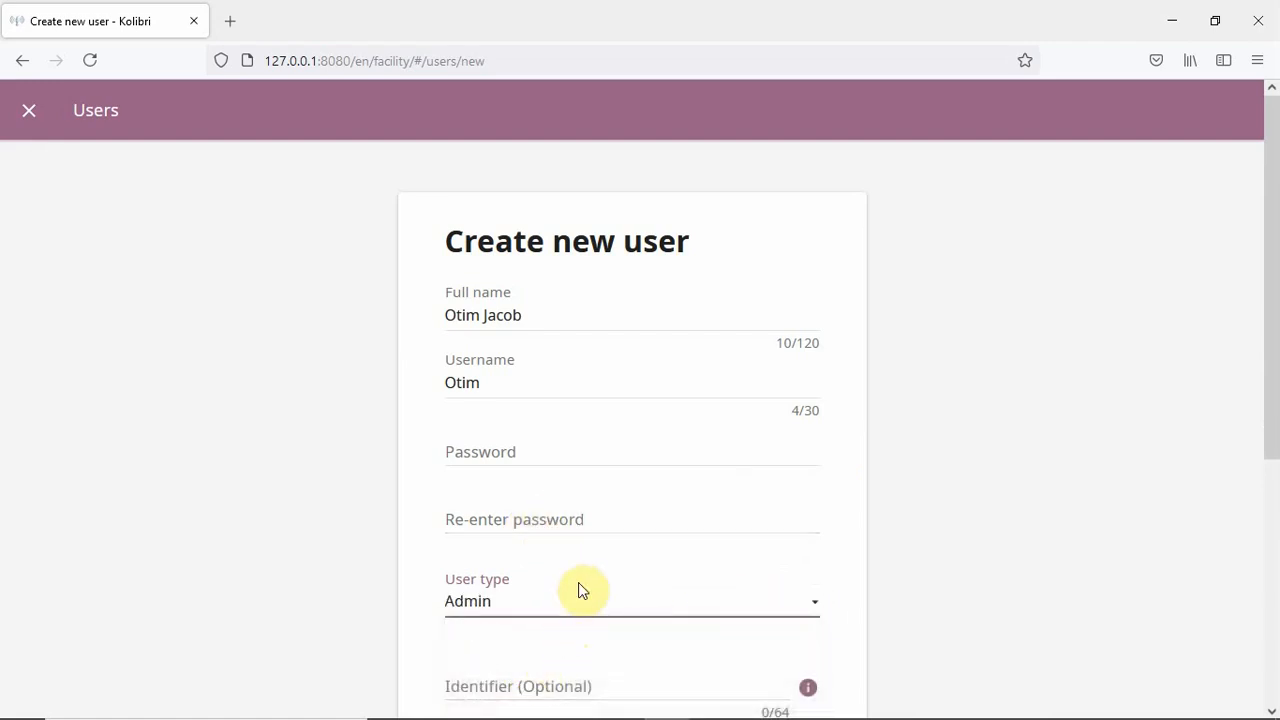
scroll(580, 583, down, 3)
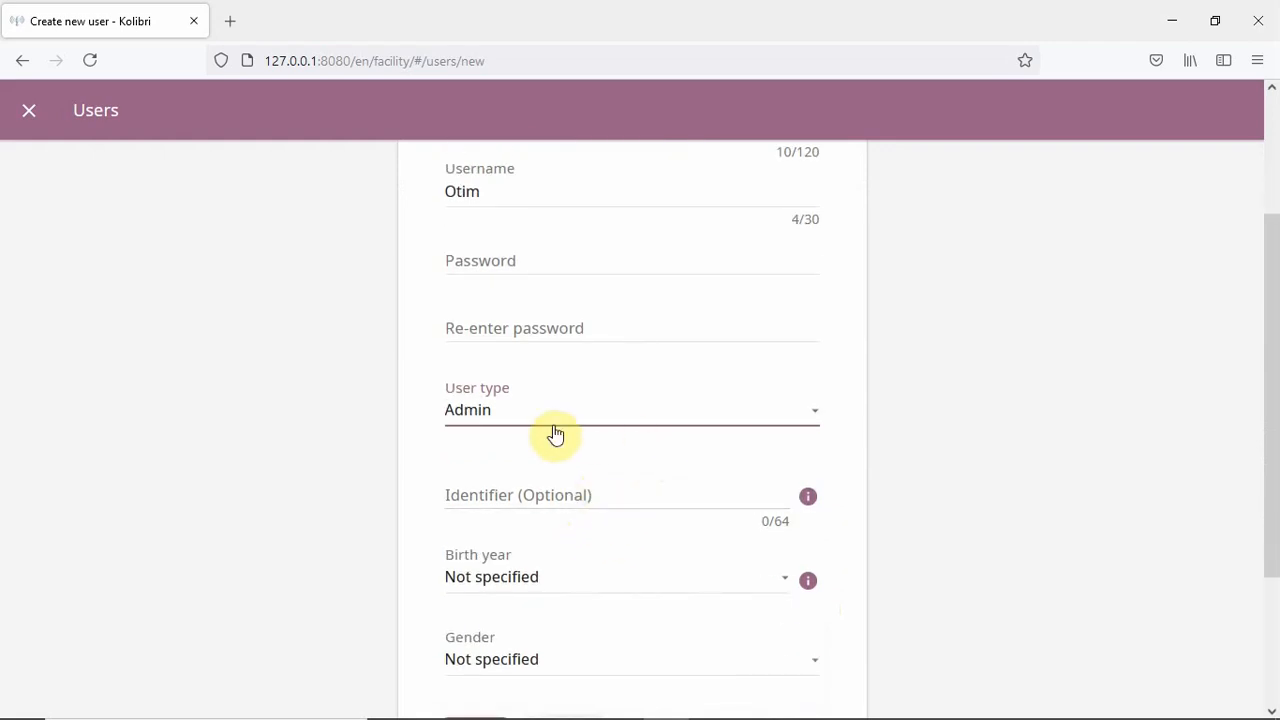
scroll(571, 651, down, 2)
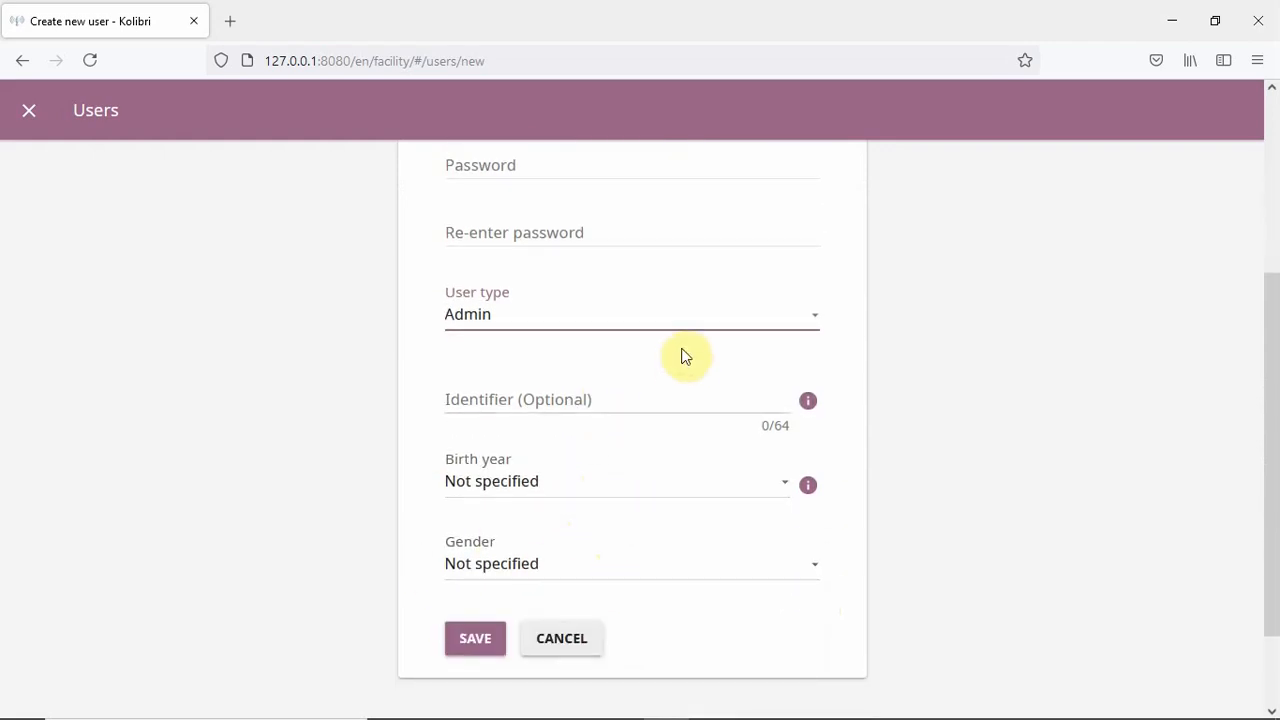
click(814, 318)
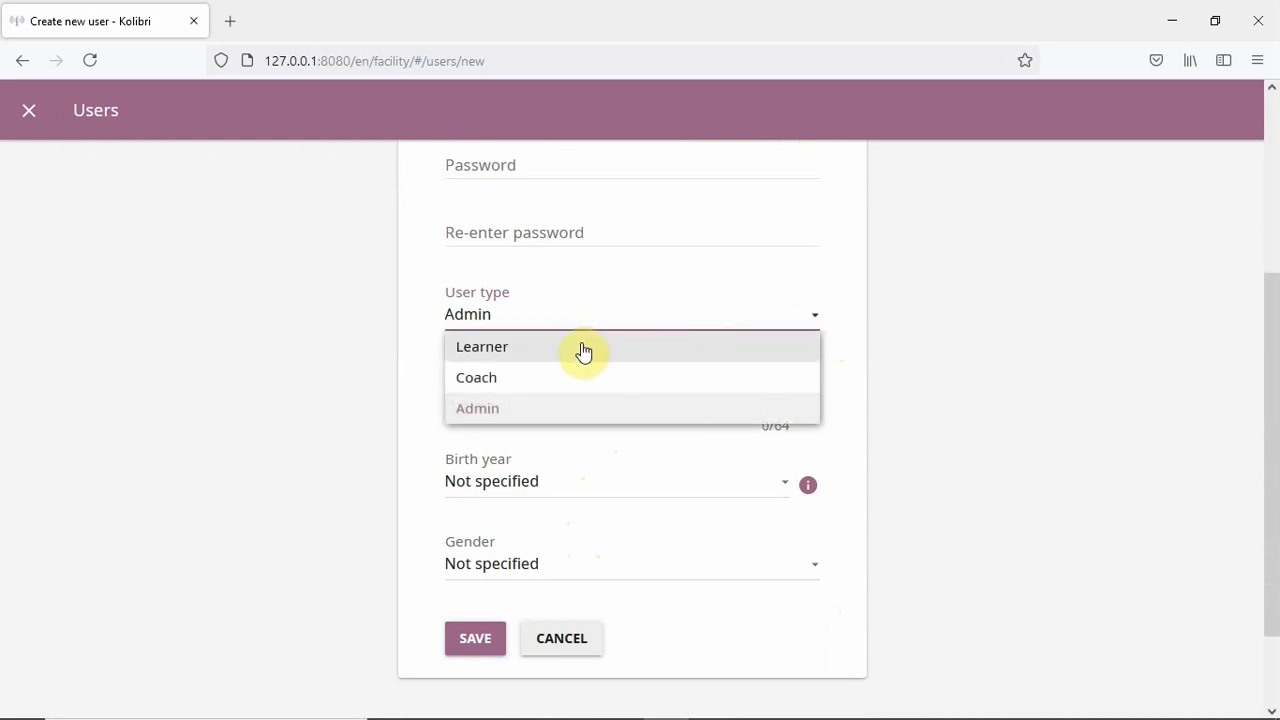
click(524, 352)
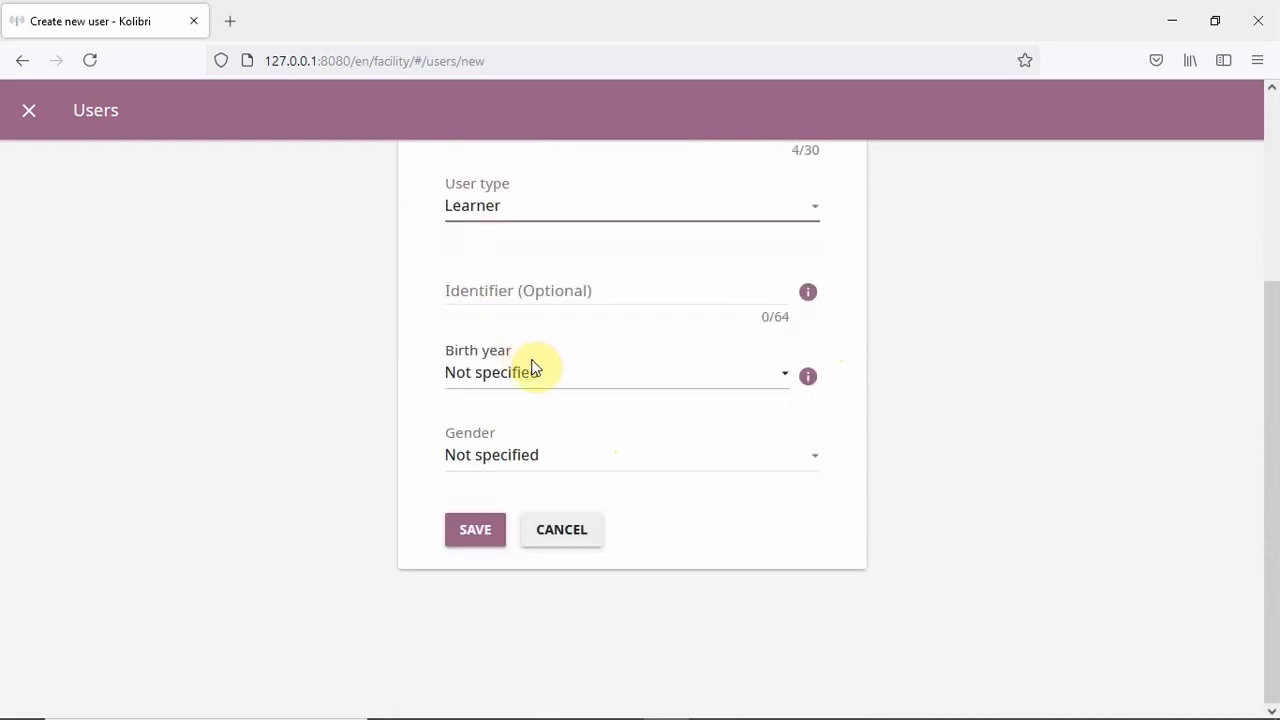
scroll(609, 385, up, 5)
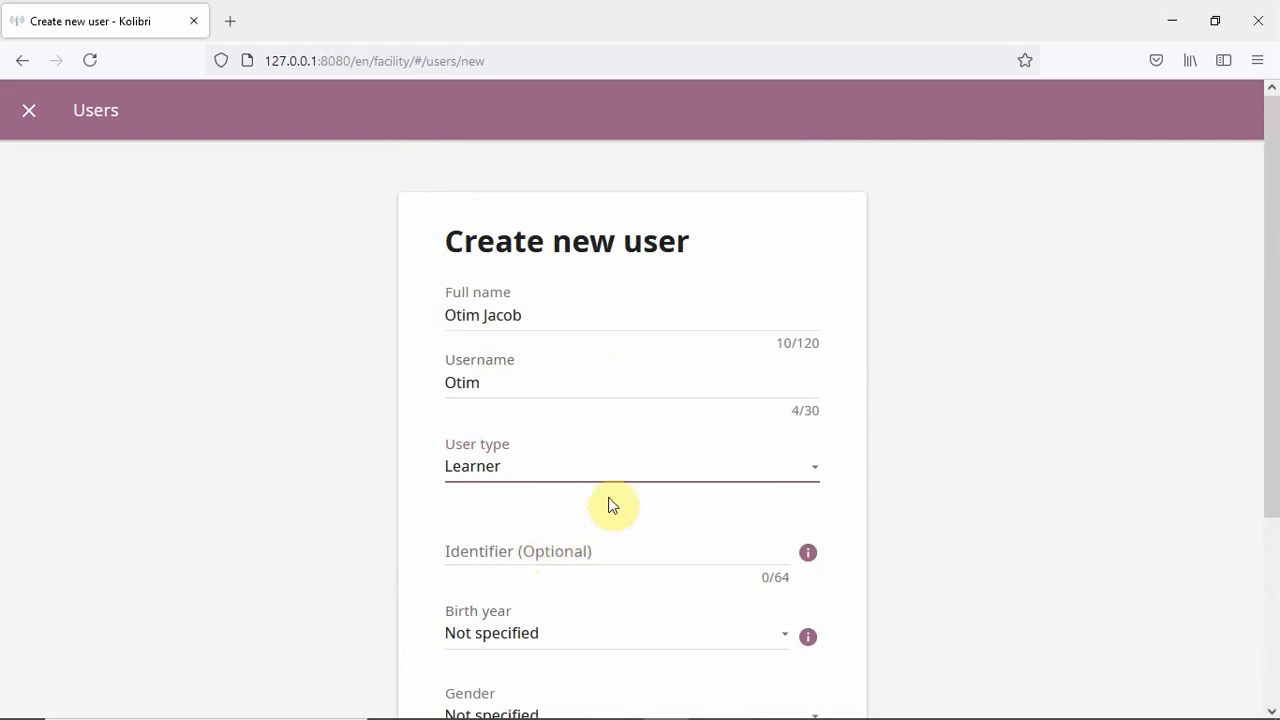
scroll(609, 495, down, 2)
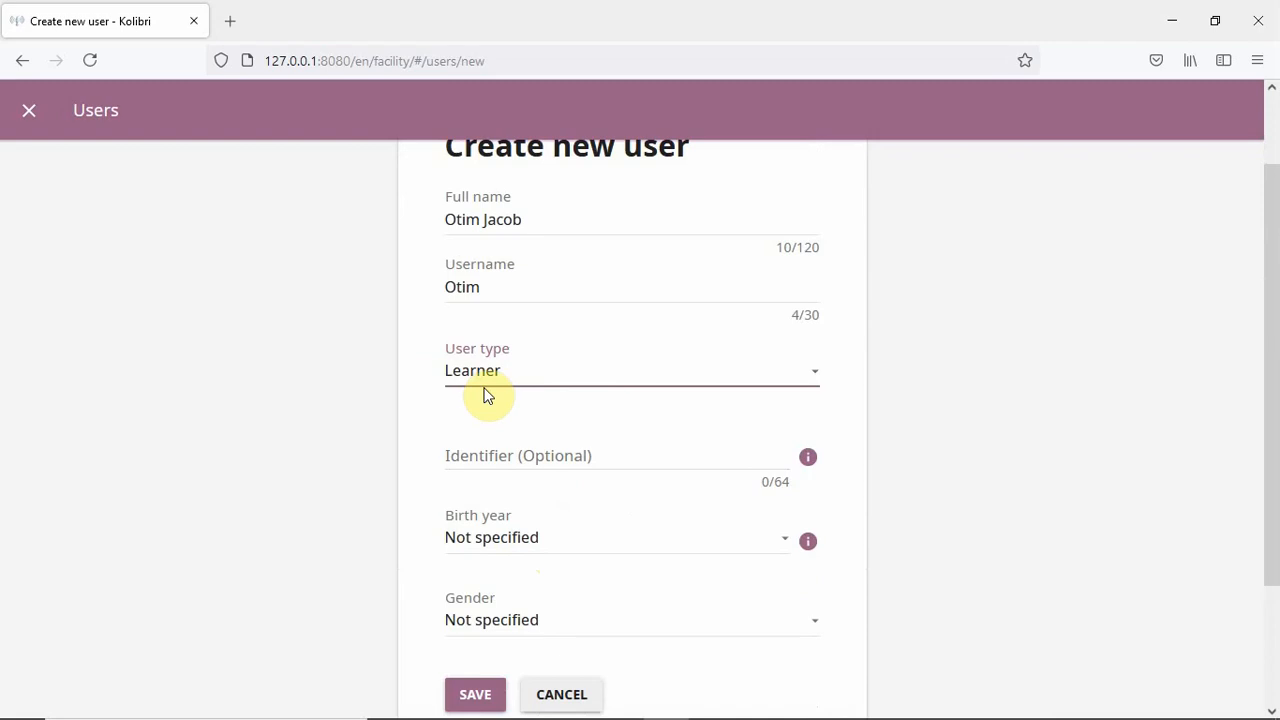
scroll(491, 449, down, 3)
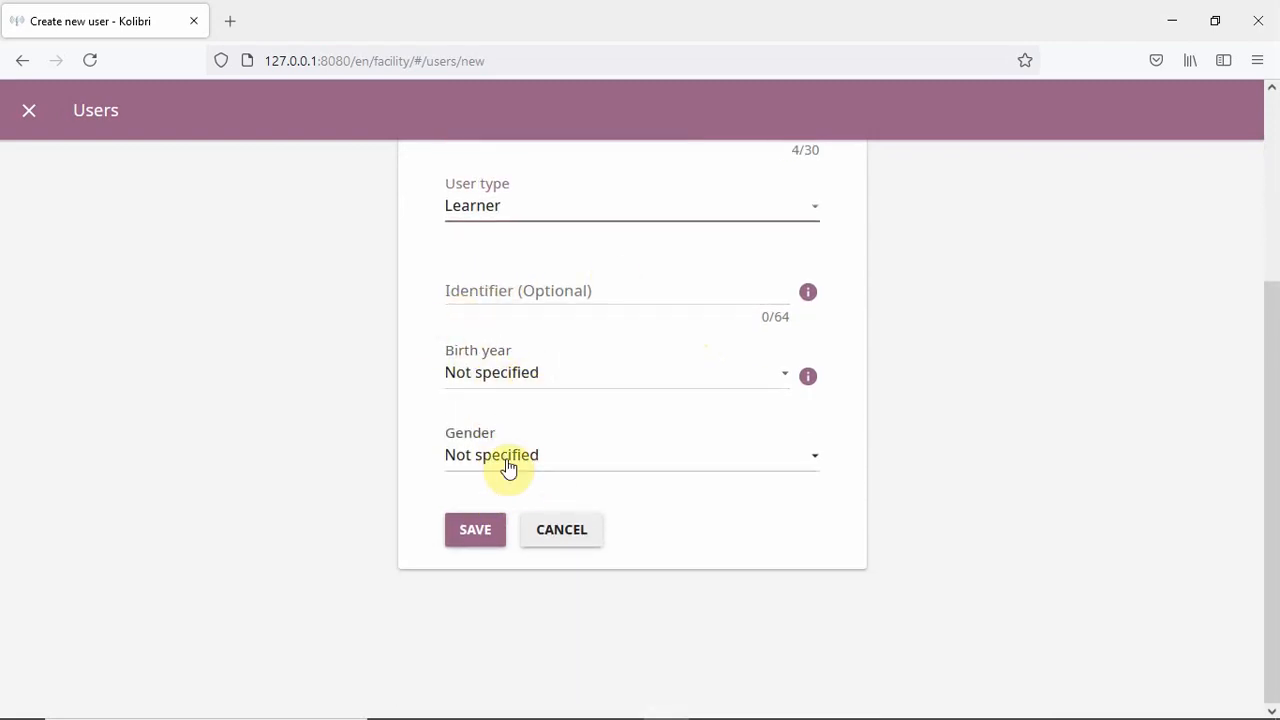
click(476, 531)
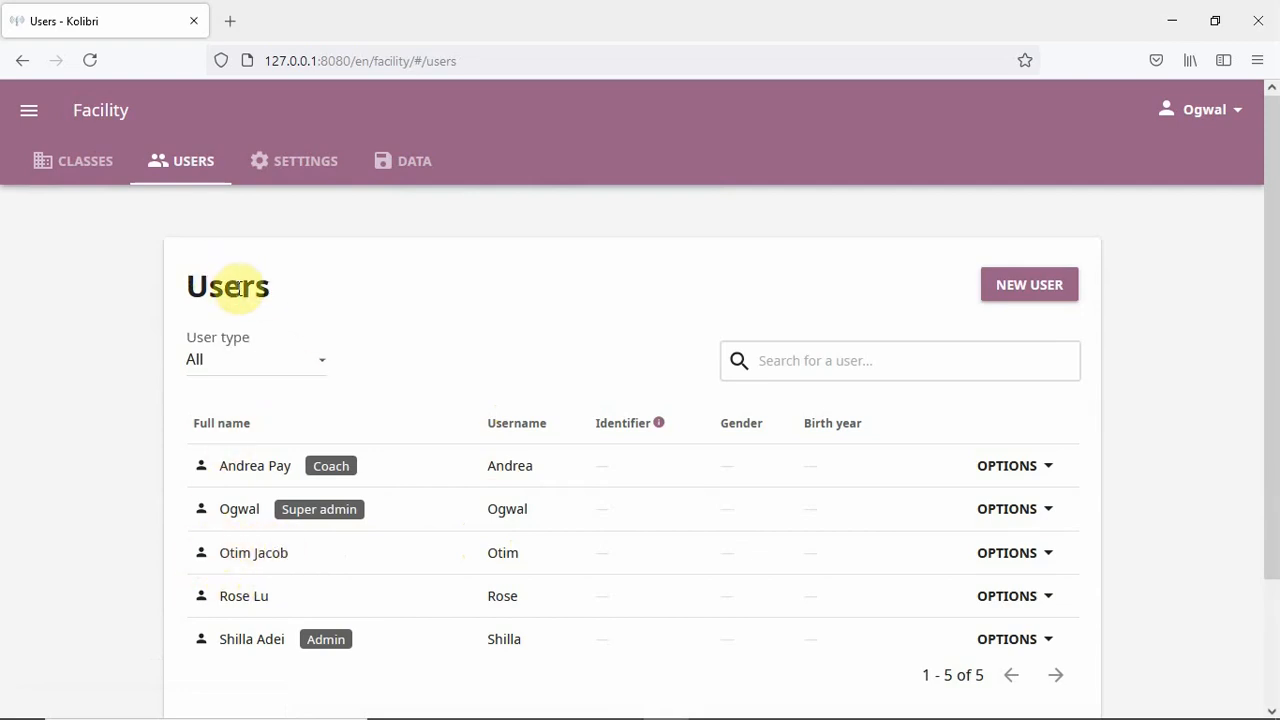
- Start another new user with the person's full name and username, typed as Coach
click(1006, 290)
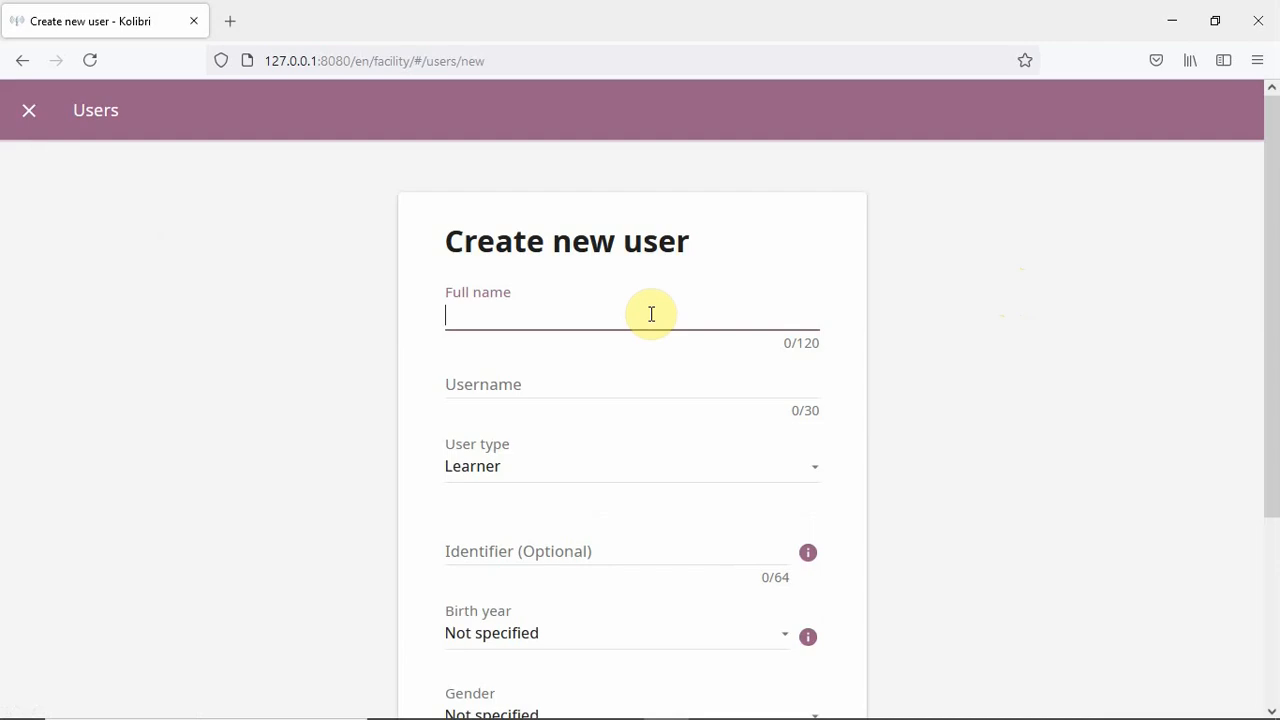
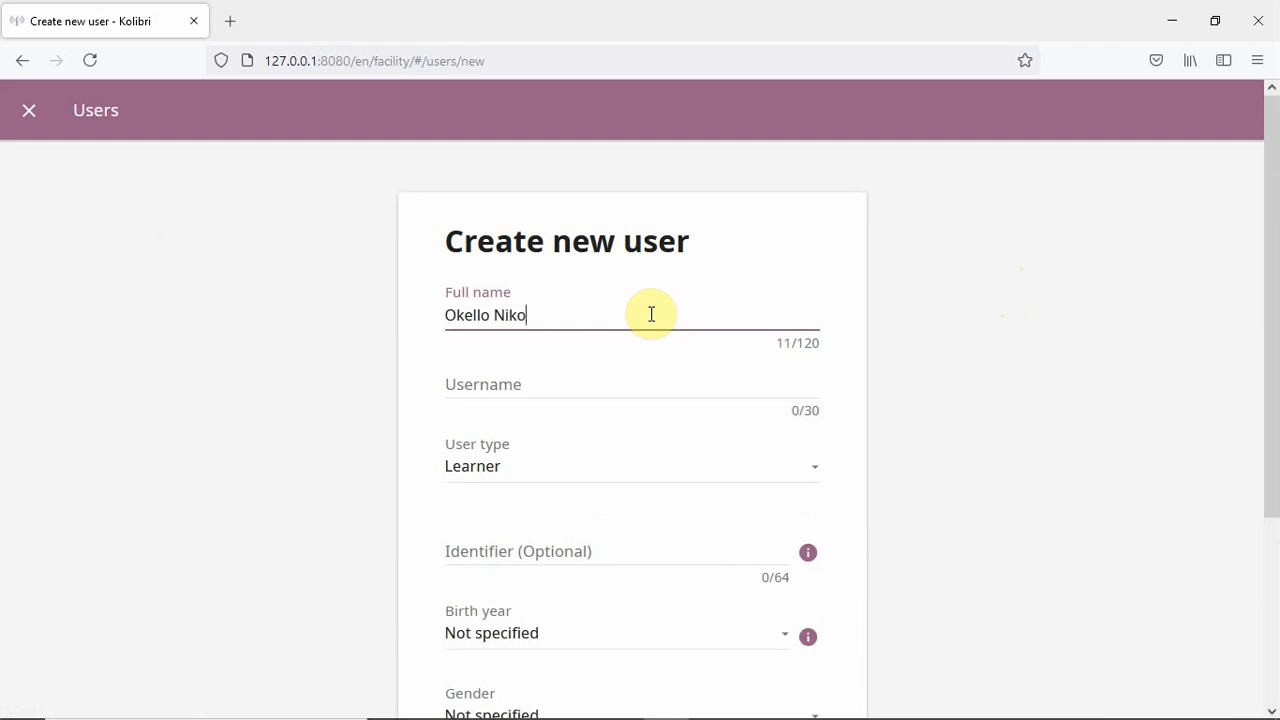
click(534, 389)
text(N)
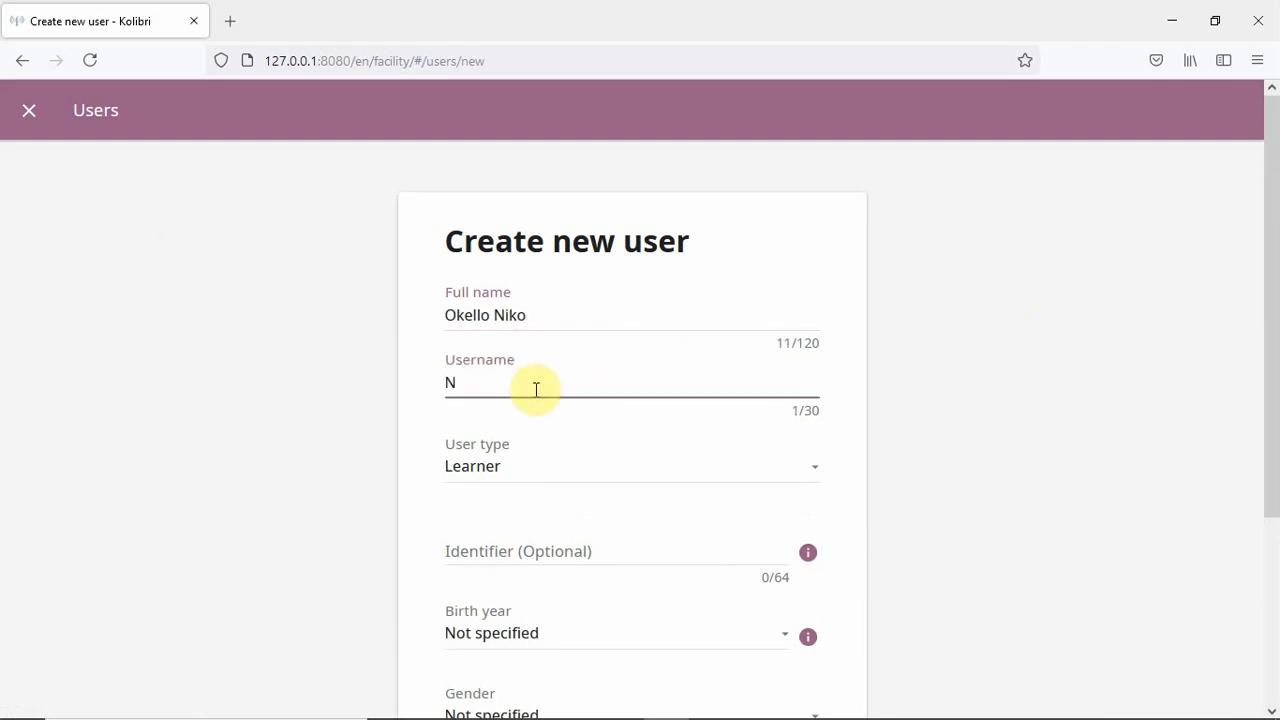
text(iko)
click(557, 480)
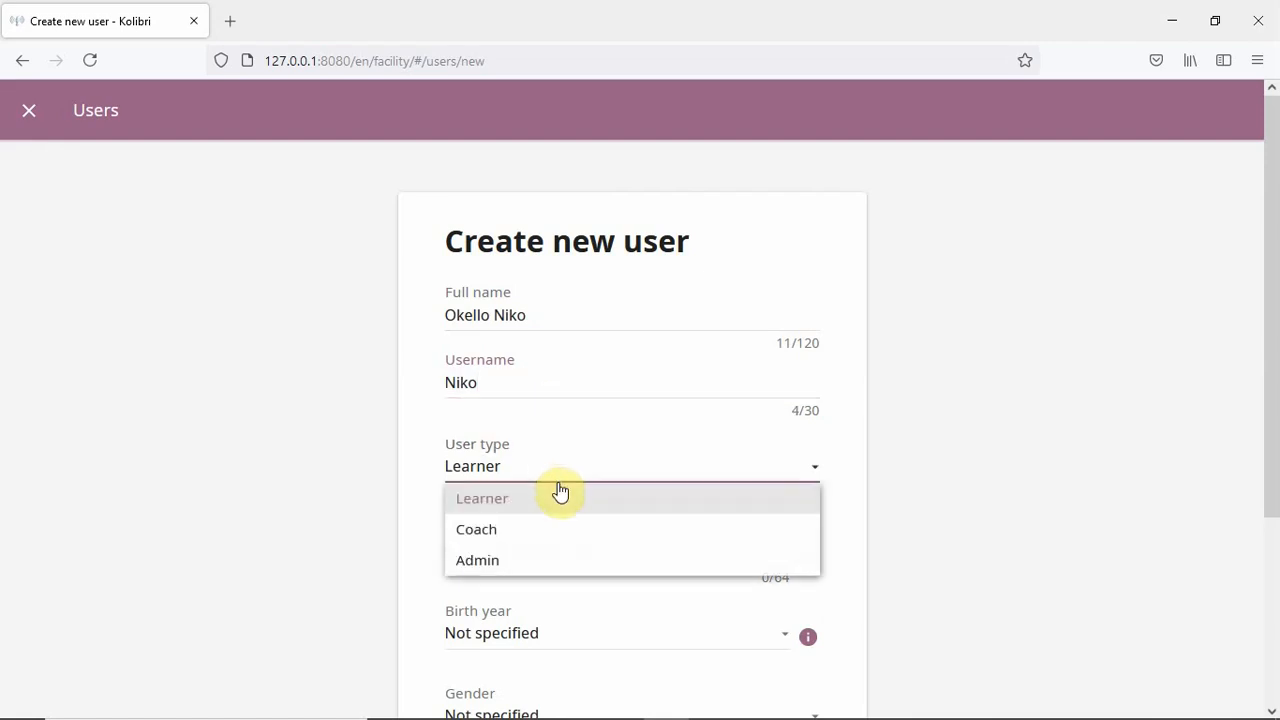
click(531, 531)
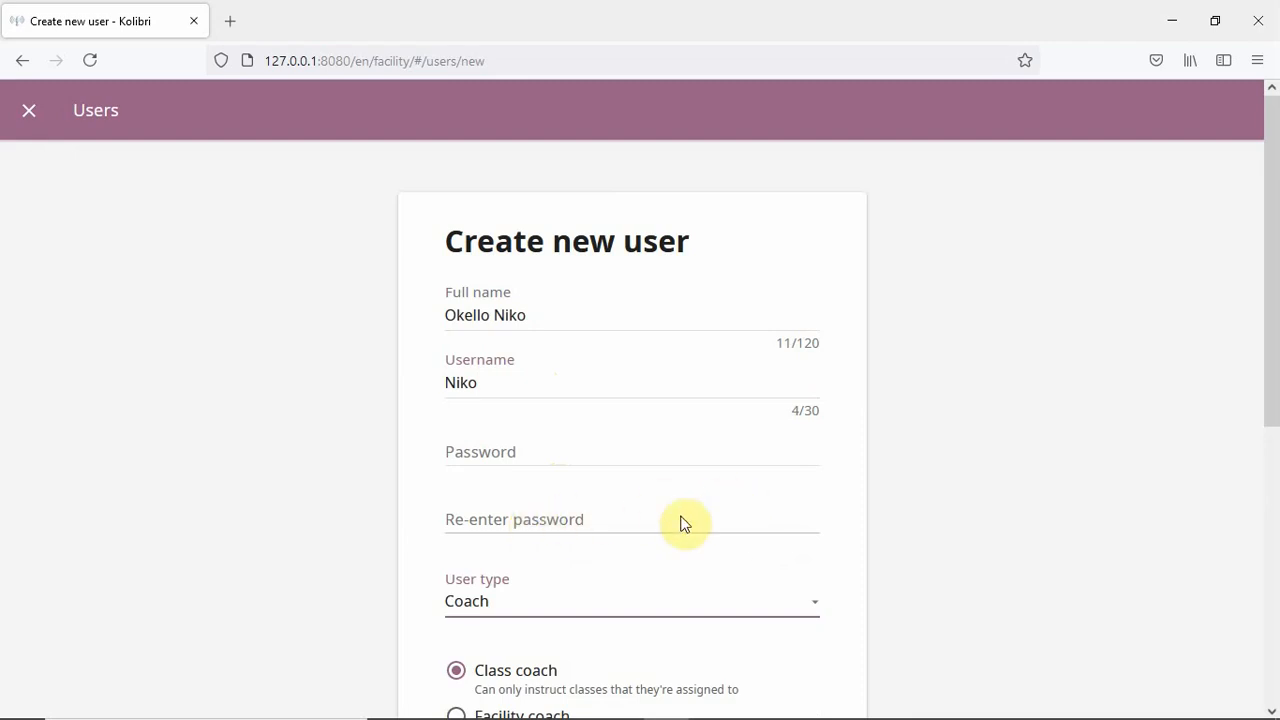
- Enter and confirm the account password, keep it a class coach, and save
click(480, 450)
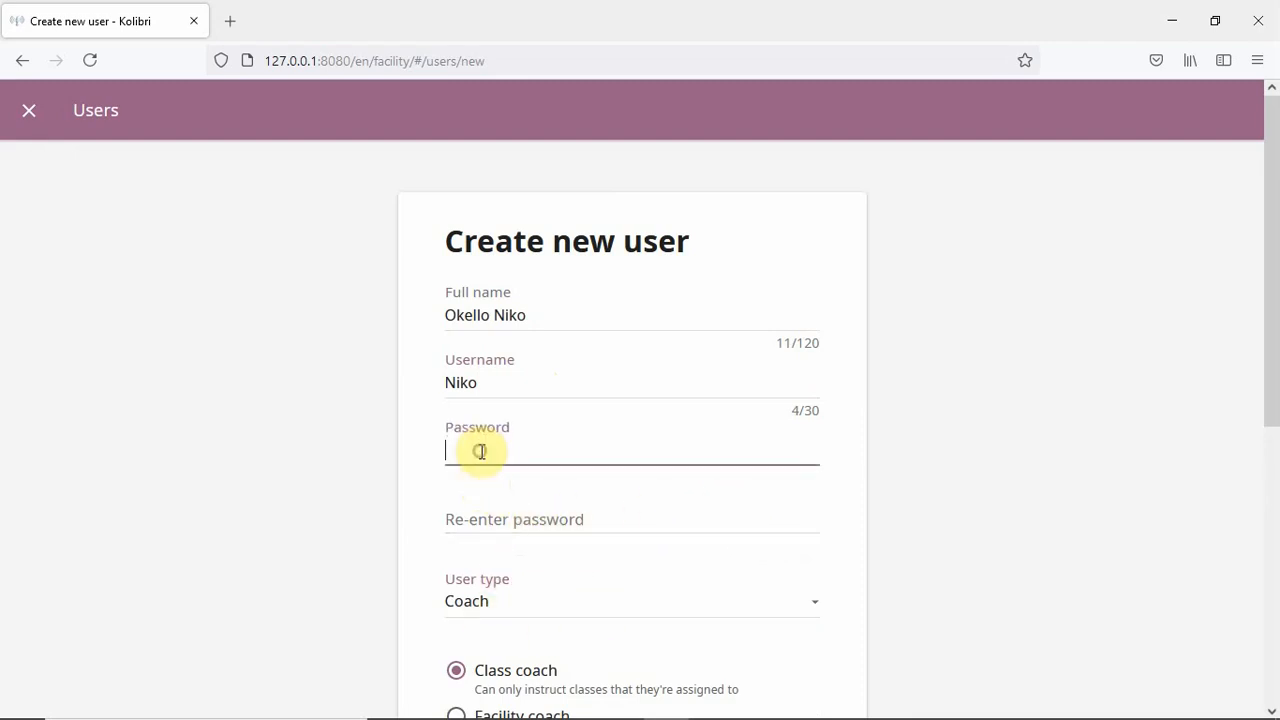
click(471, 519)
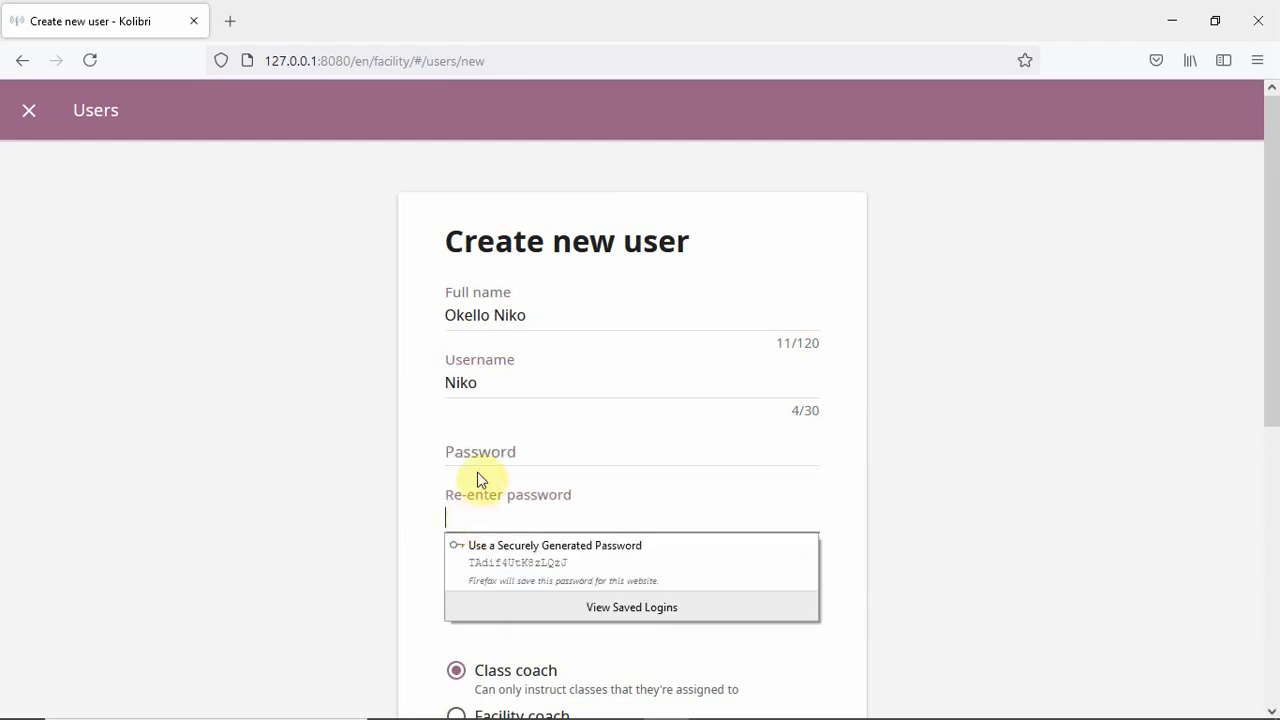
click(477, 451)
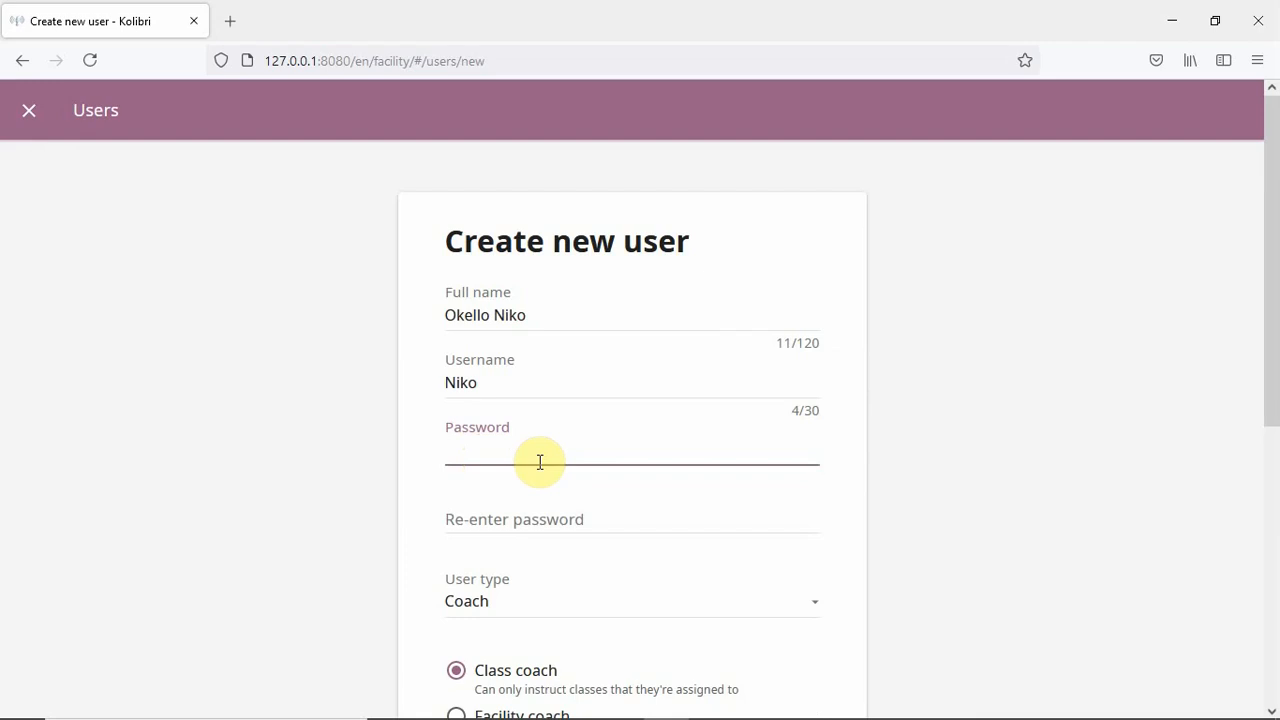
text(123)
click(515, 521)
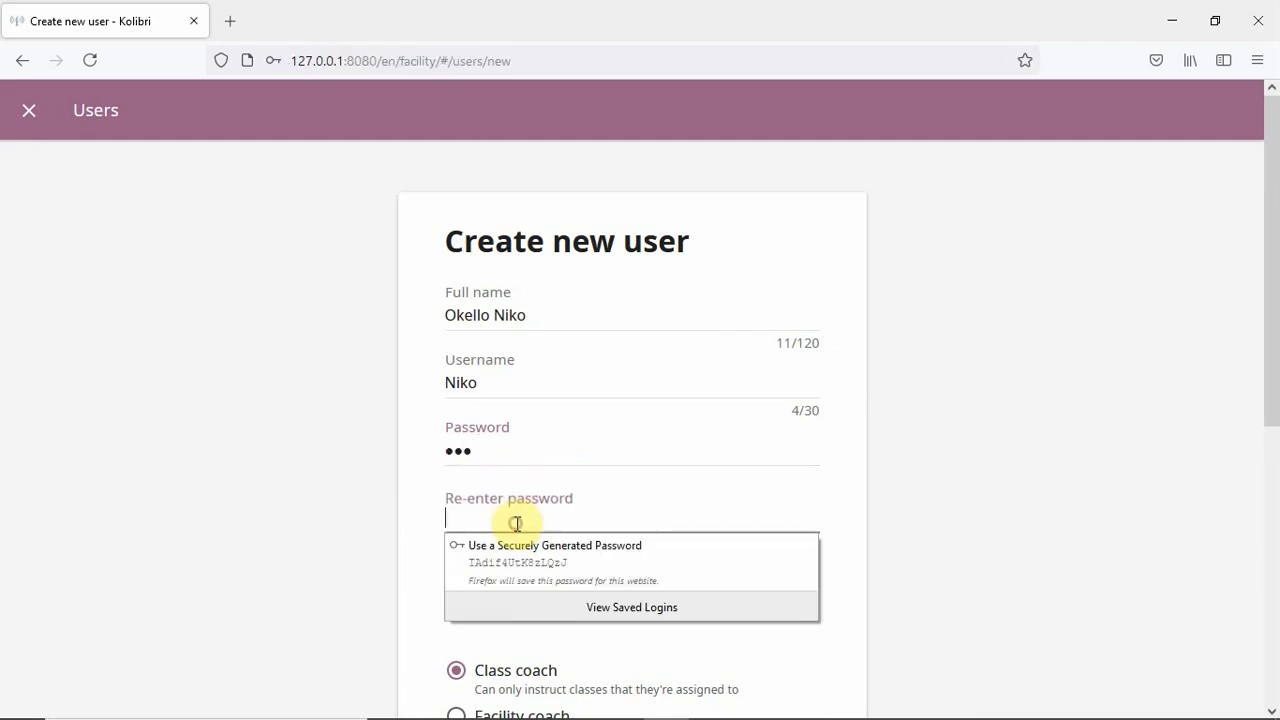
text(123)
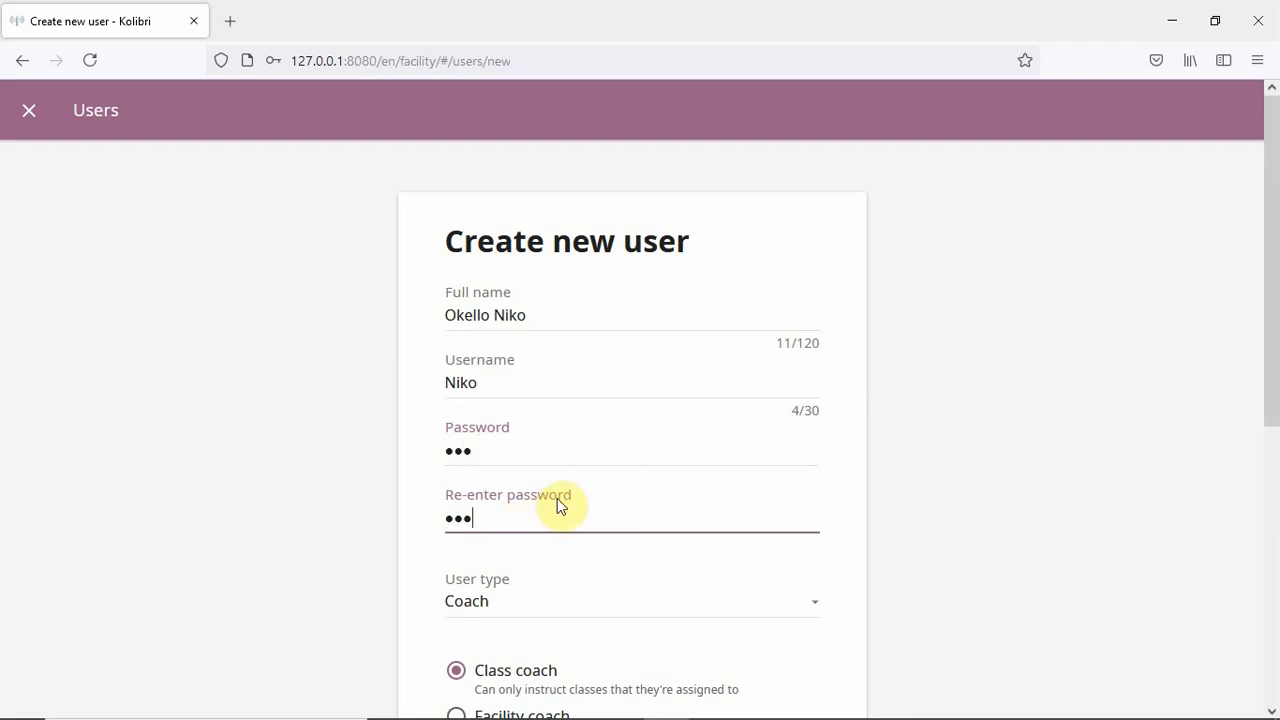
scroll(557, 505, down, 2)
scroll(571, 526, down, 1)
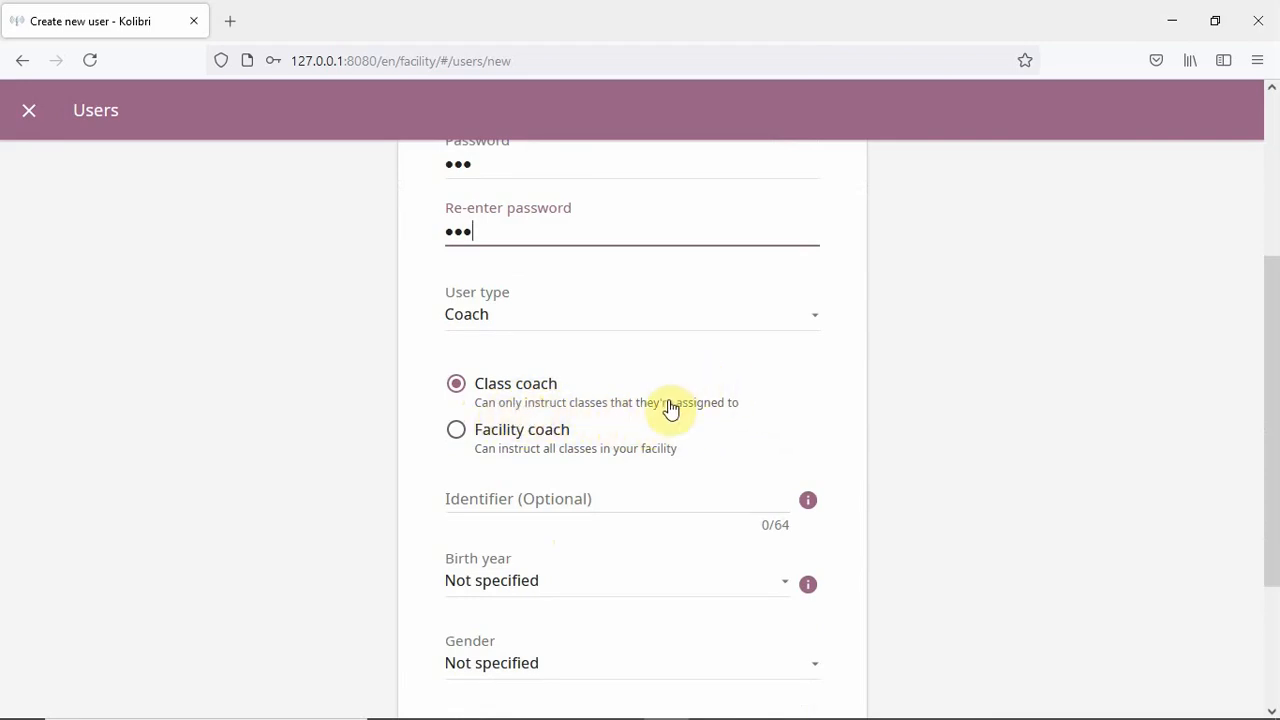
click(461, 433)
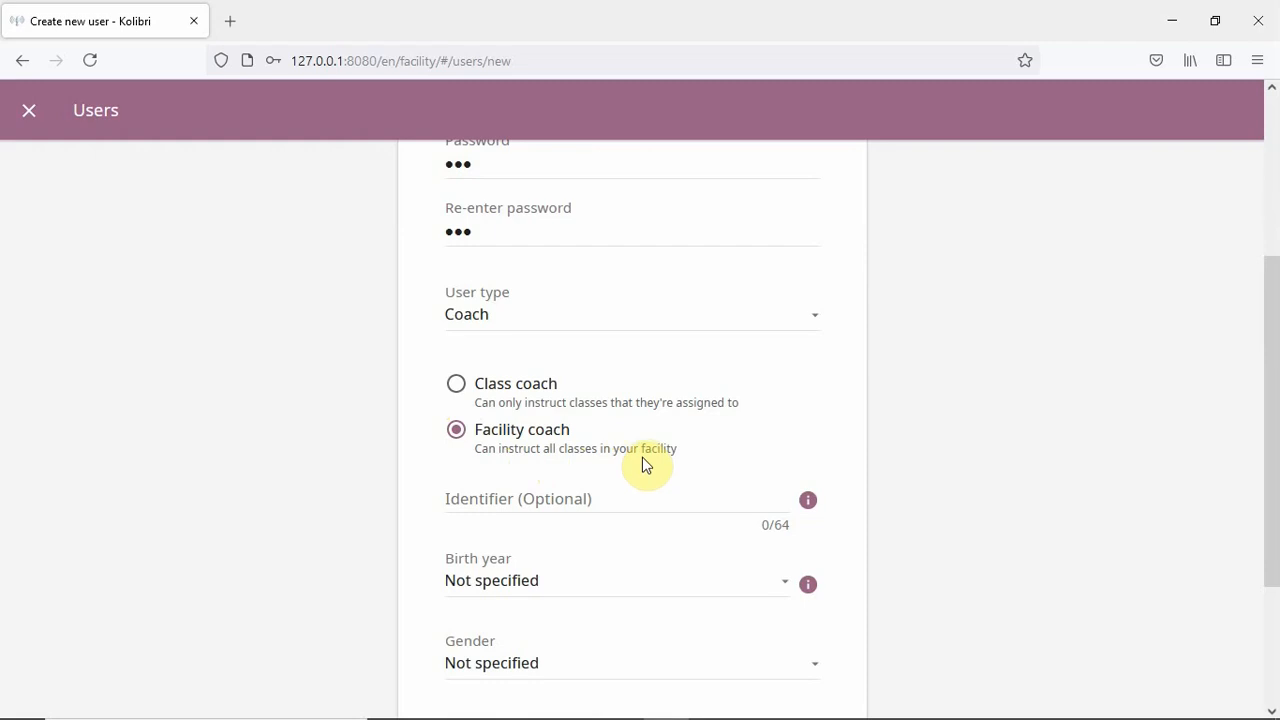
click(458, 387)
scroll(600, 408, down, 3)
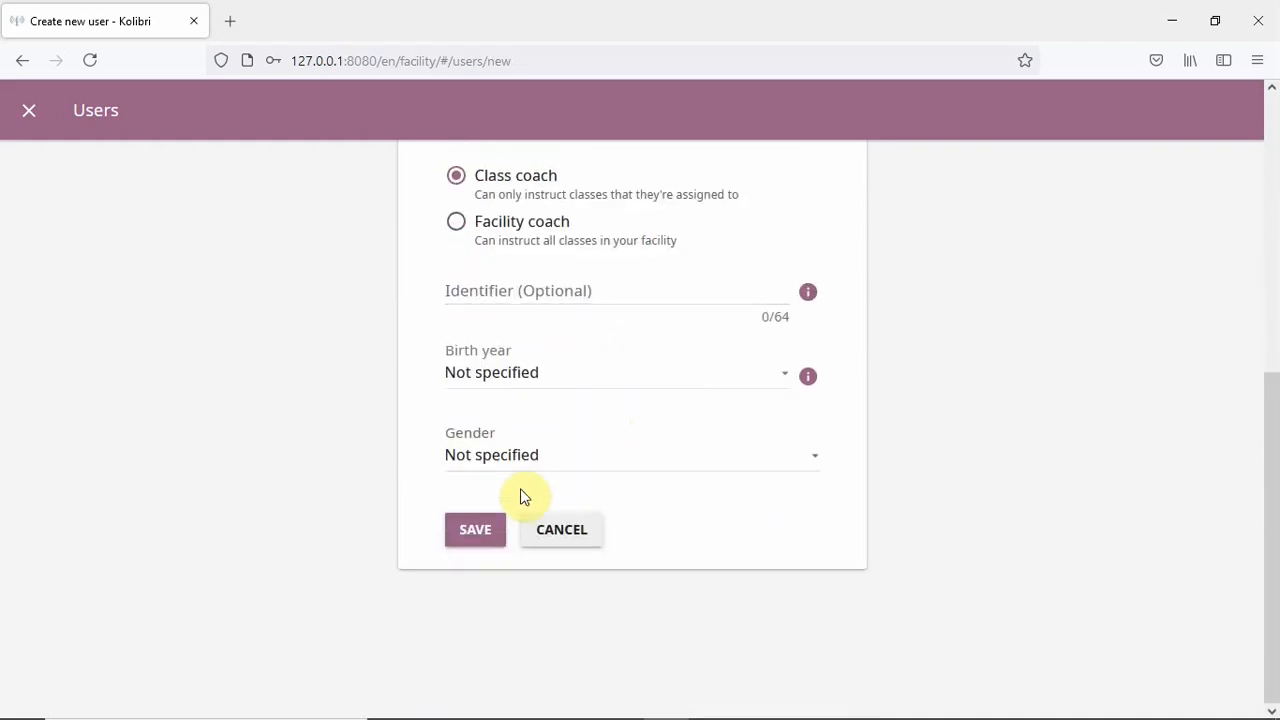
click(476, 533)
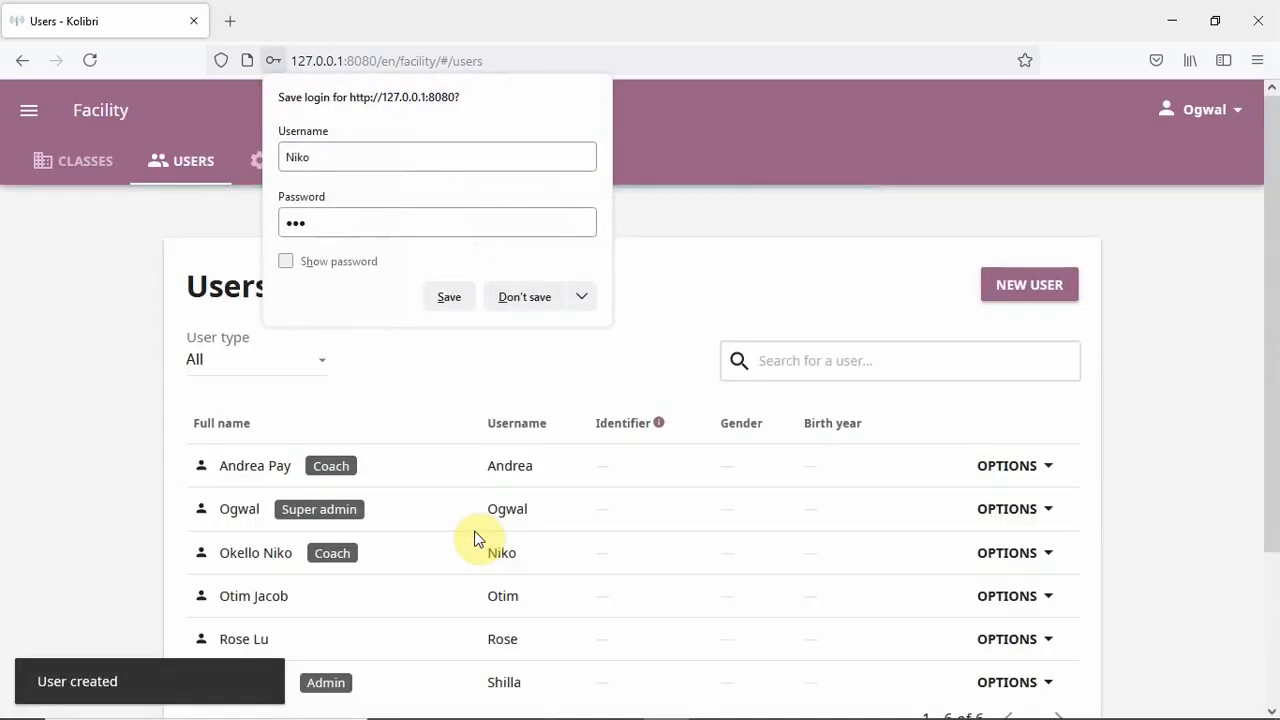
- Decline Firefox's save-login prompt and open the first coach's account options
click(525, 298)
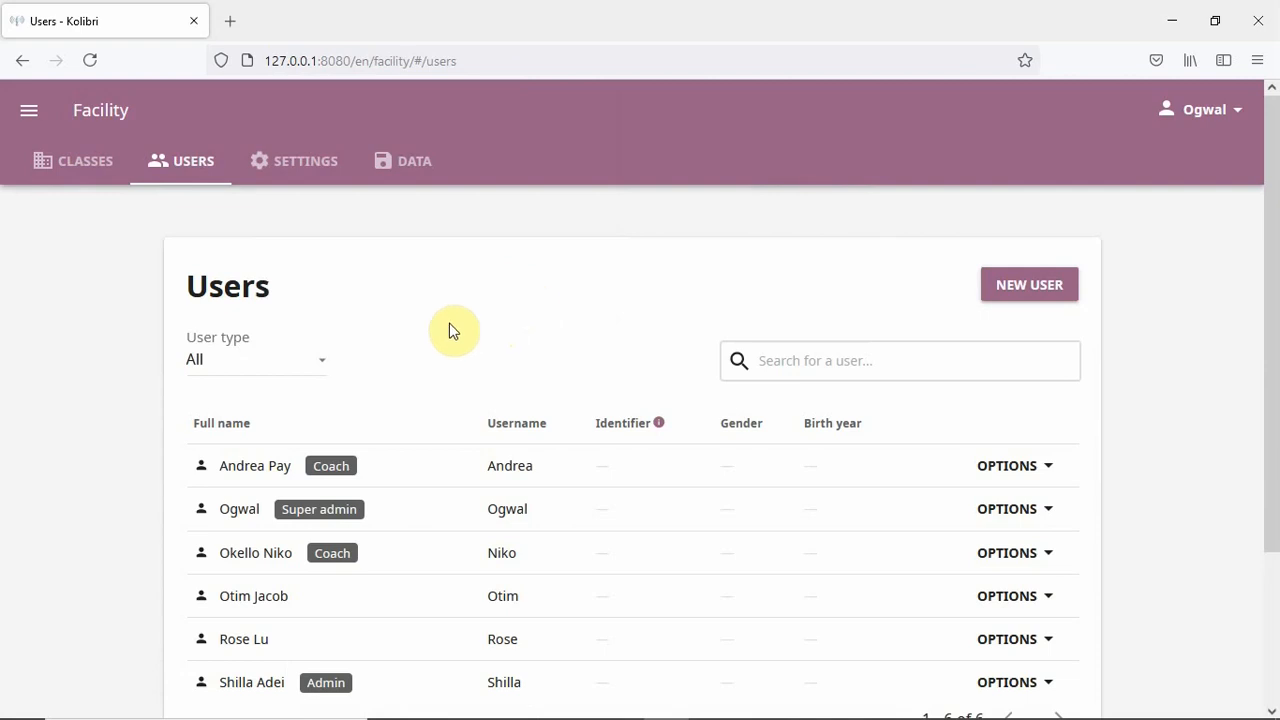
scroll(420, 354, down, 2)
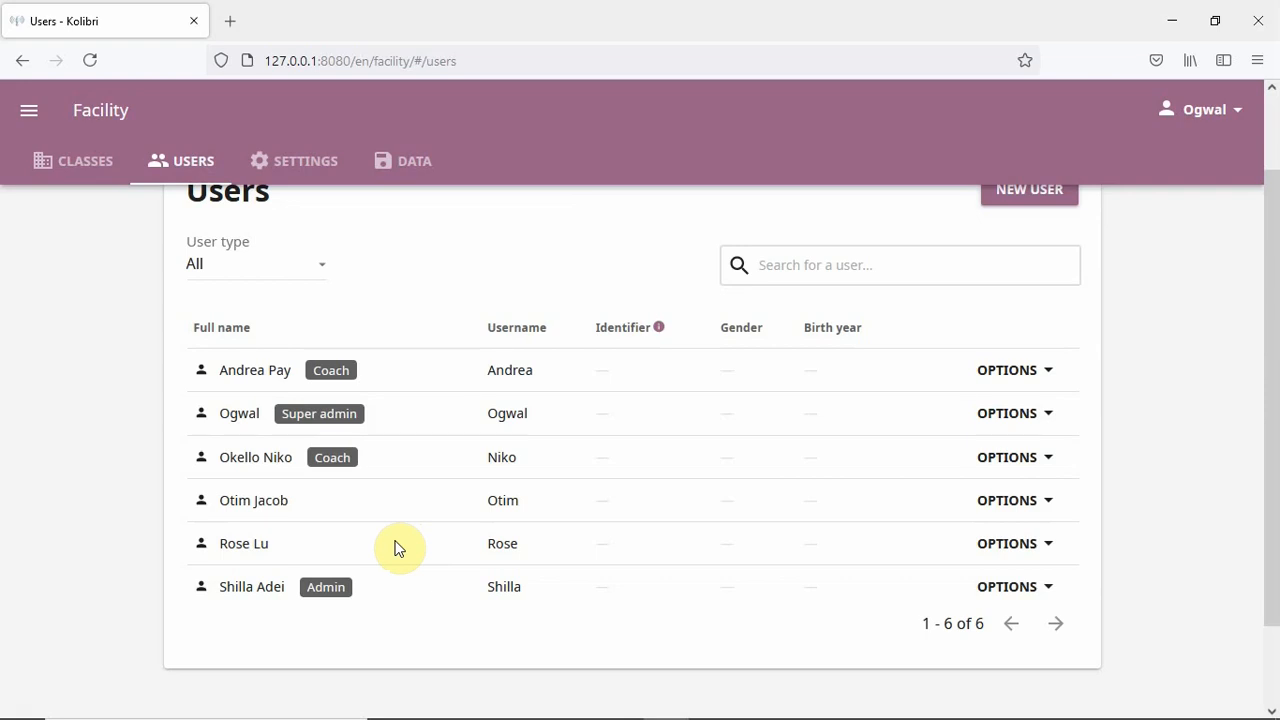
click(1038, 370)
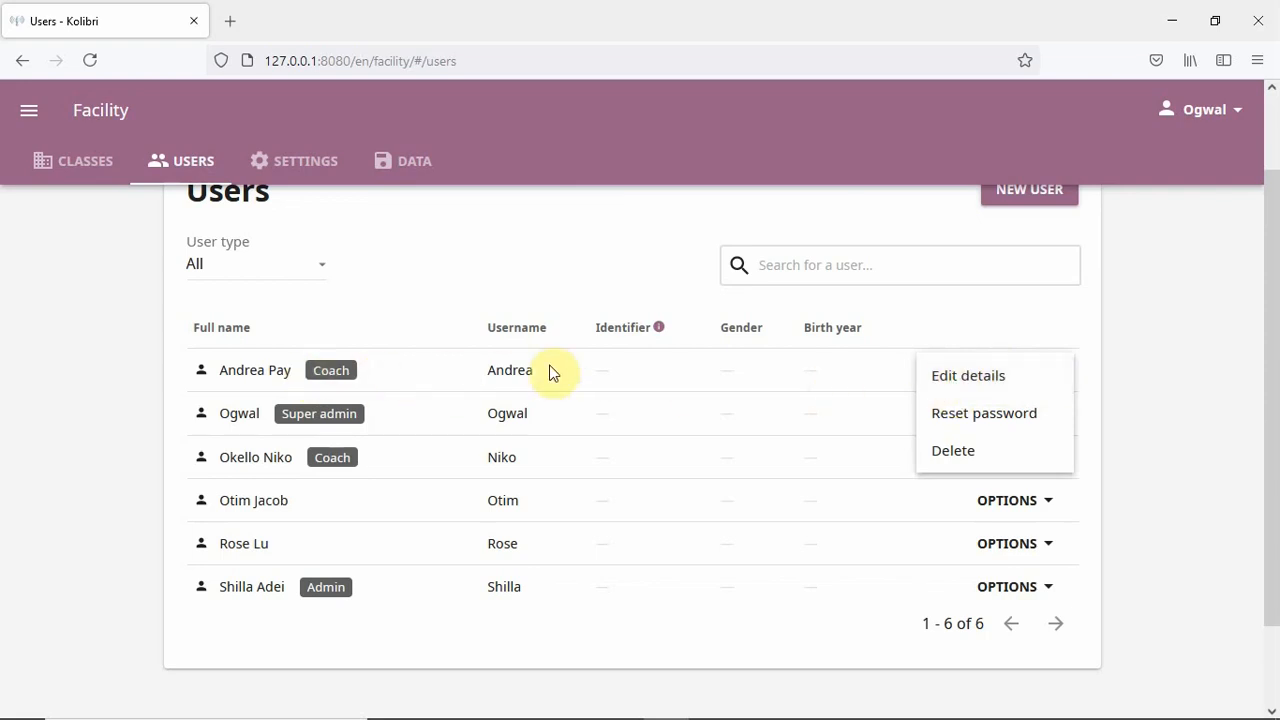
- Edit the first coach's details, change the user type to Learner, and save
click(966, 385)
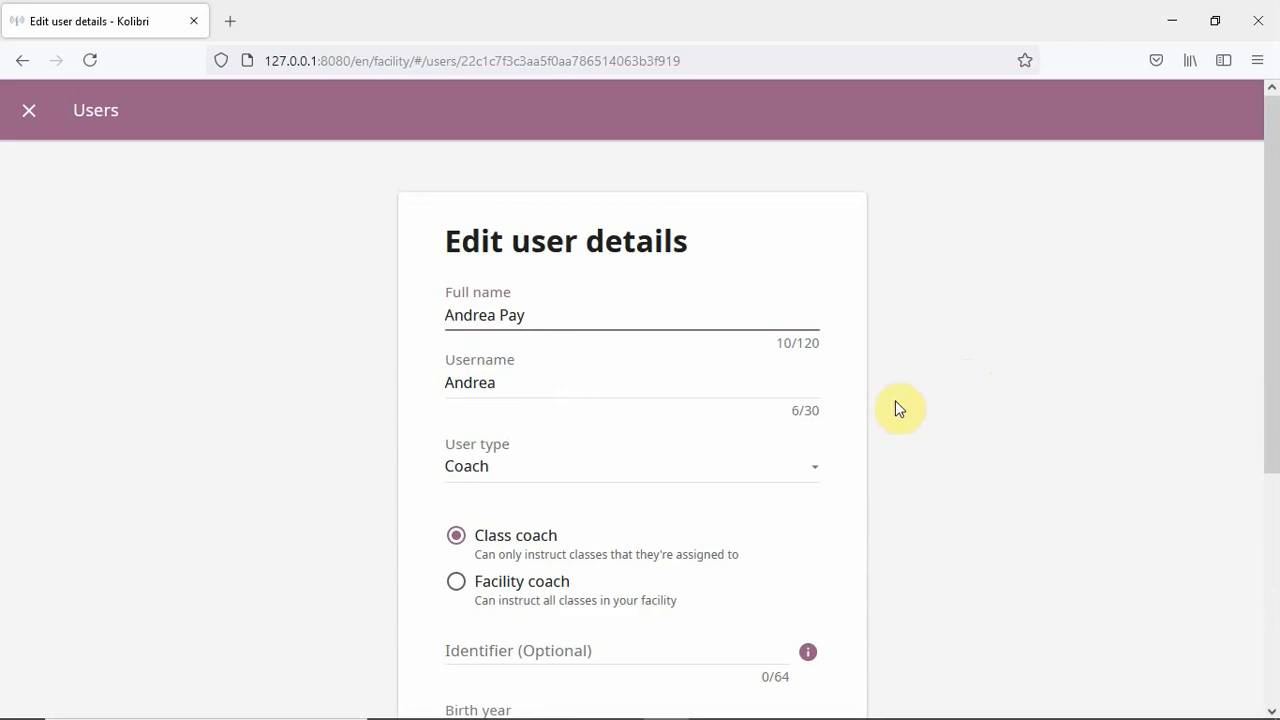
scroll(640, 434, down, 1)
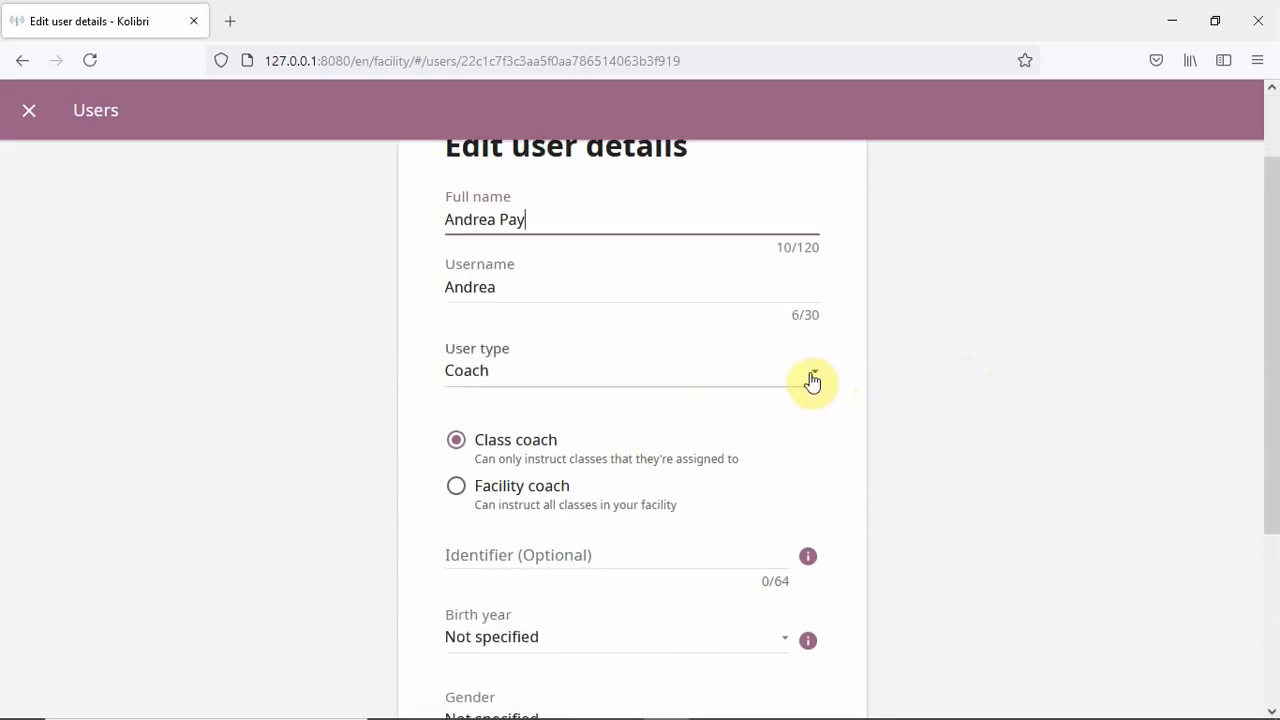
click(814, 378)
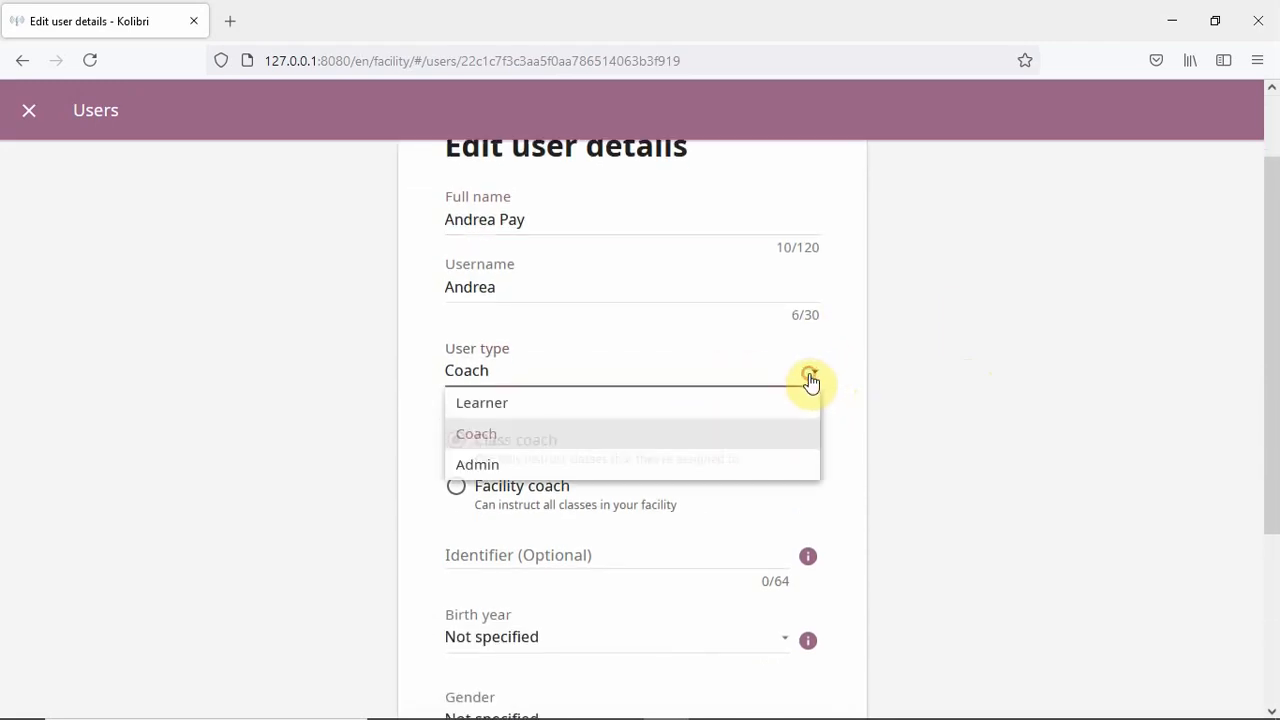
click(578, 410)
scroll(586, 434, down, 1)
scroll(586, 434, down, 1)
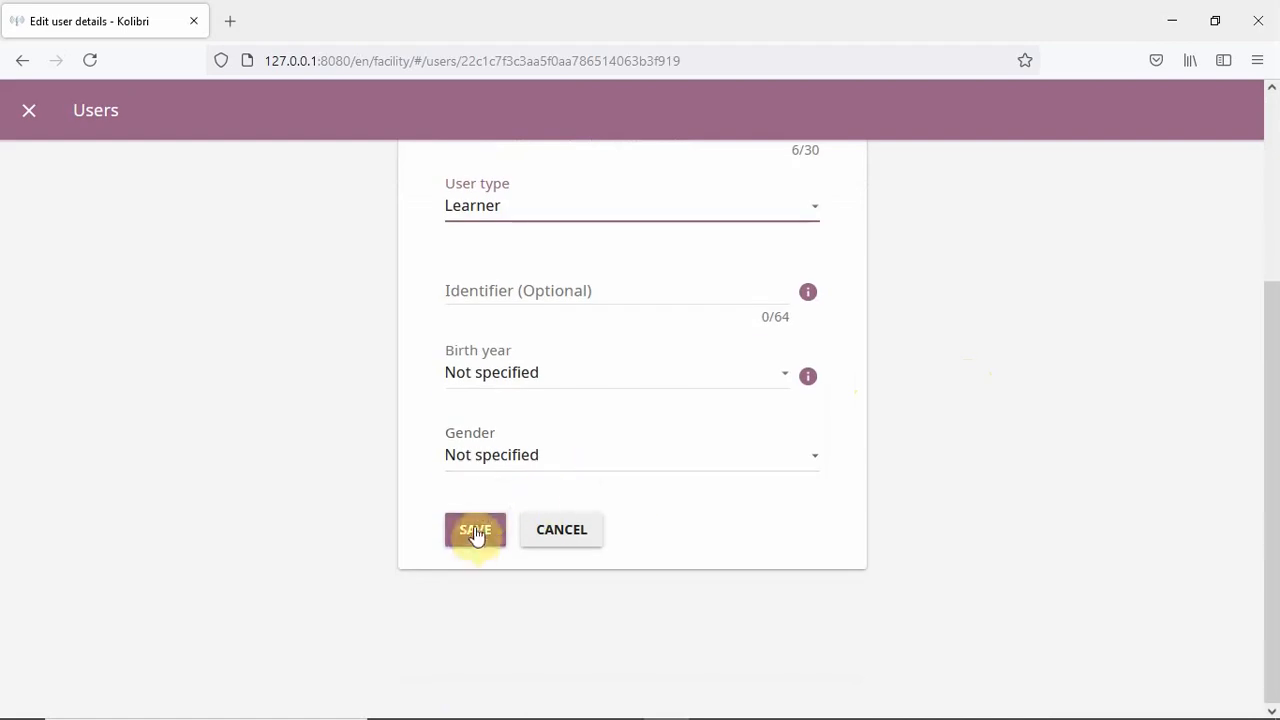
click(473, 530)
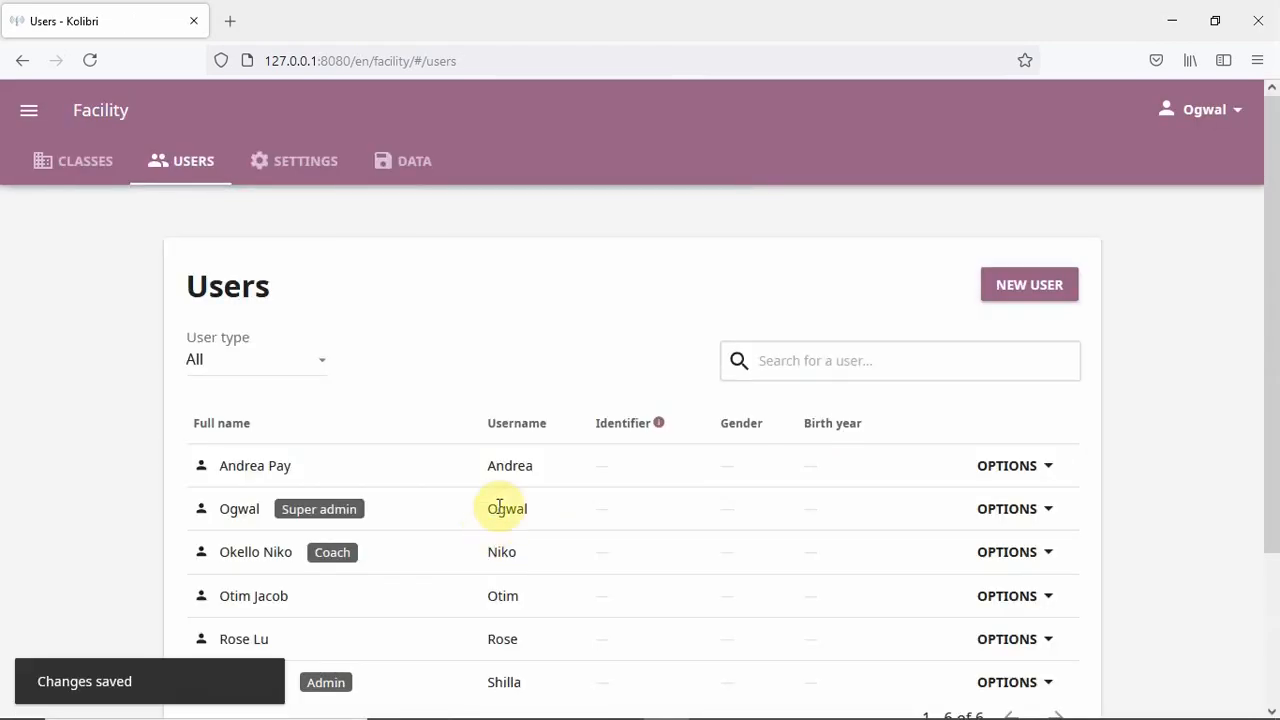
scroll(455, 460, down, 1)
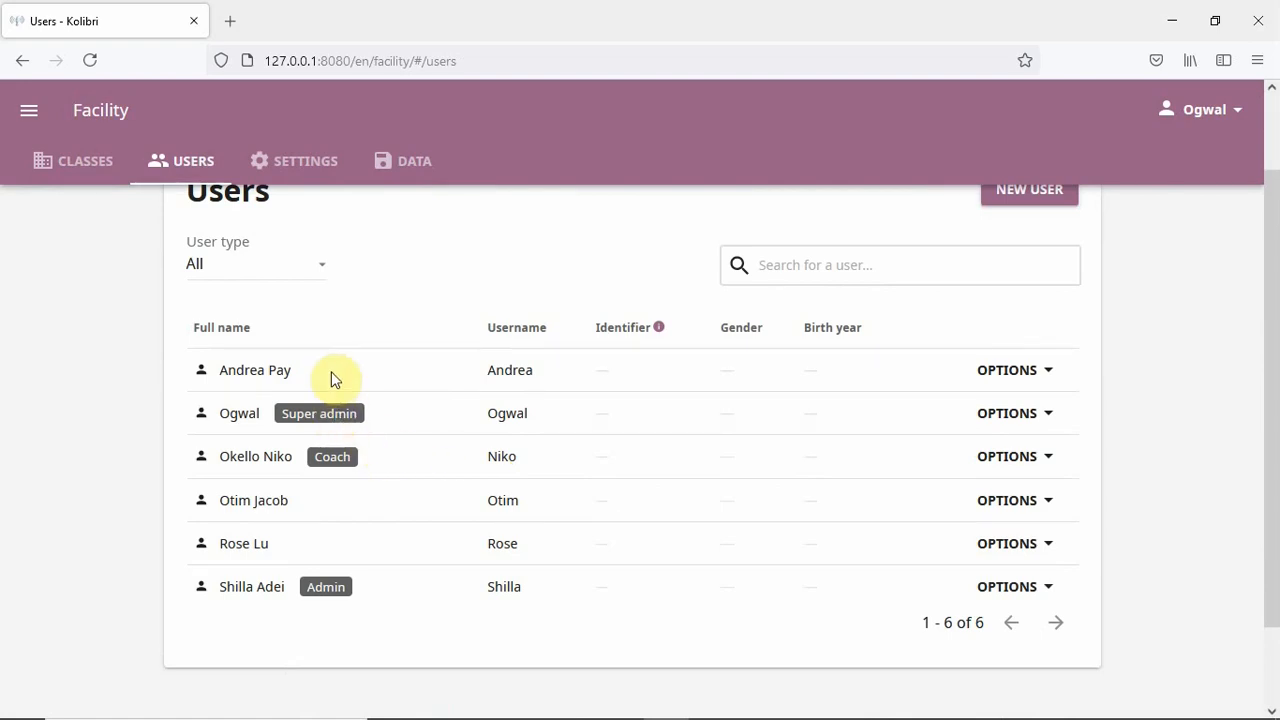
scroll(331, 371, up, 2)
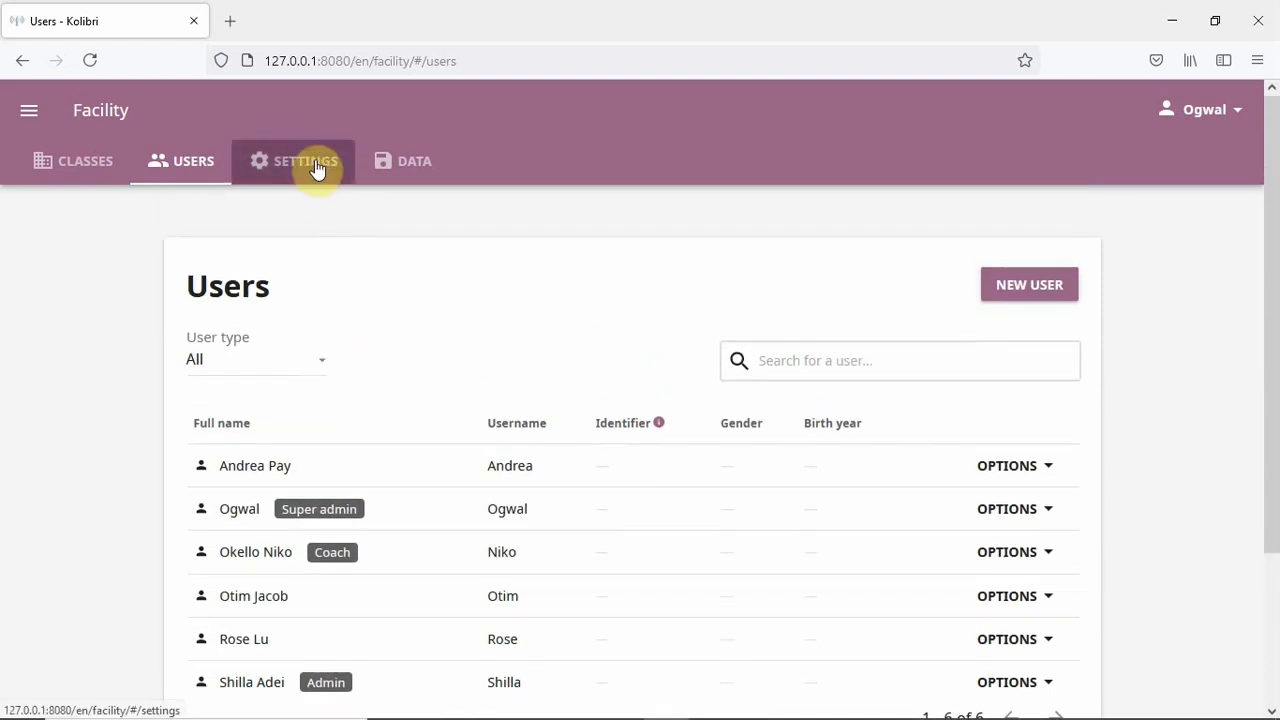
- Toggle learner self sign-up and learner passwords on and off unsaved, then view the facility Data page
click(316, 169)
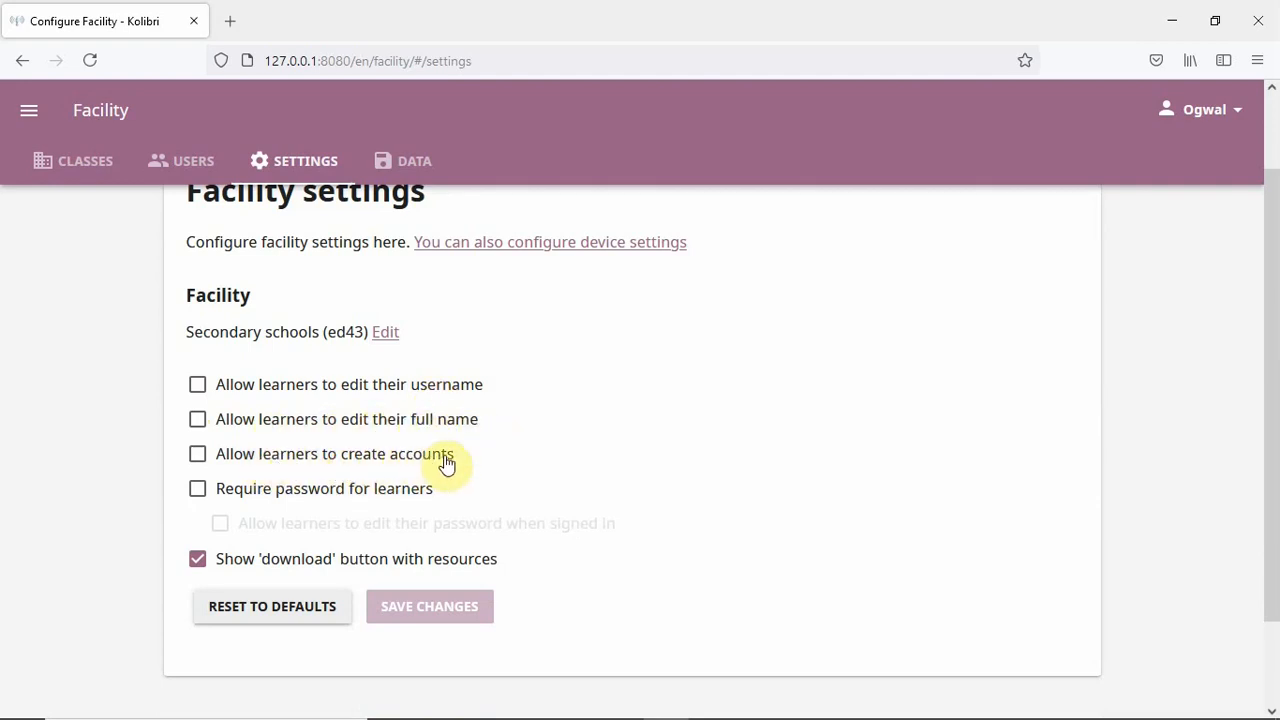
click(198, 457)
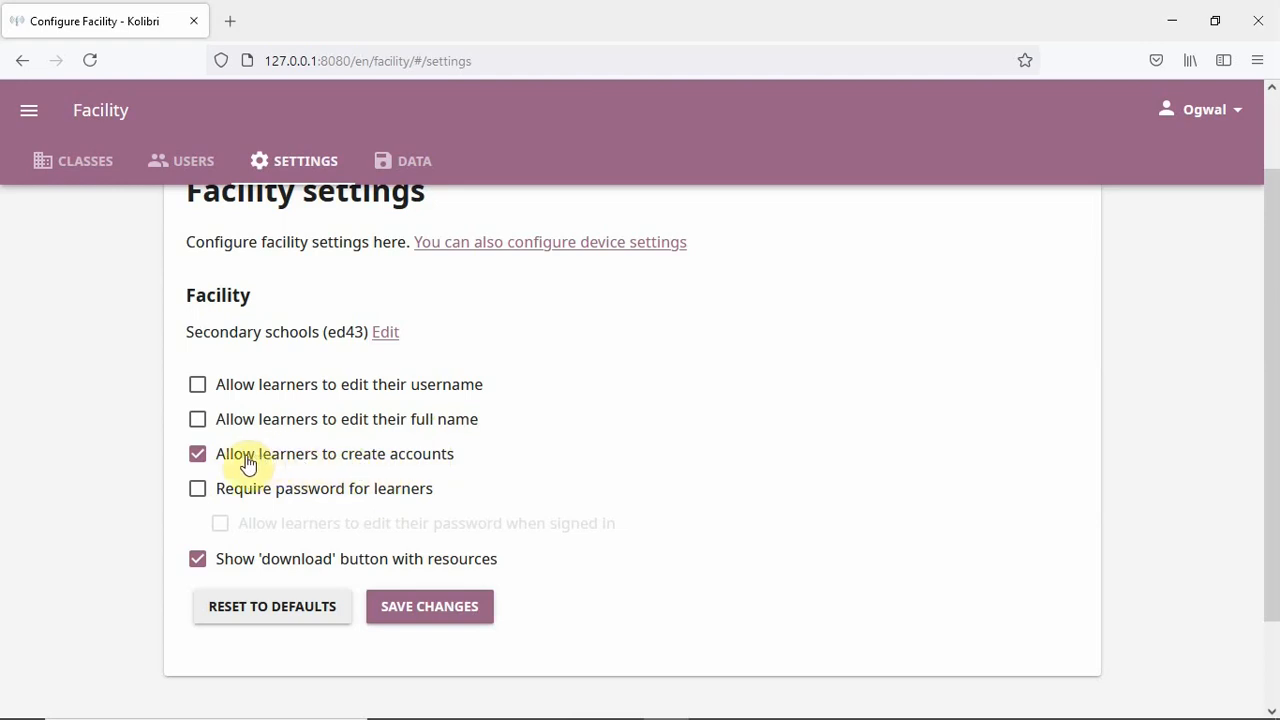
click(199, 456)
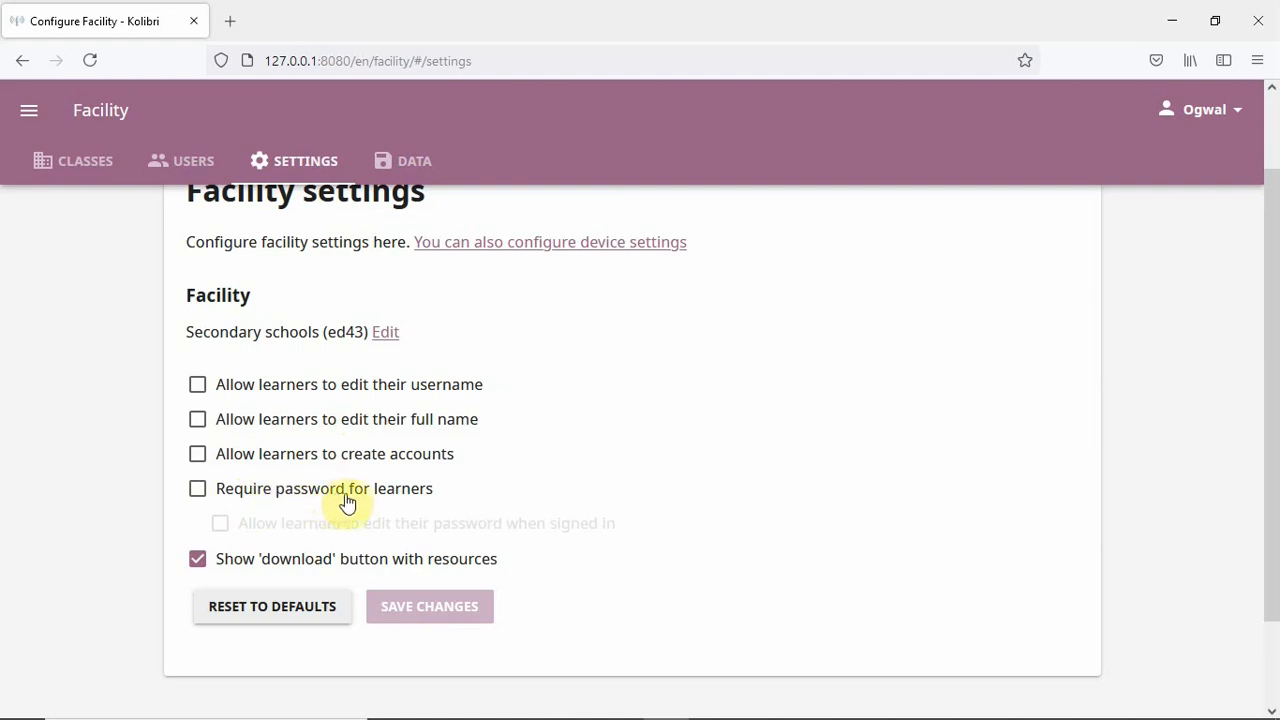
click(197, 492)
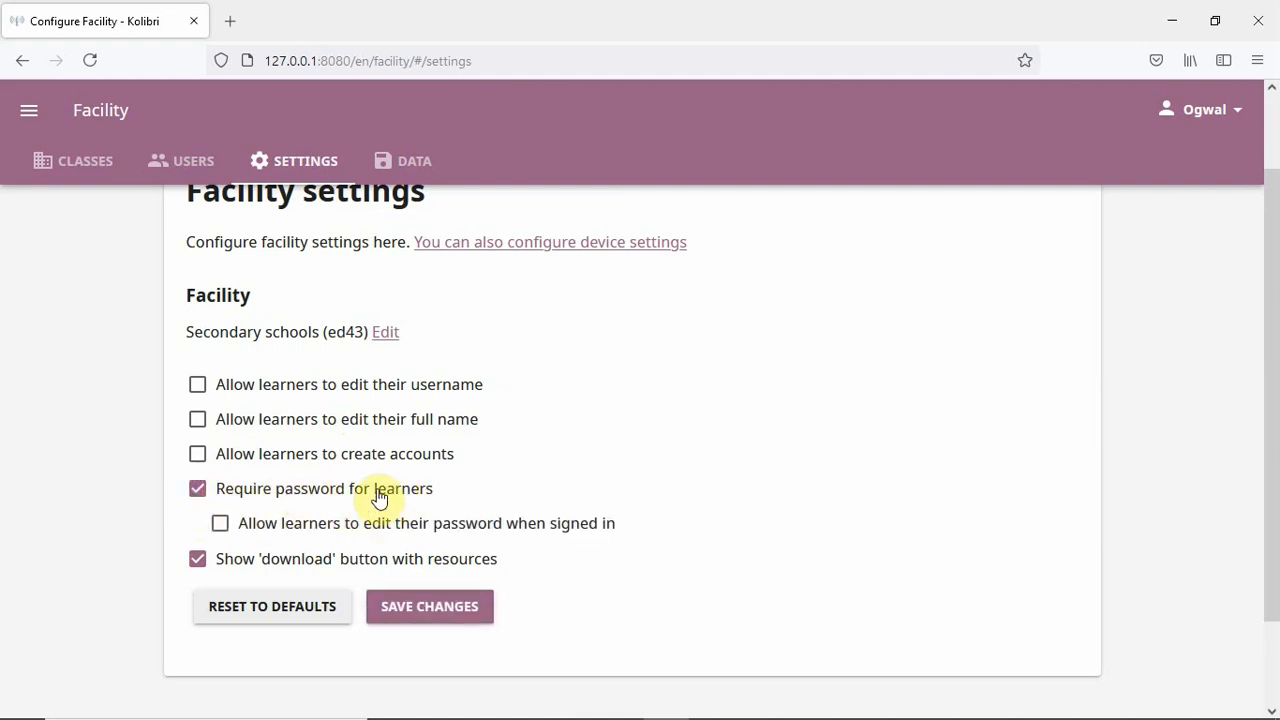
click(199, 489)
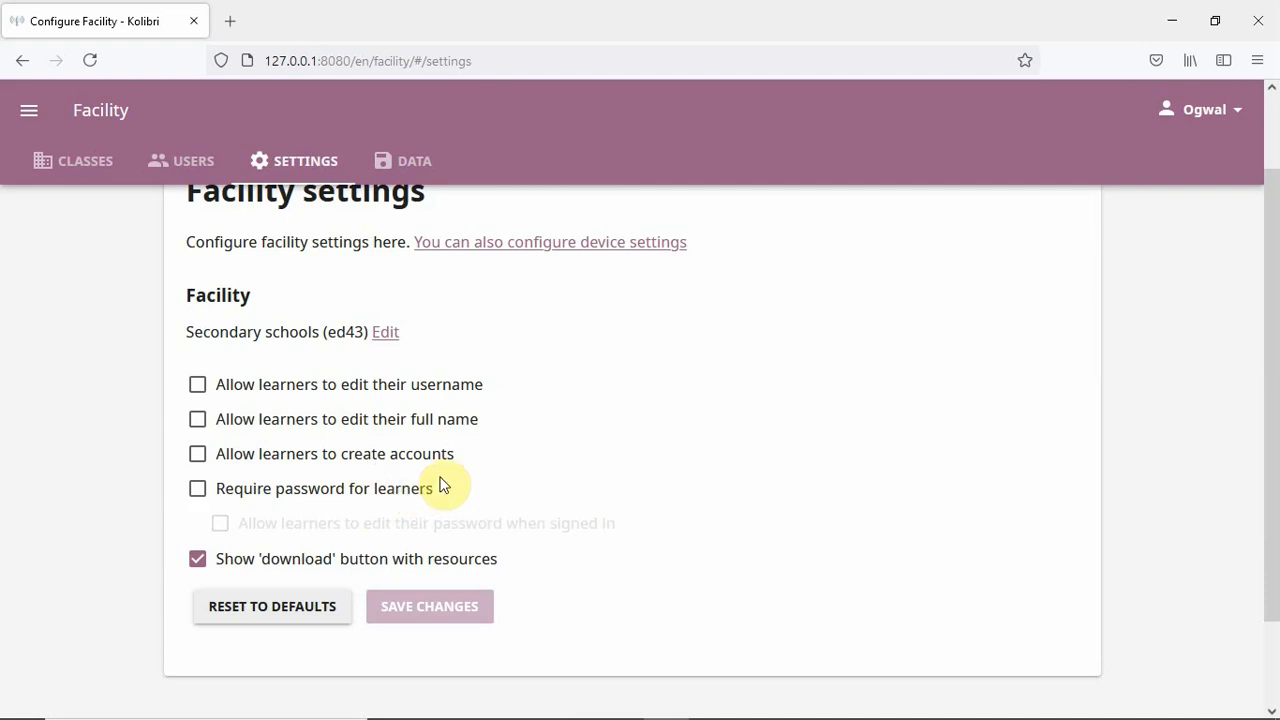
scroll(420, 460, up, 2)
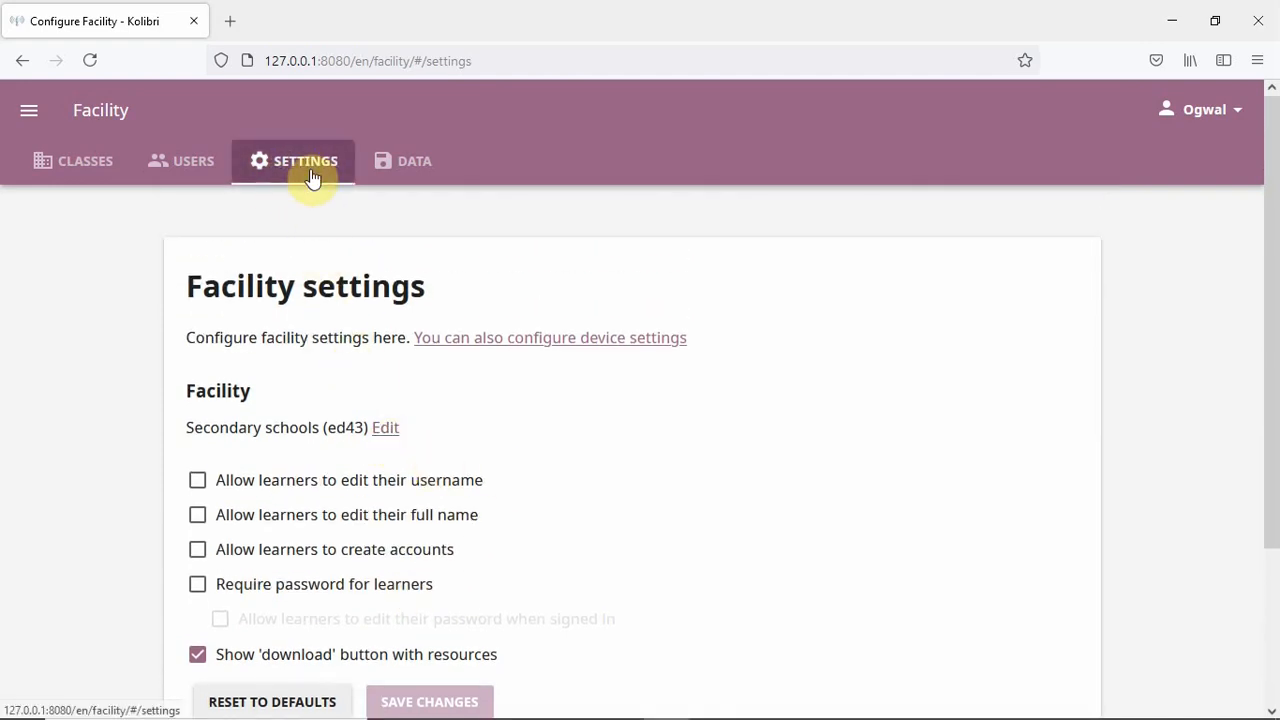
click(400, 163)
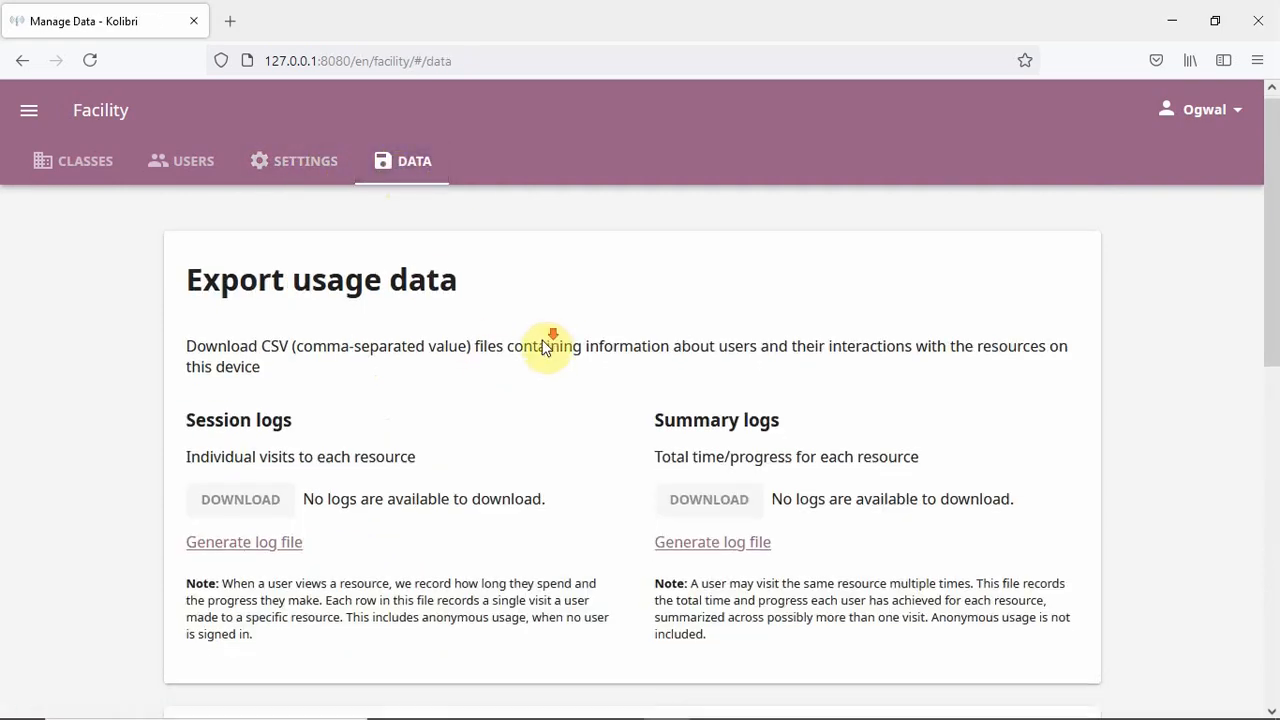
- Open the main menu listing Learn, Coach, Facility, Device, Profile and Sign out
scroll(545, 345, down, 6)
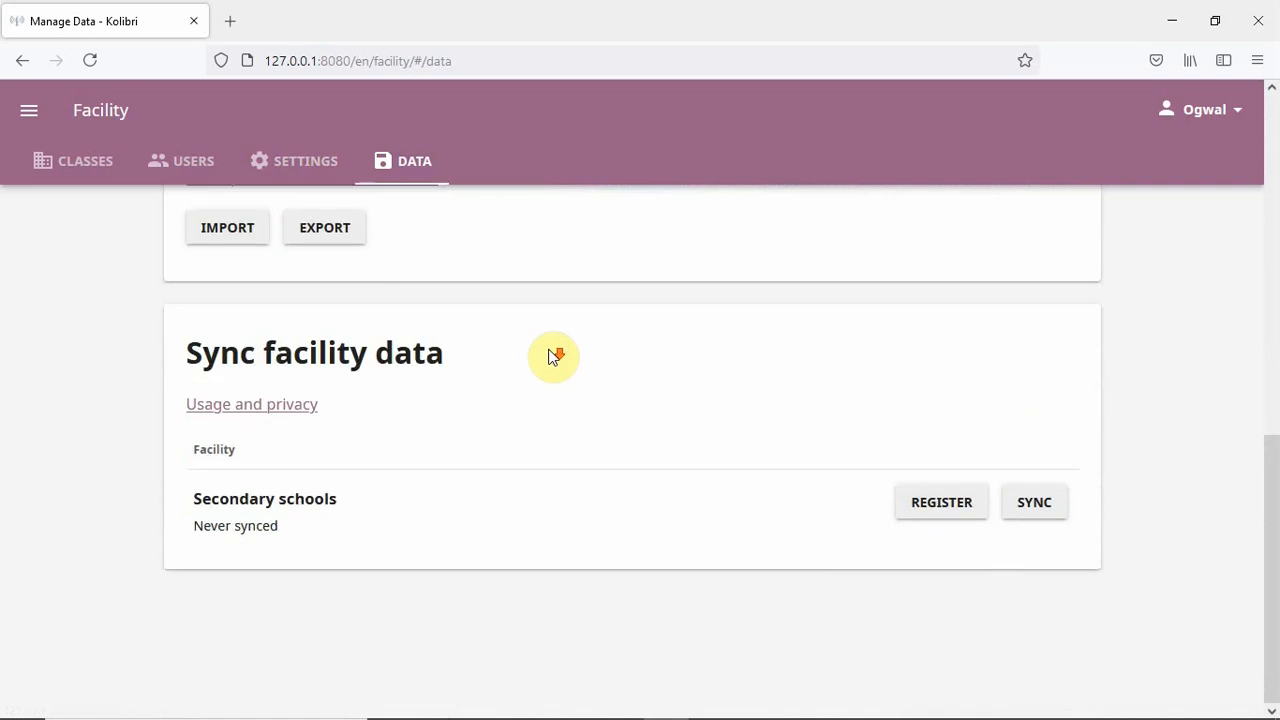
scroll(557, 350, up, 4)
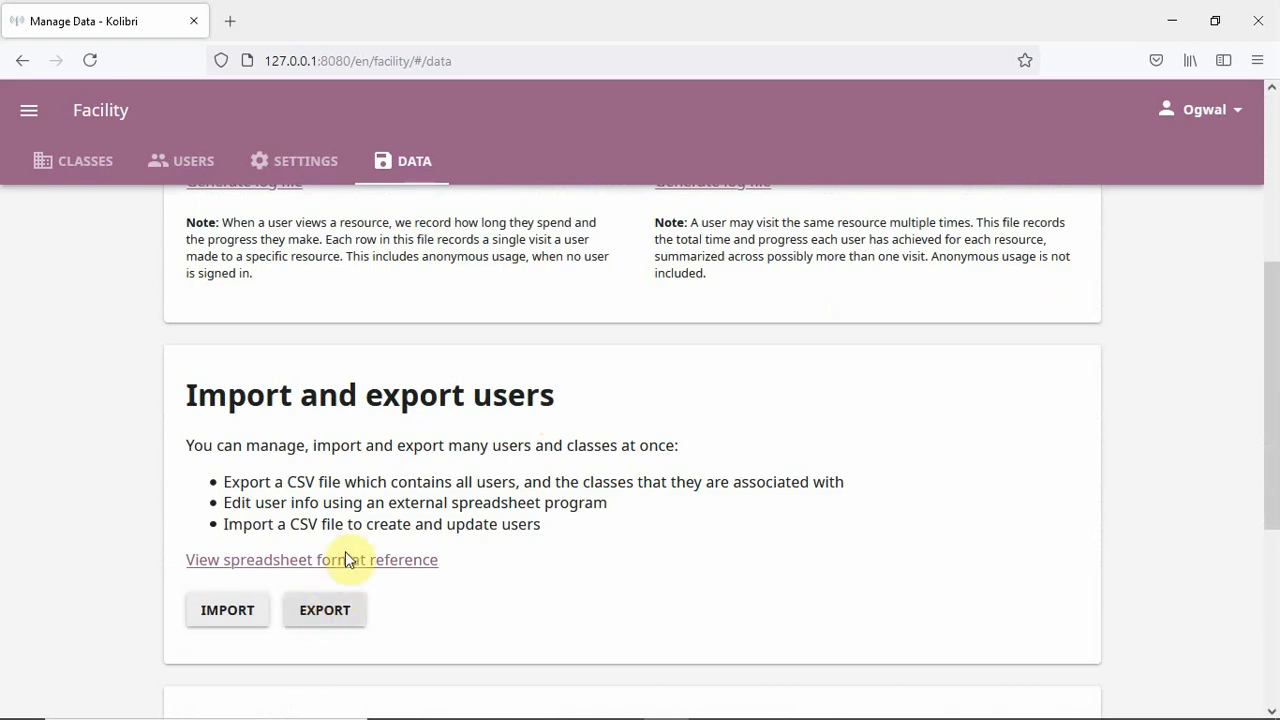
scroll(395, 464, up, 4)
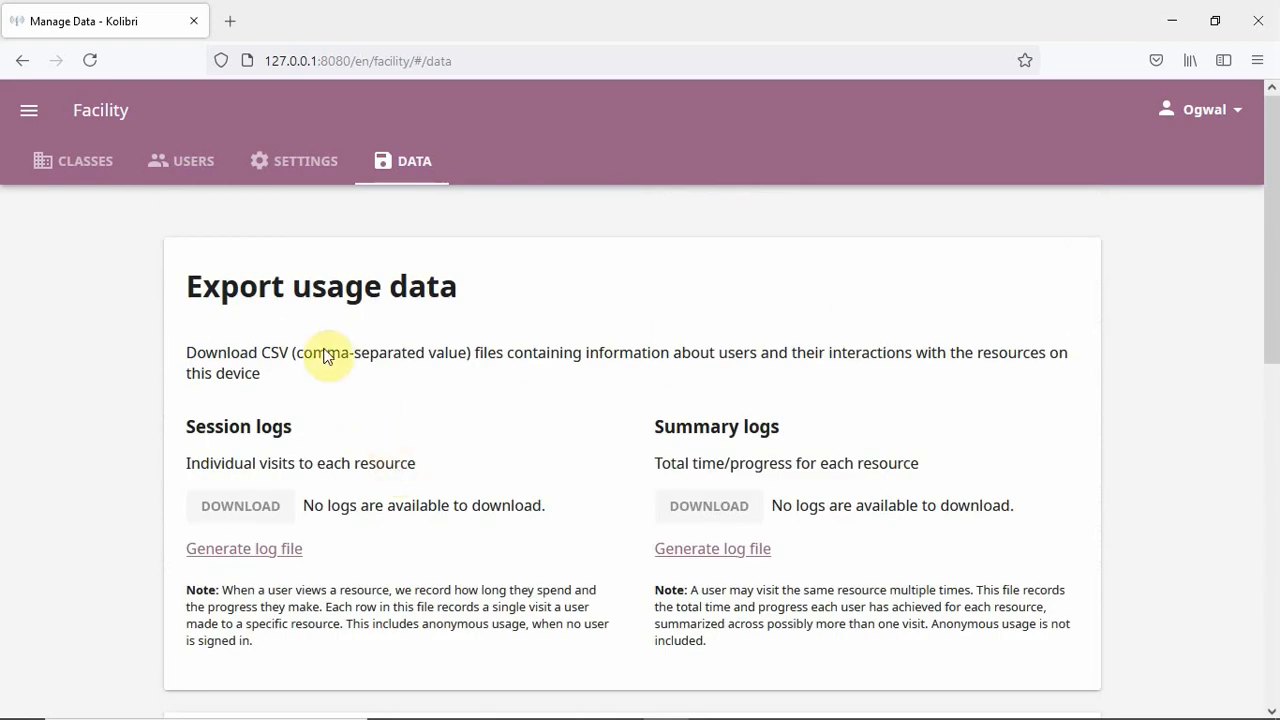
click(29, 111)
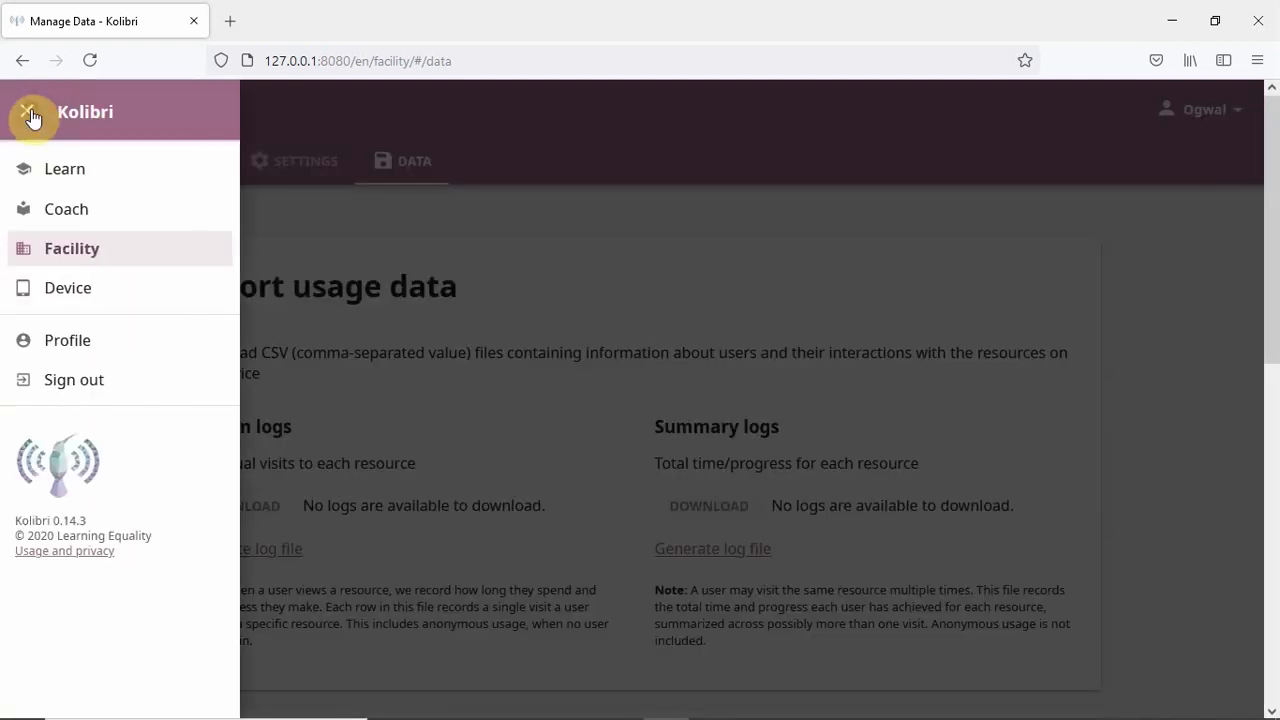
- Go to Device Channels and check the OPTIONS list without choosing anything
click(77, 296)
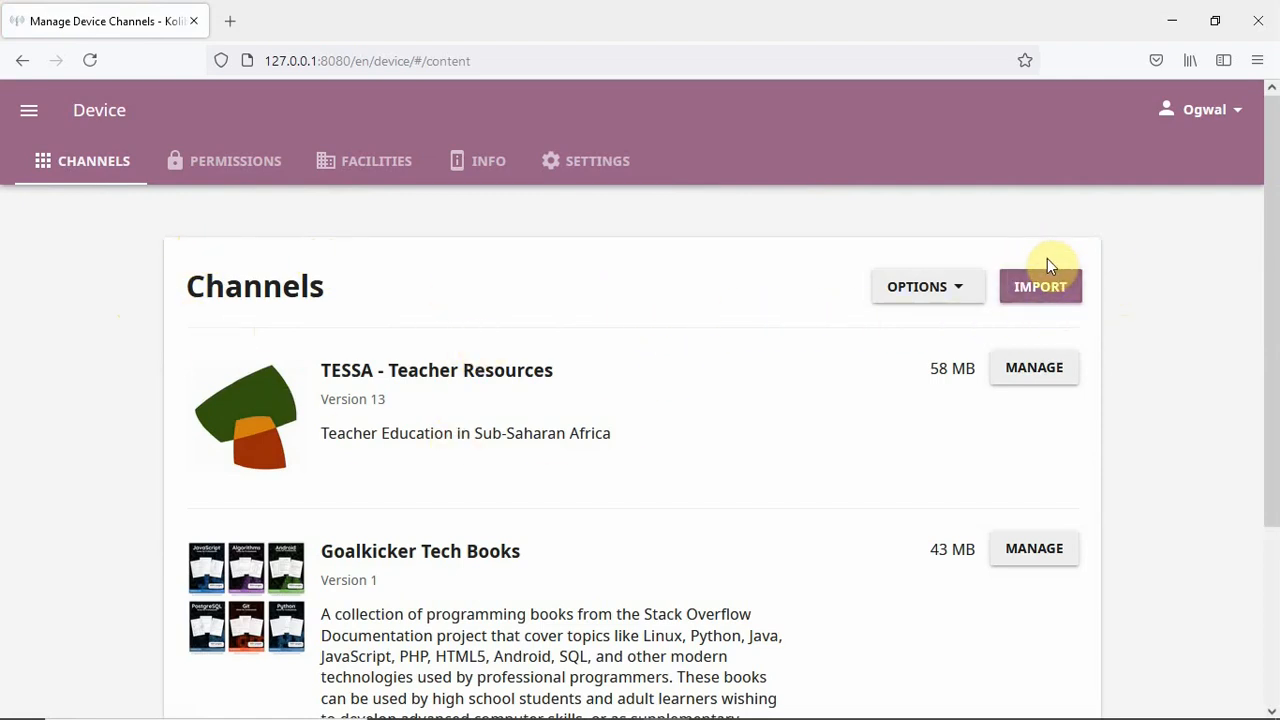
click(972, 292)
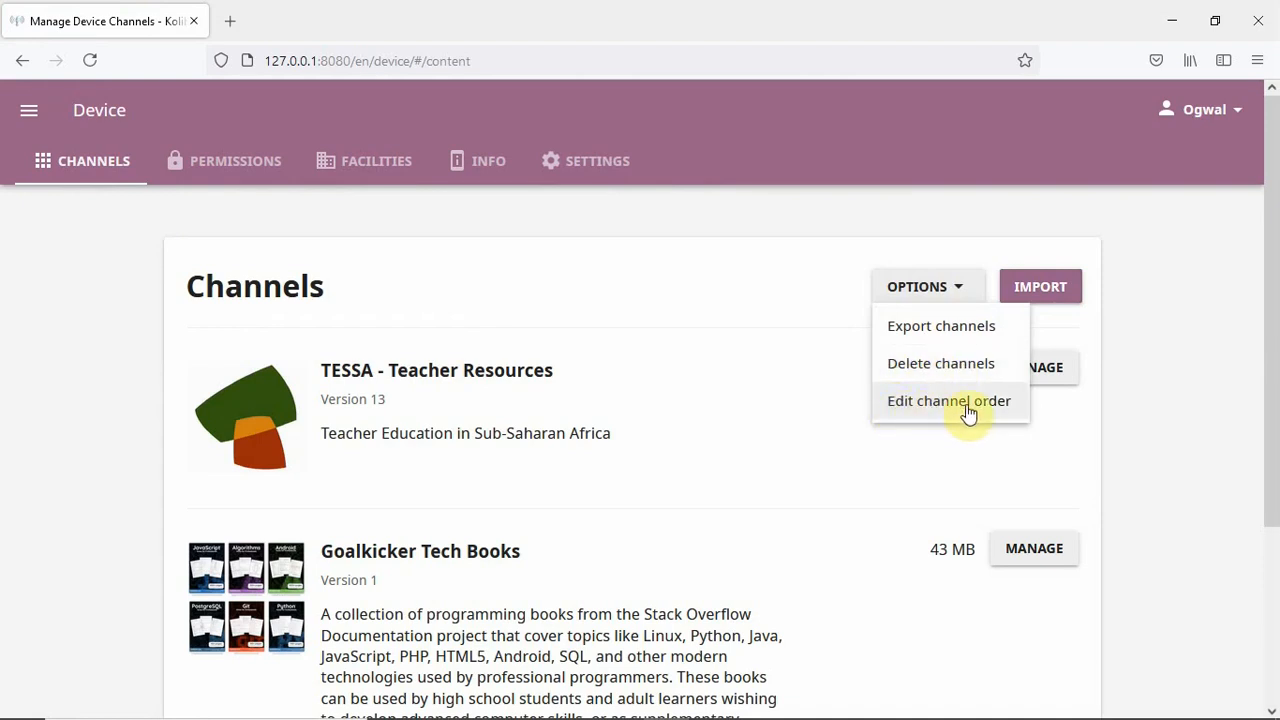
click(710, 420)
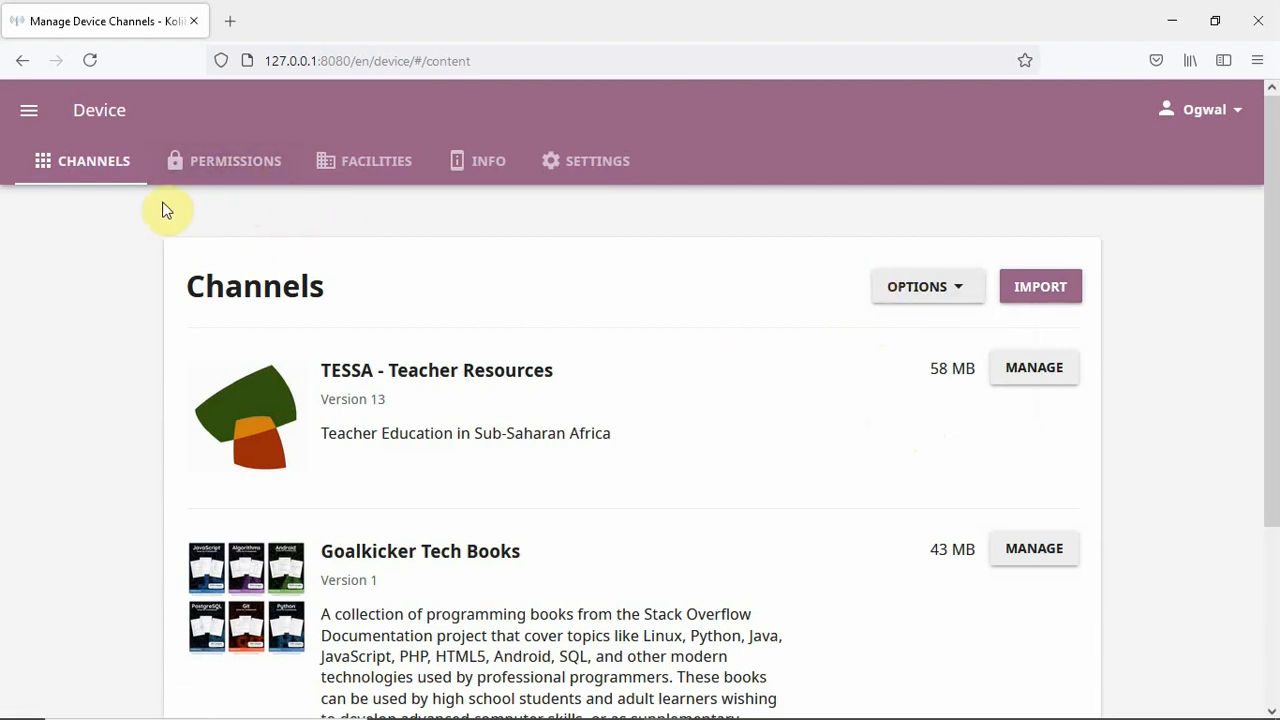
- Inspect the first user's device permissions, then view the Secondary schools facility under Facilities
click(216, 171)
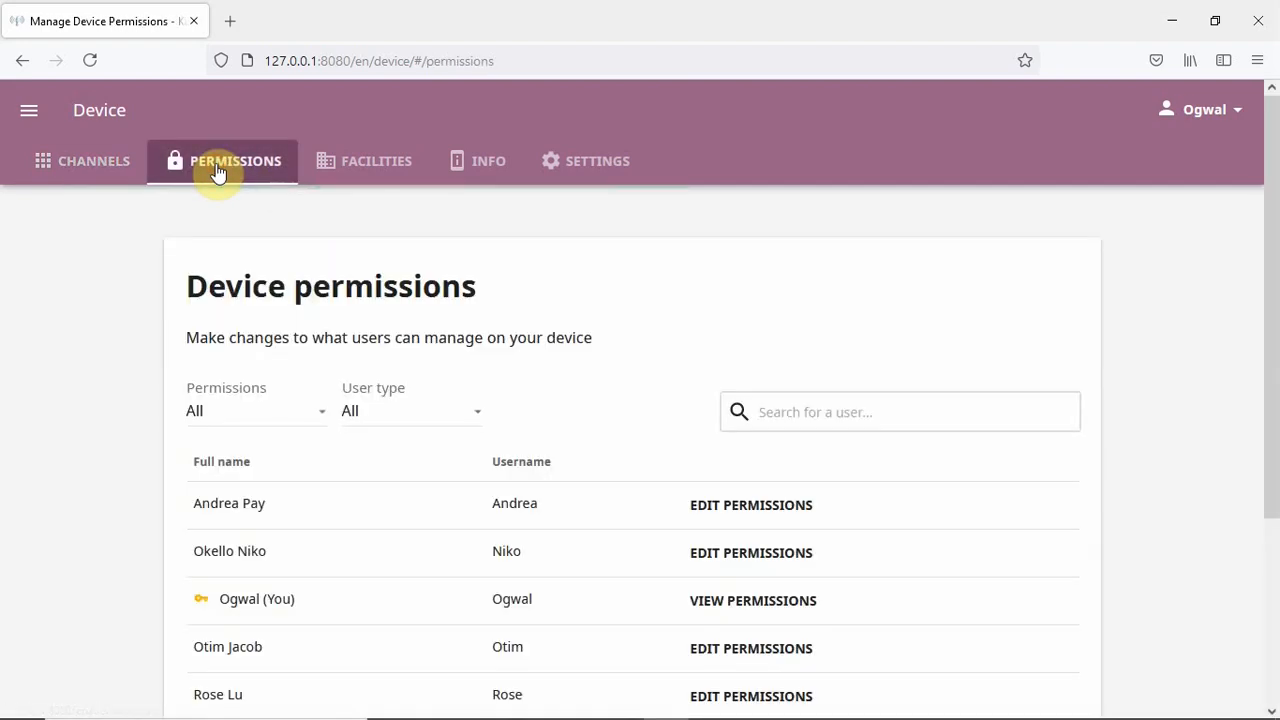
scroll(430, 340, down, 2)
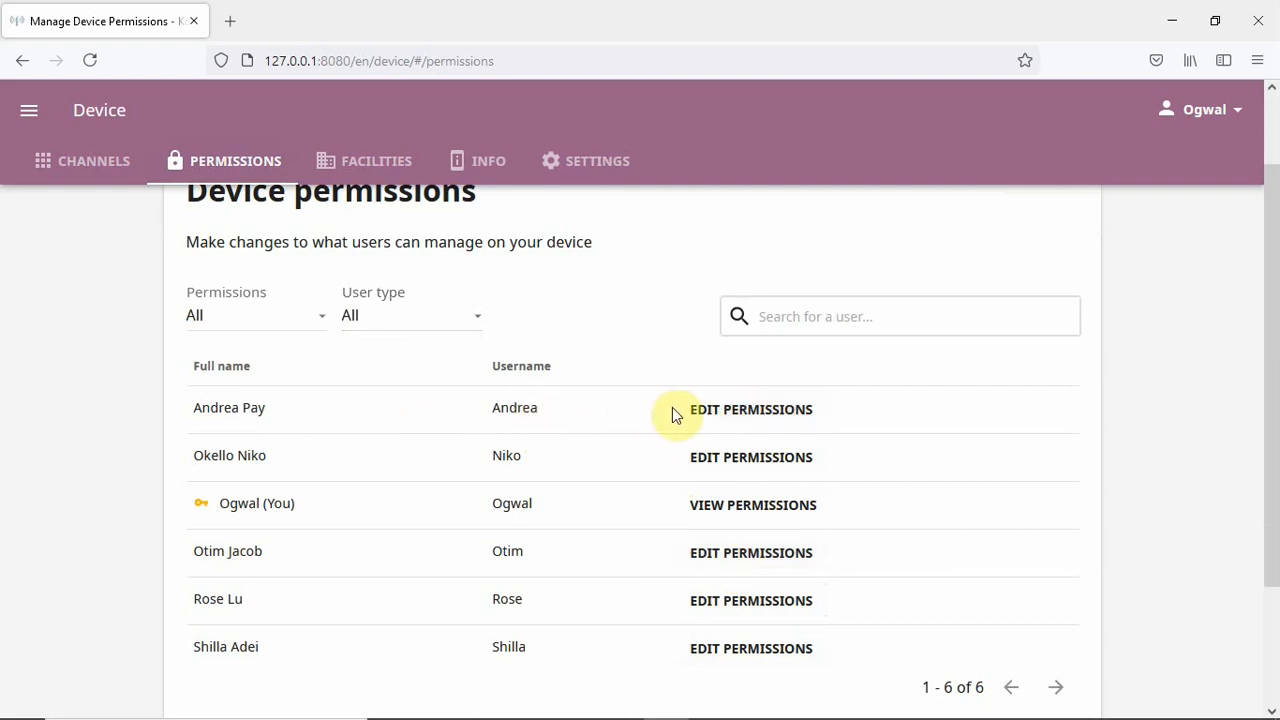
click(741, 418)
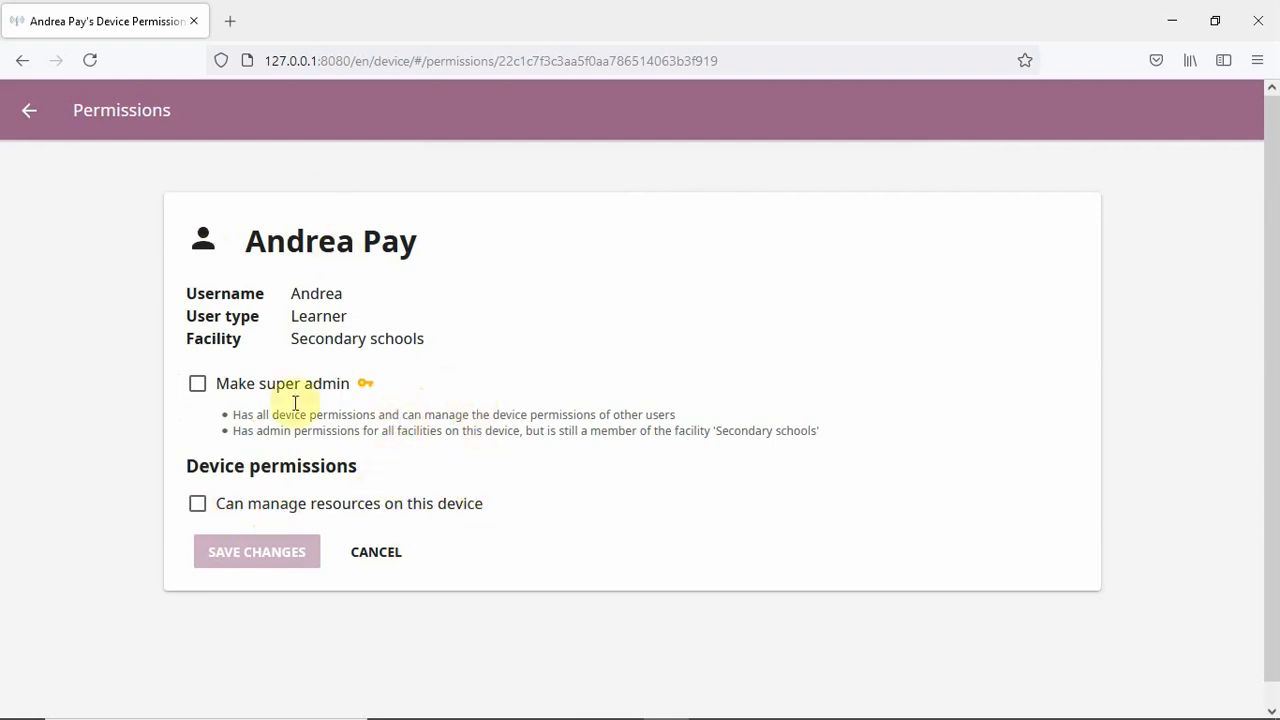
click(40, 118)
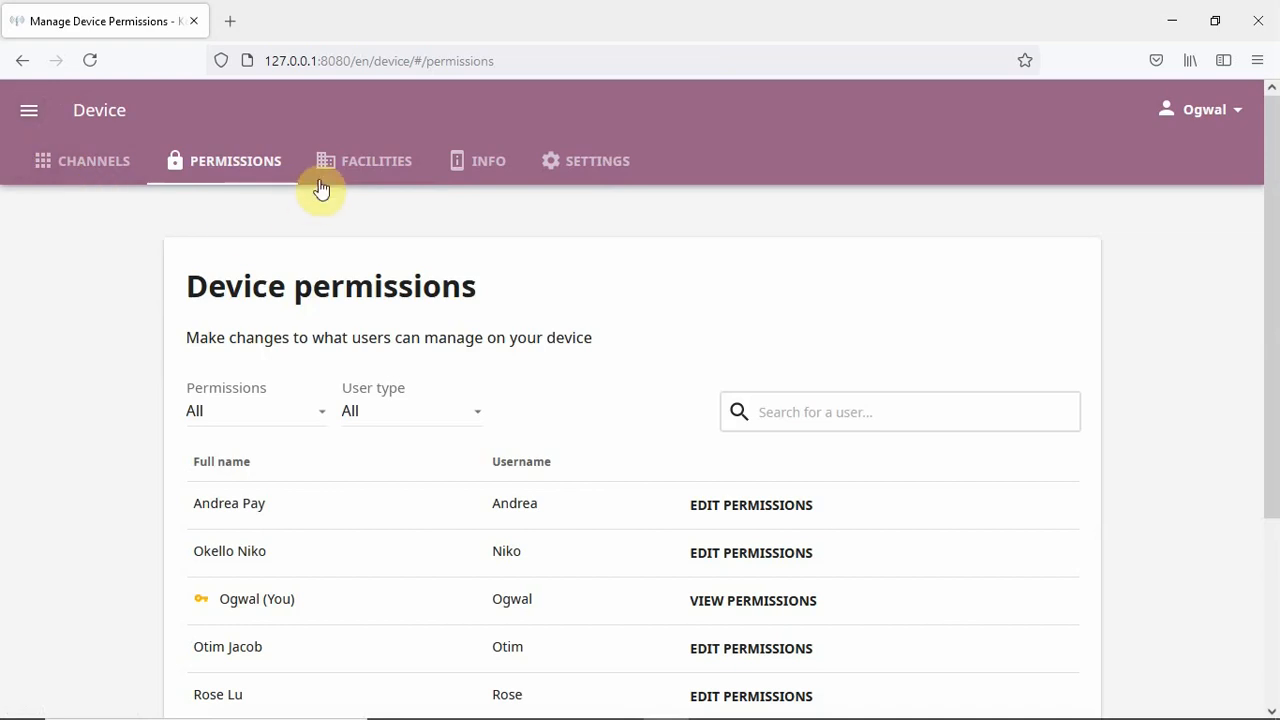
click(358, 172)
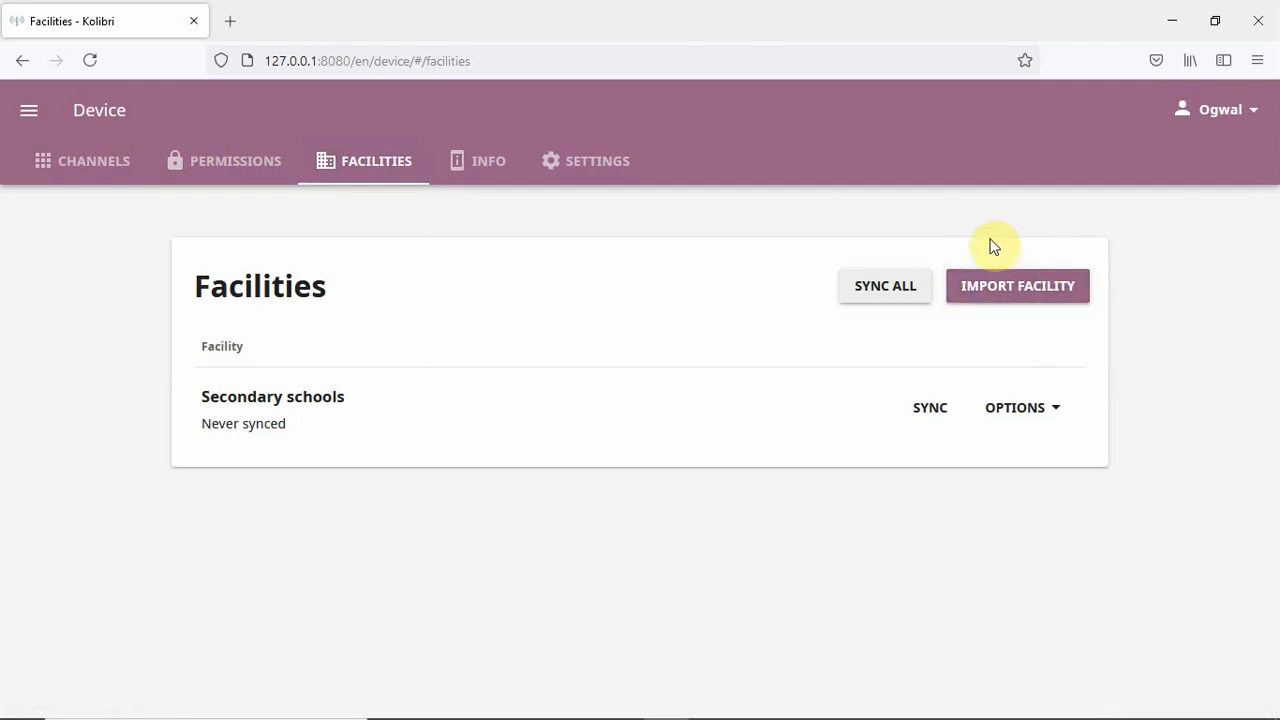
- Read the device Info page and its advanced troubleshooting details, then view Device Settings
click(492, 168)
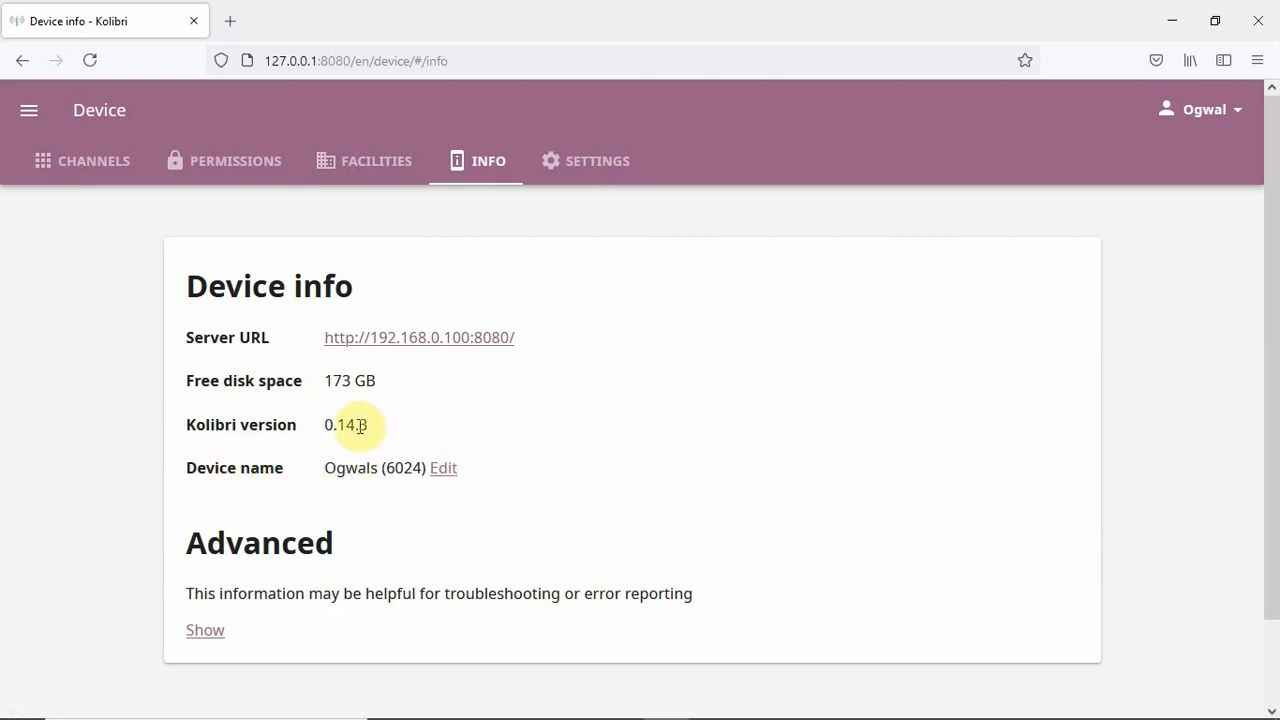
scroll(260, 576, down, 2)
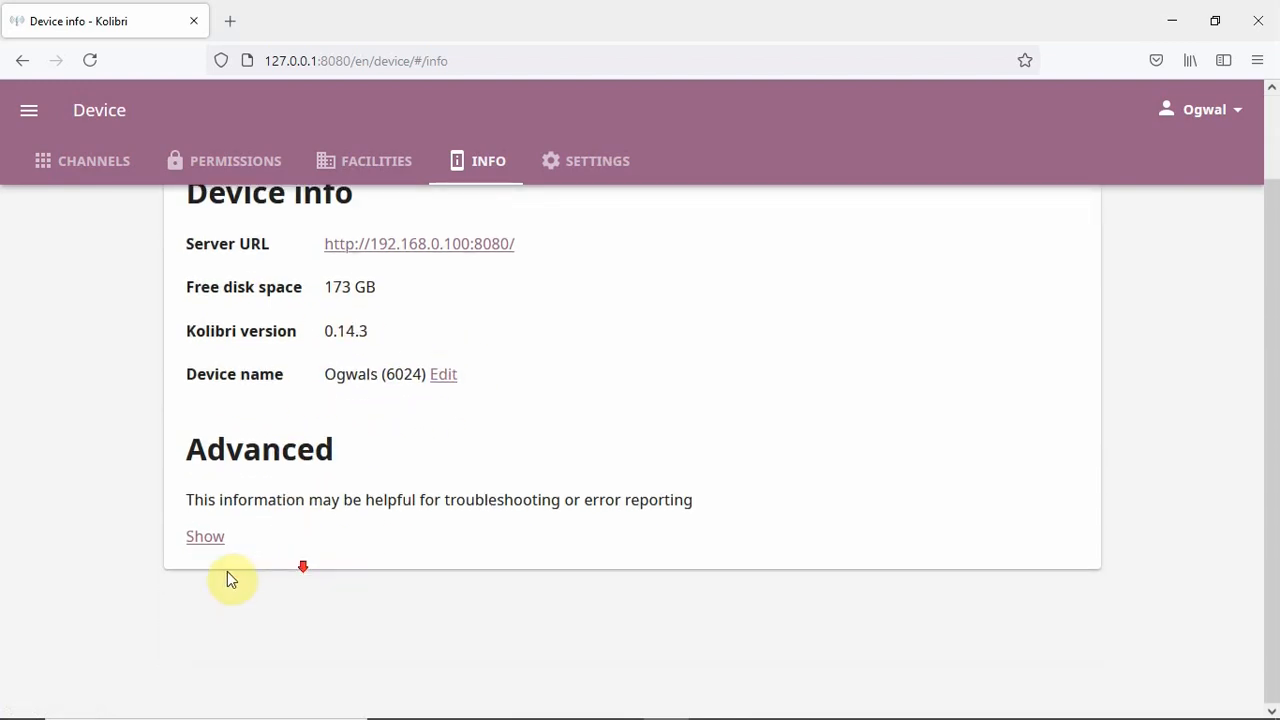
click(204, 543)
scroll(300, 517, down, 4)
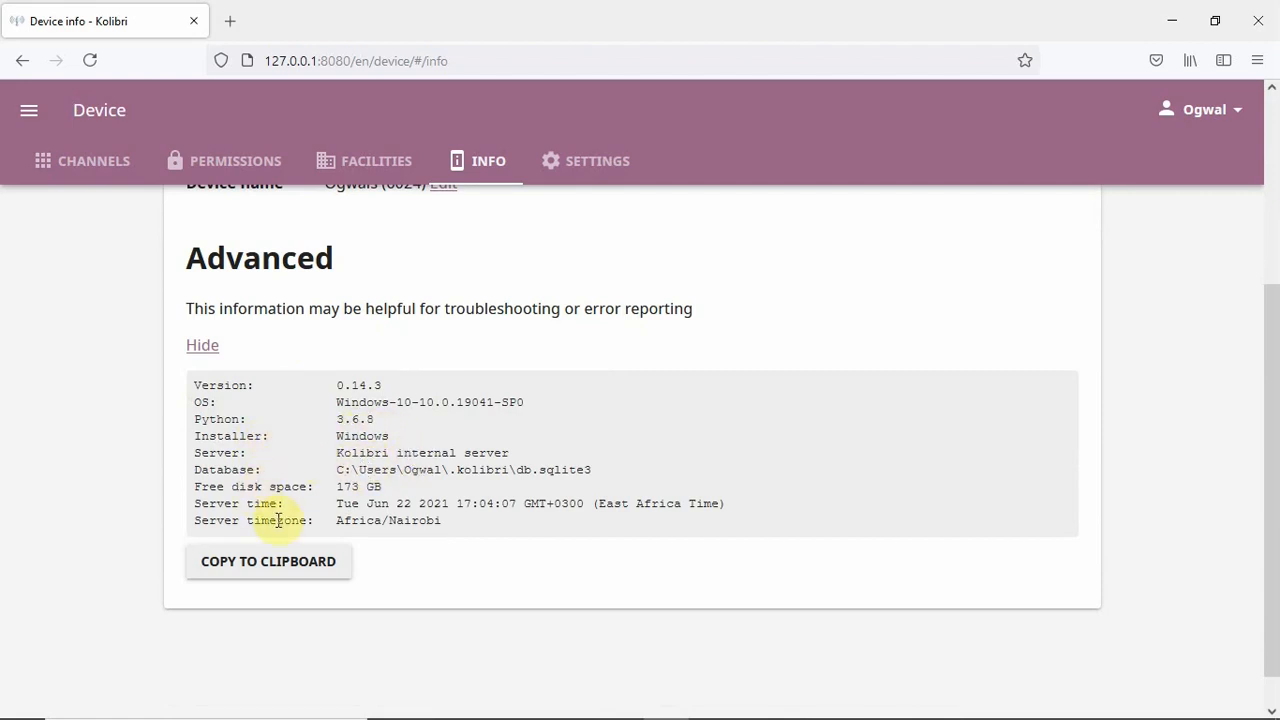
scroll(372, 486, up, 3)
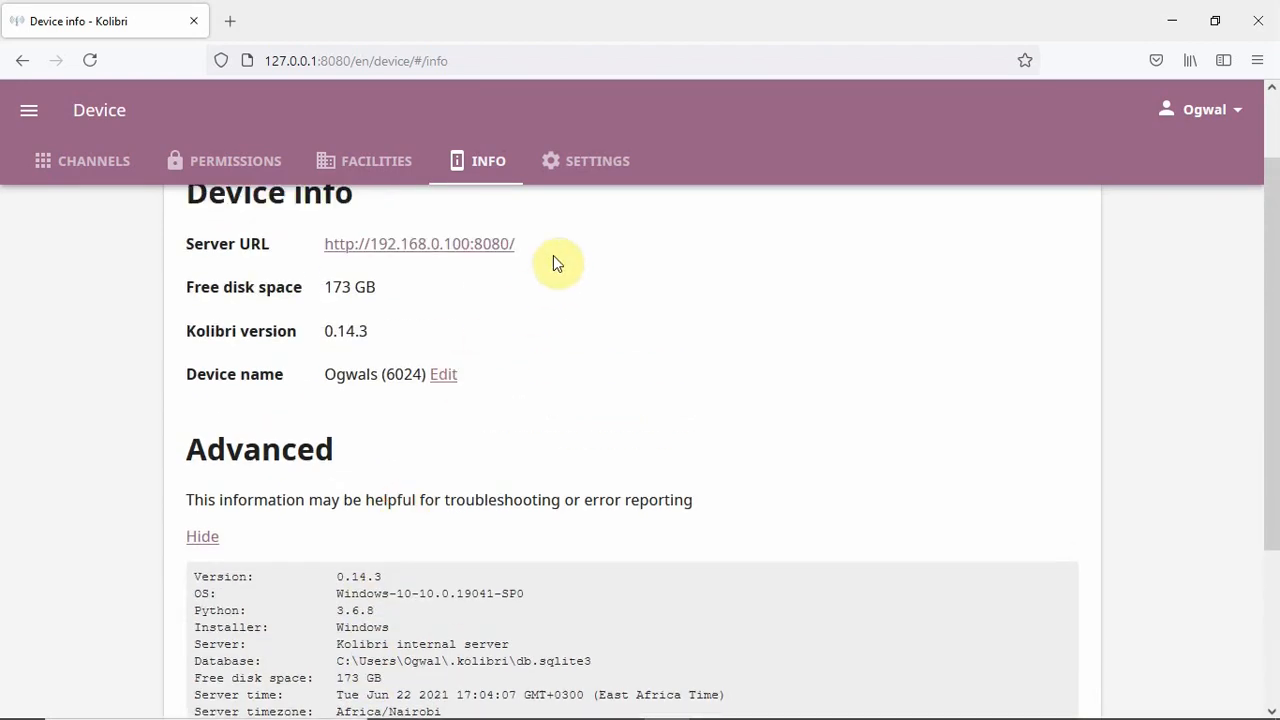
click(588, 166)
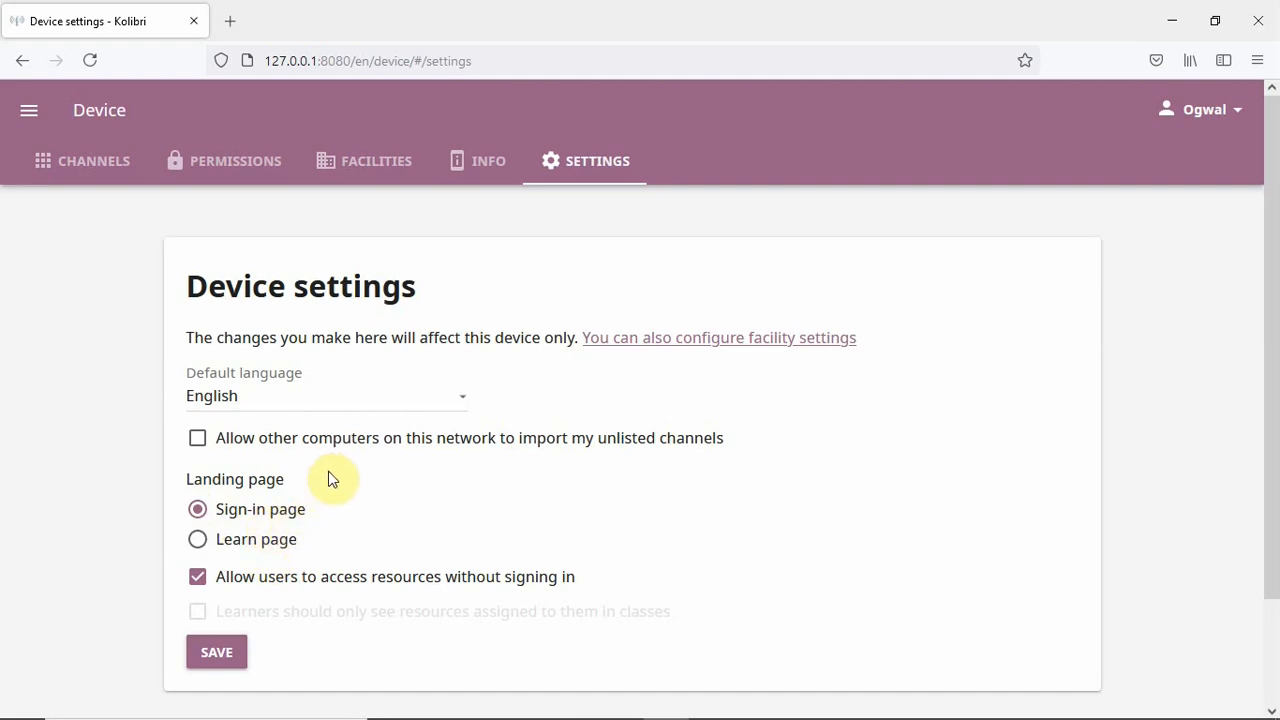
- Return to the Channels tab listing TESSA (58 MB) and Goalkicker Tech Books (43 MB)
click(34, 118)
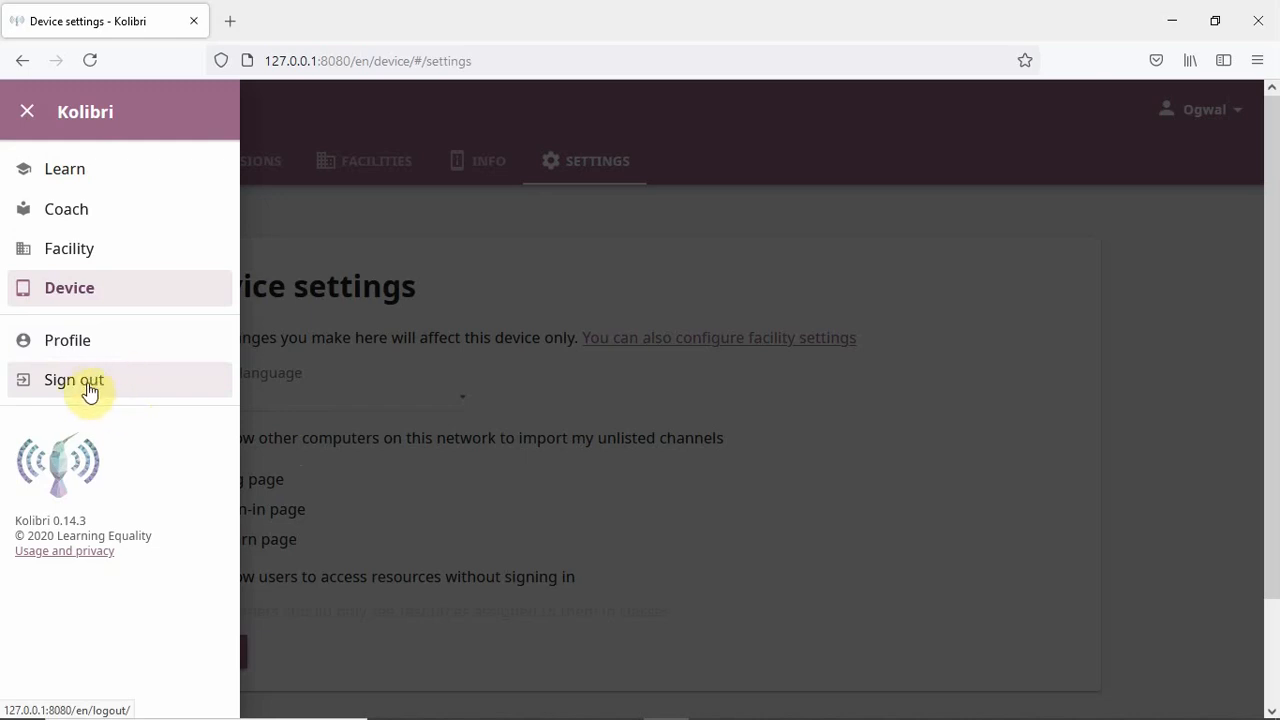
click(278, 388)
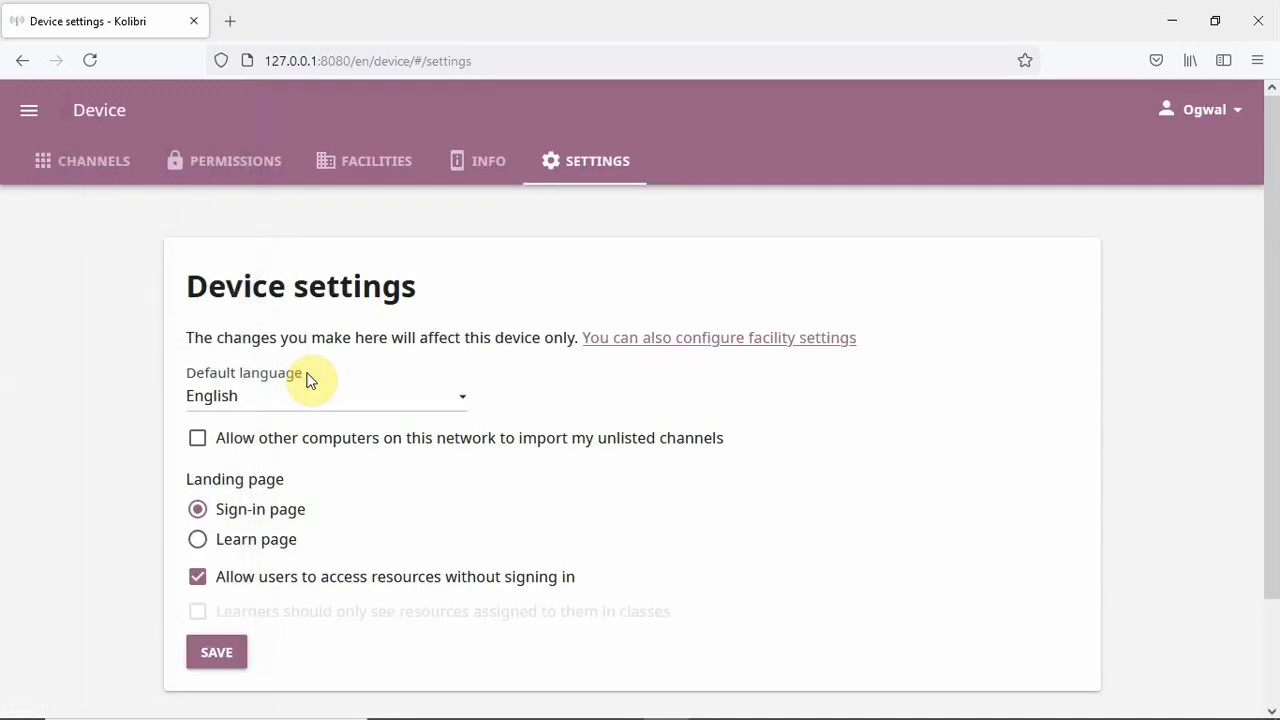
click(100, 165)
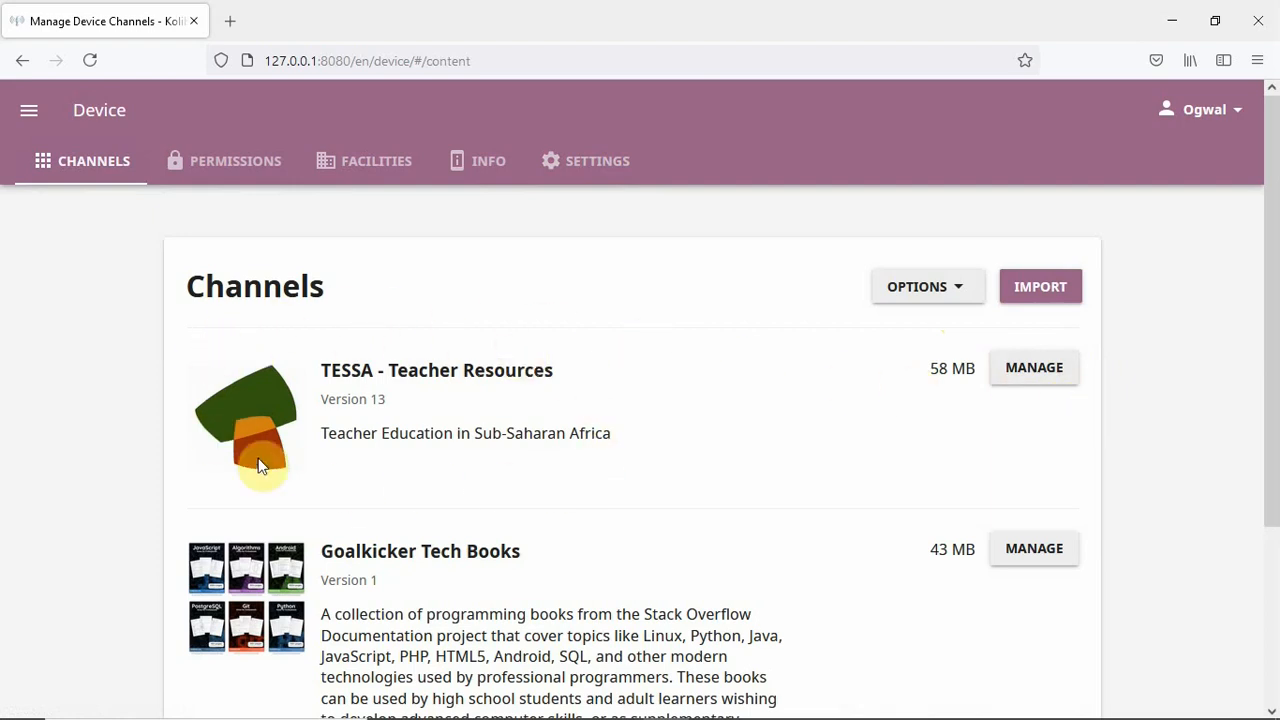
- Manage the TESSA channel, select all its resources, and confirm deleting them
click(1034, 378)
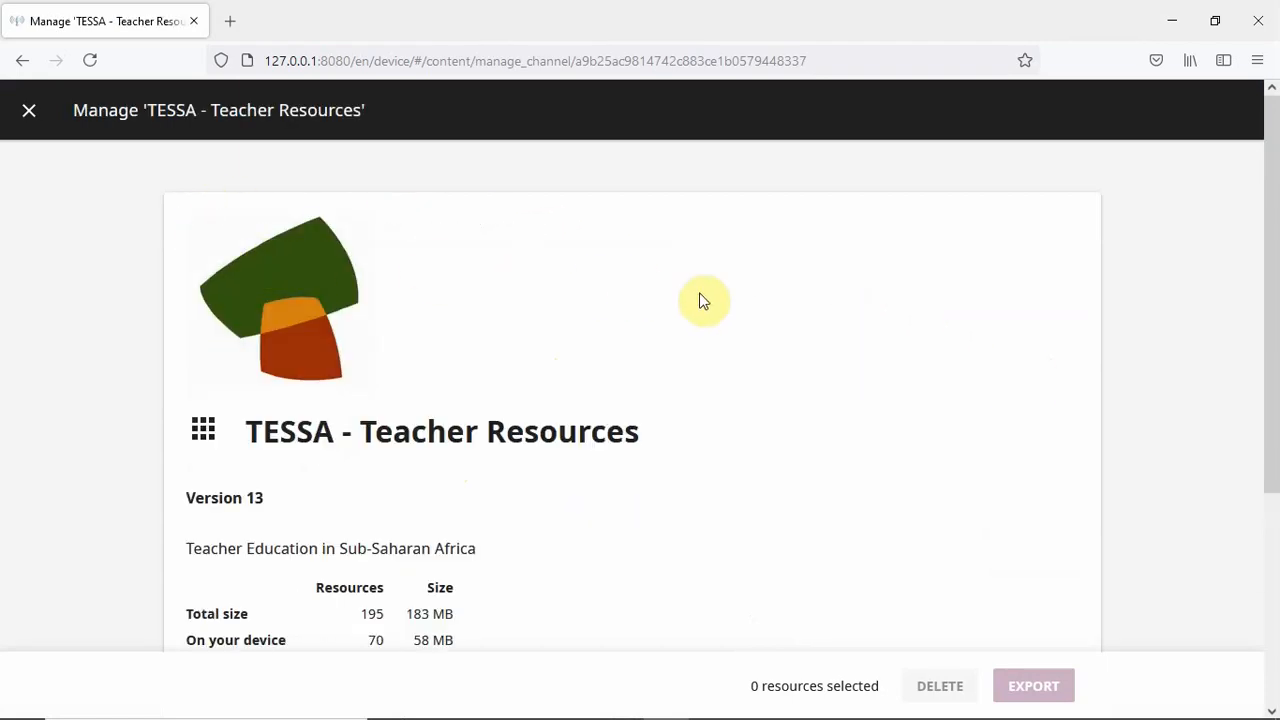
scroll(705, 300, down, 3)
scroll(705, 305, down, 1)
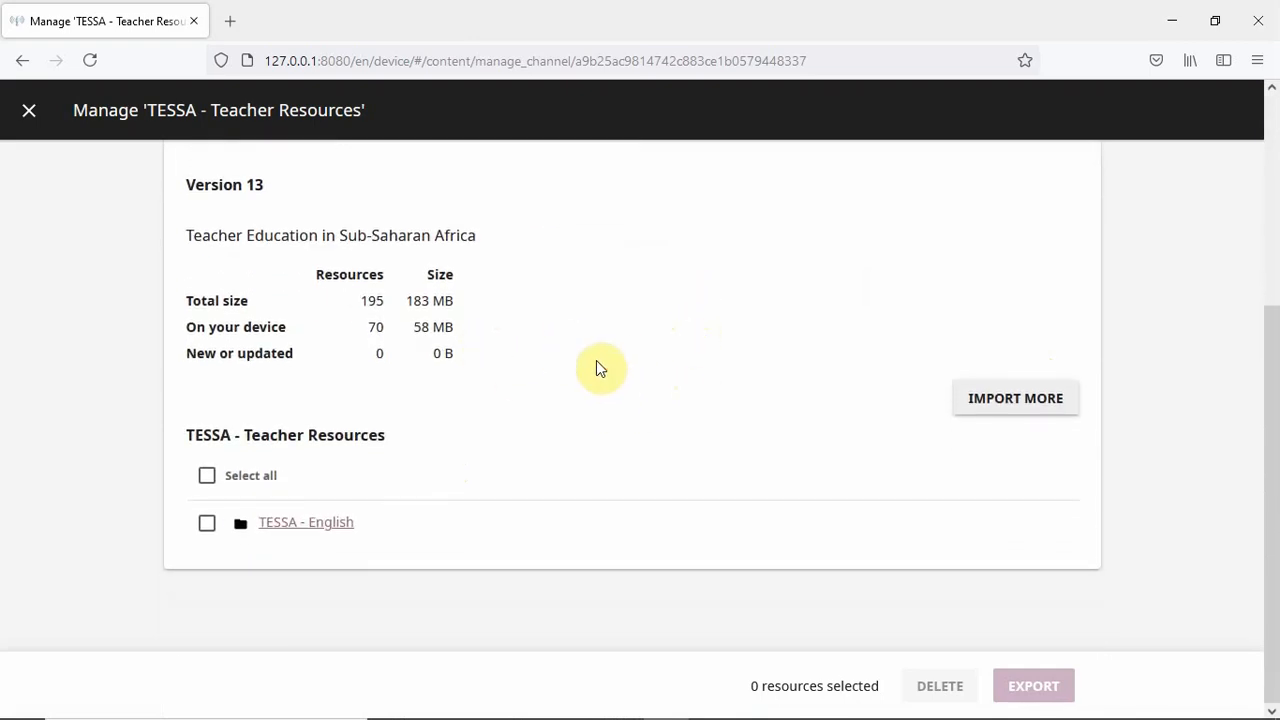
scroll(600, 366, up, 2)
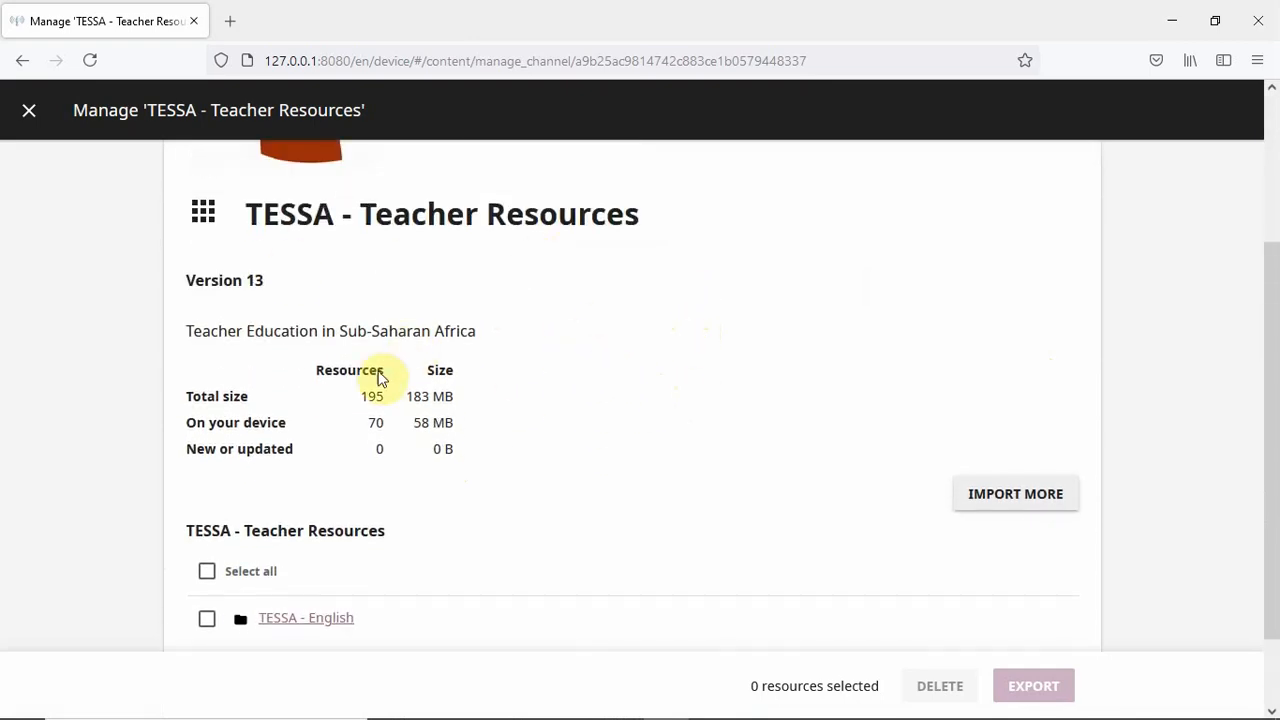
click(206, 572)
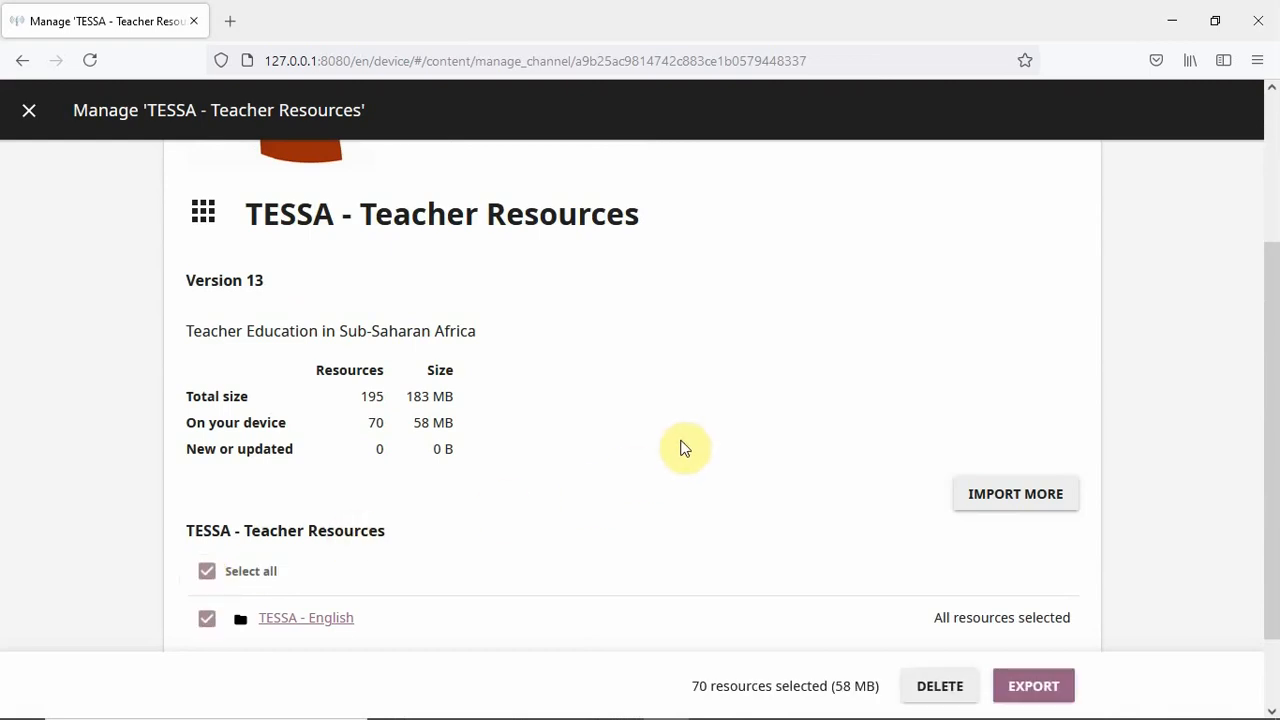
scroll(700, 480, down, 2)
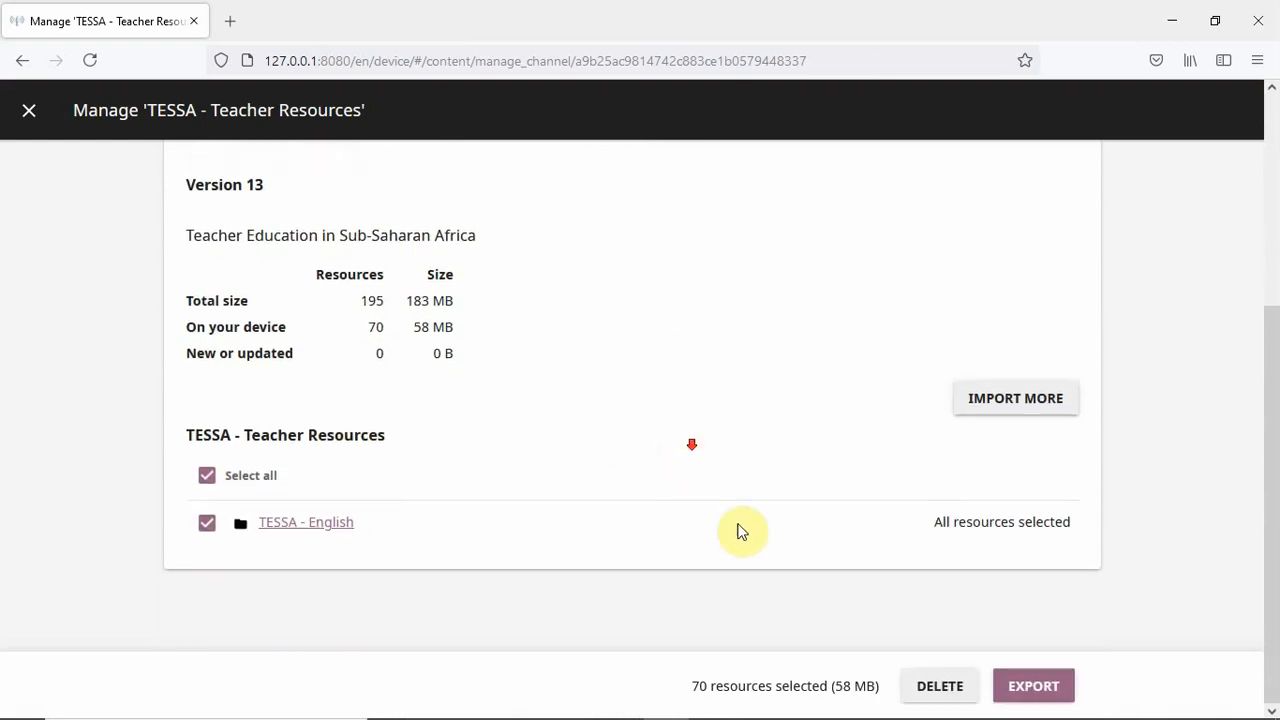
click(940, 688)
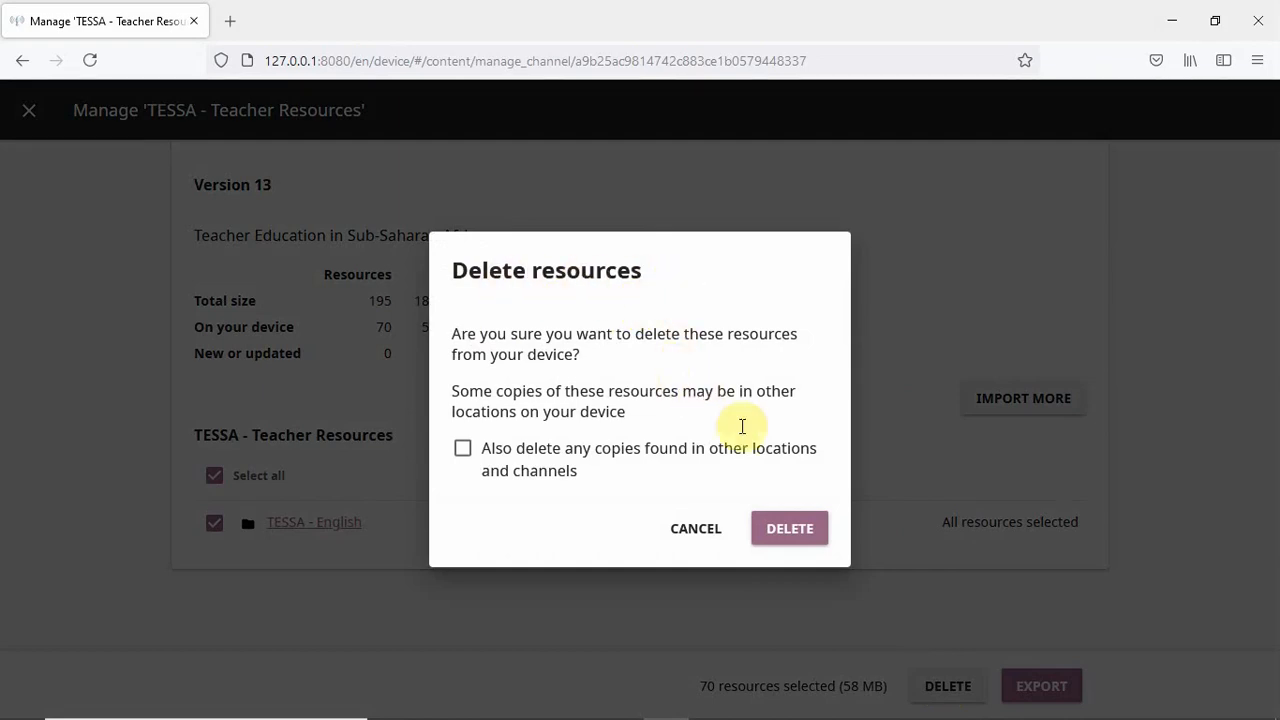
click(787, 530)
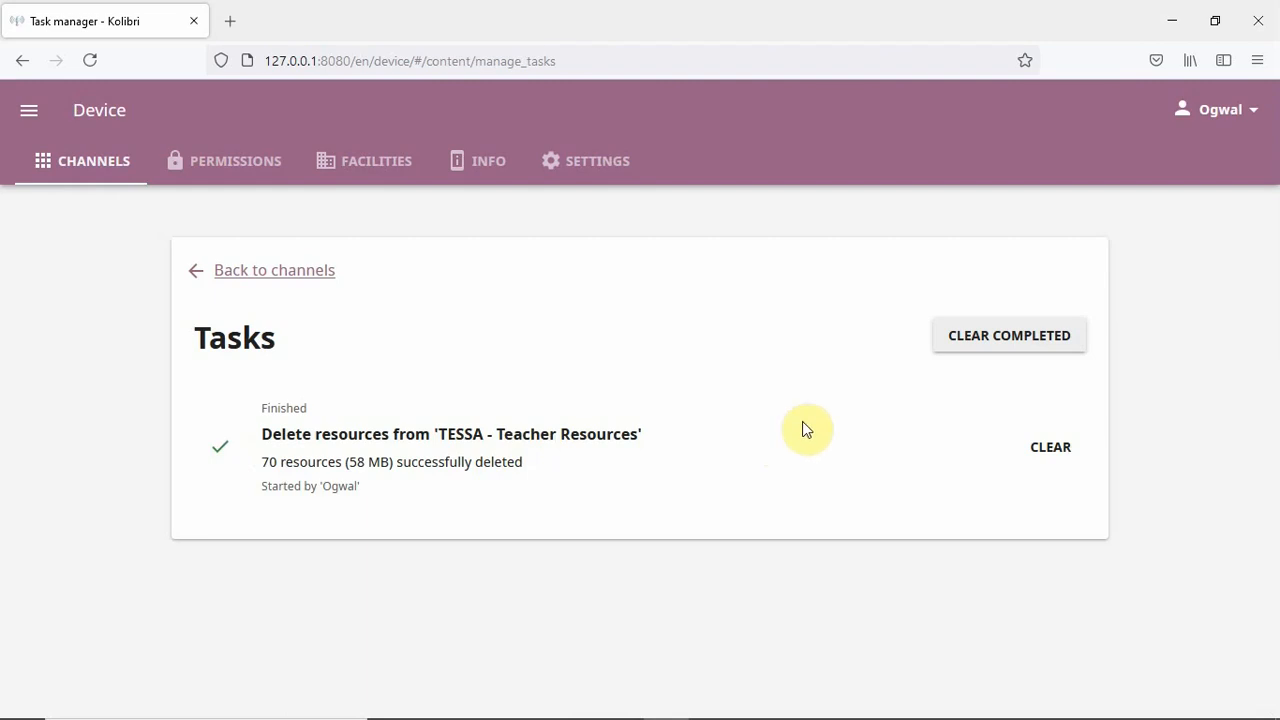
- Clear the completed delete task, go back to channels, then open Learn from the menu
click(993, 337)
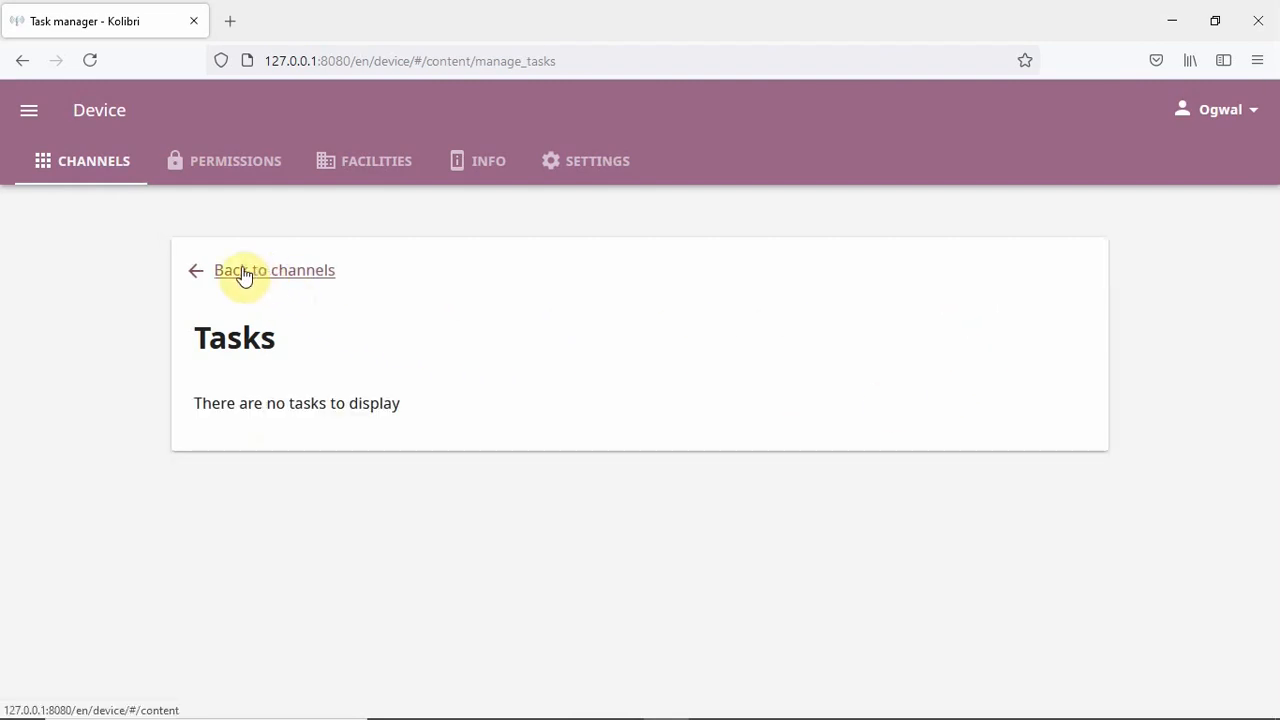
click(243, 276)
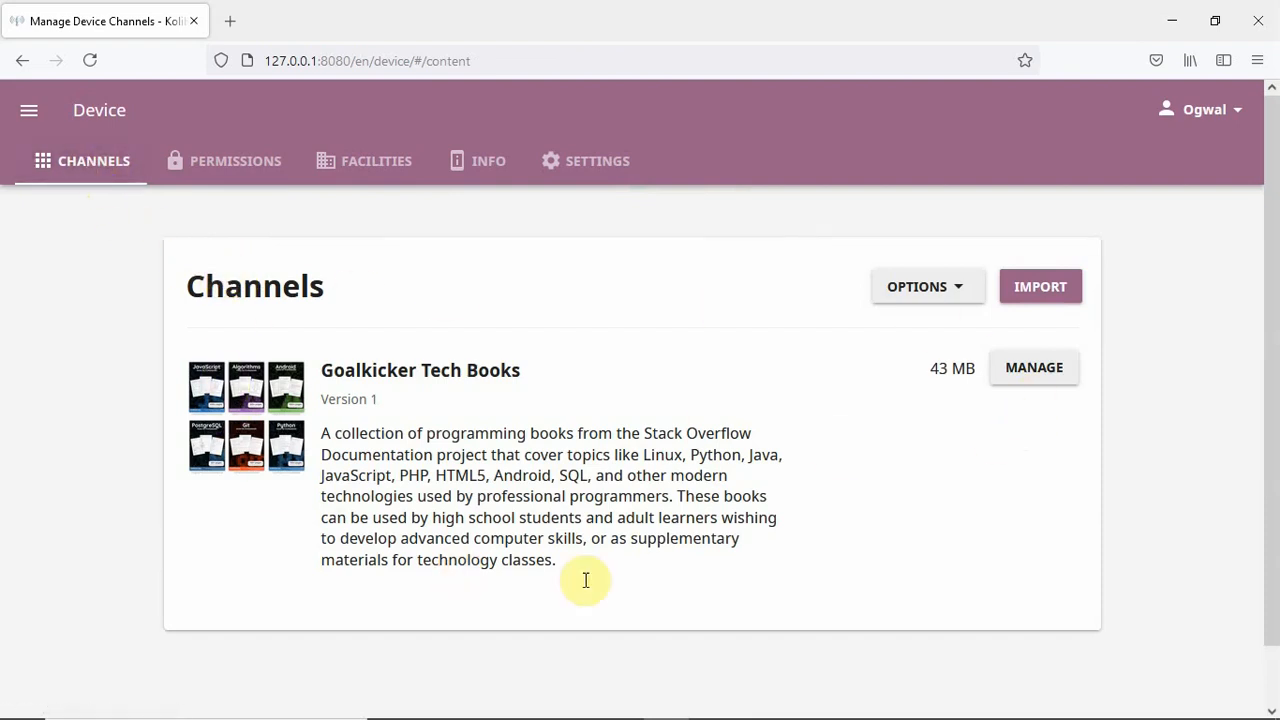
click(29, 110)
click(59, 172)
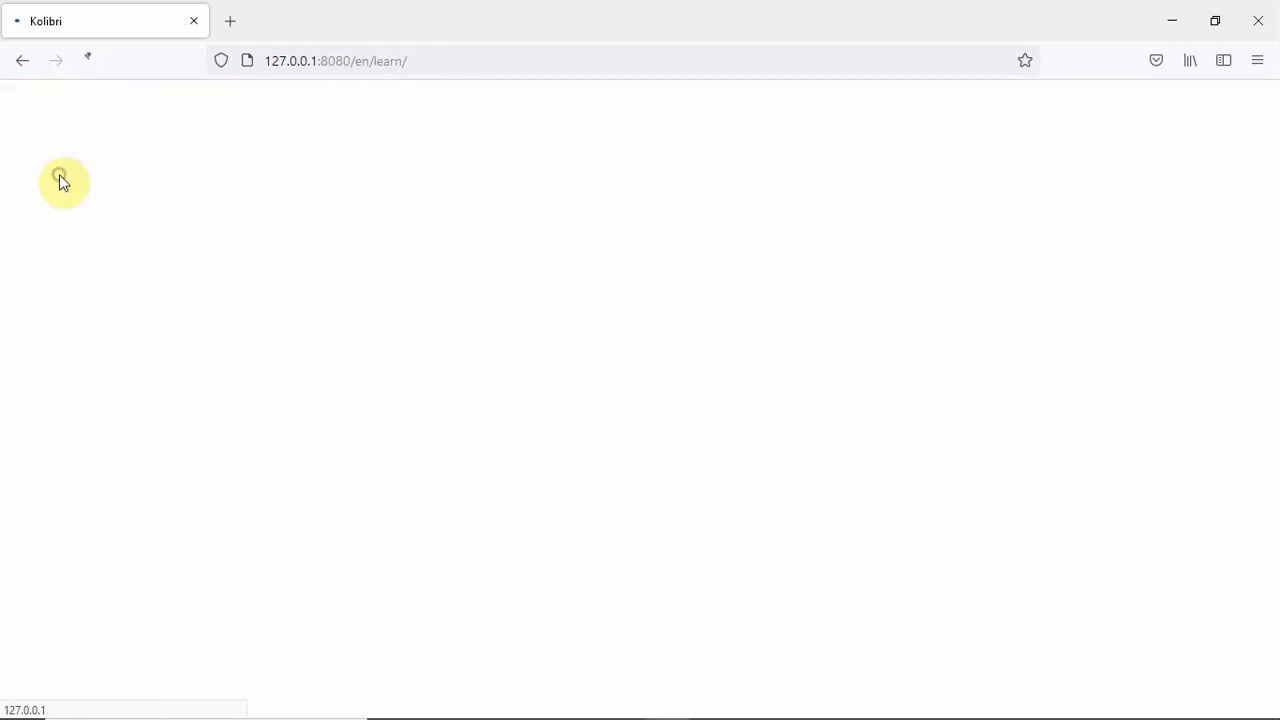